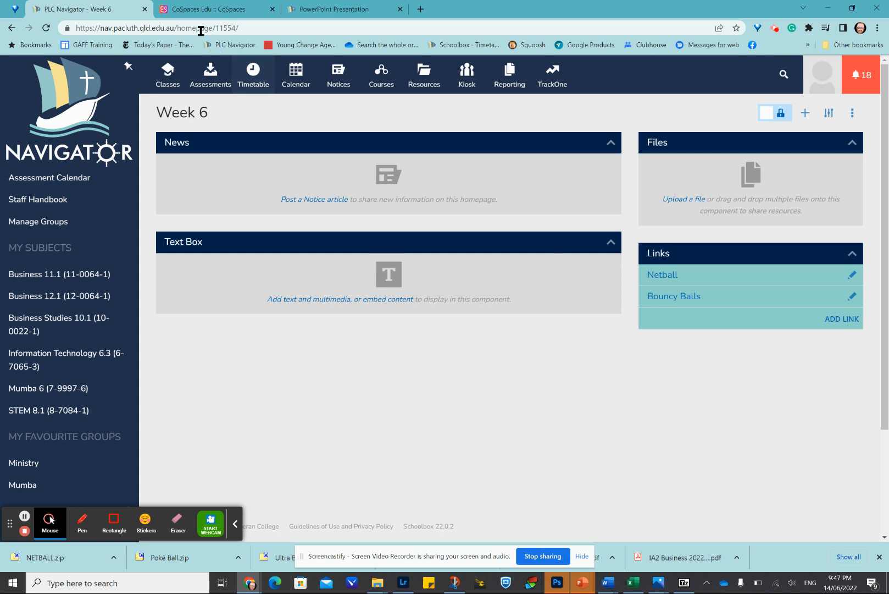
# Step: Switch to CoSpaces Edu and open the Physics assignment in the 6Warner class
pyautogui.click(204, 11)
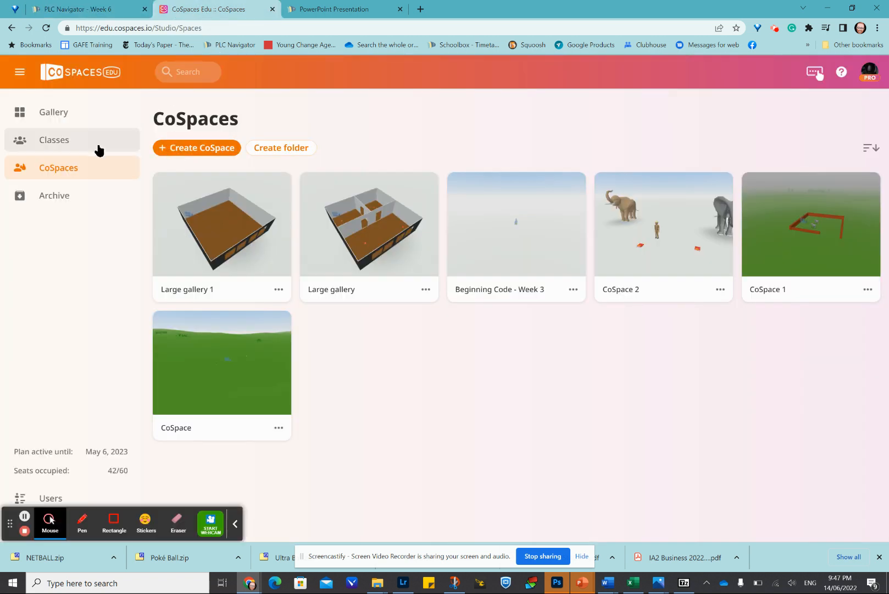
pyautogui.click(71, 142)
pyautogui.click(209, 196)
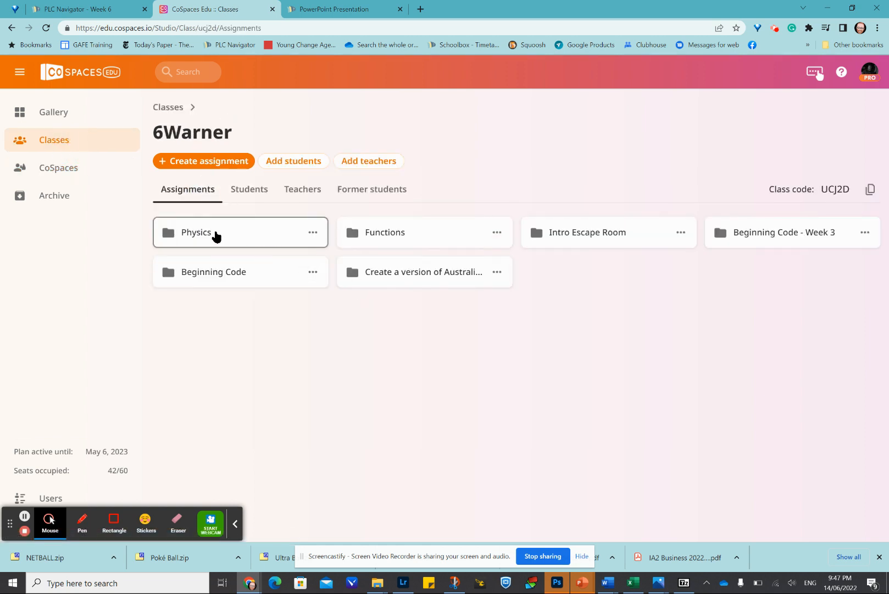
pyautogui.click(216, 235)
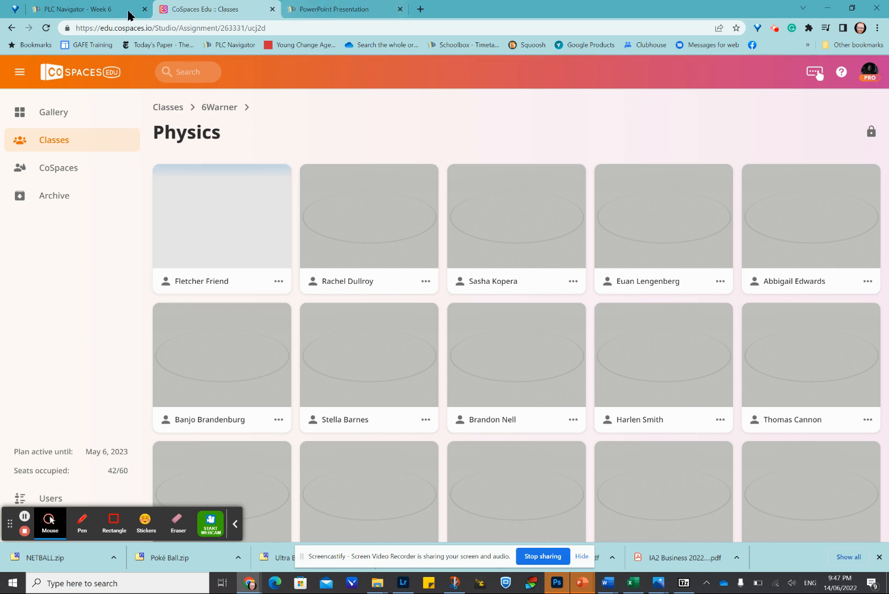
# Step: Review the physics settings and gravity box instructions in the PowerPoint Presentation, and check the Week 6 page's links
pyautogui.click(313, 10)
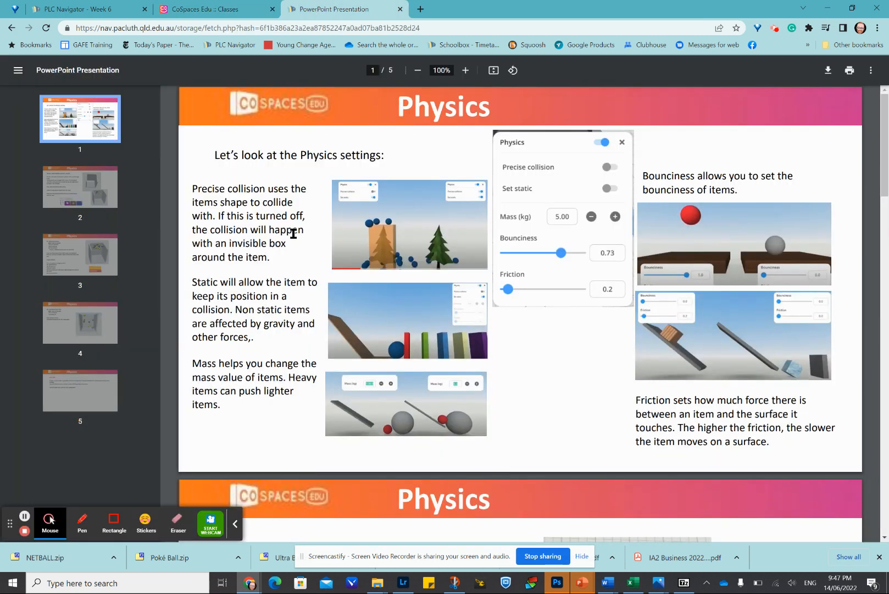
pyautogui.scroll(-6, 293, 234)
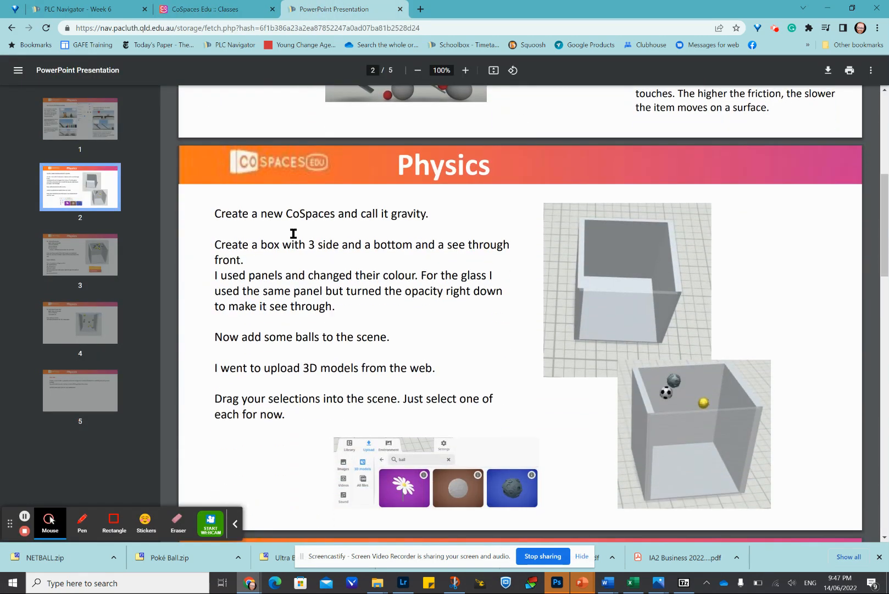
pyautogui.scroll(-1, 293, 233)
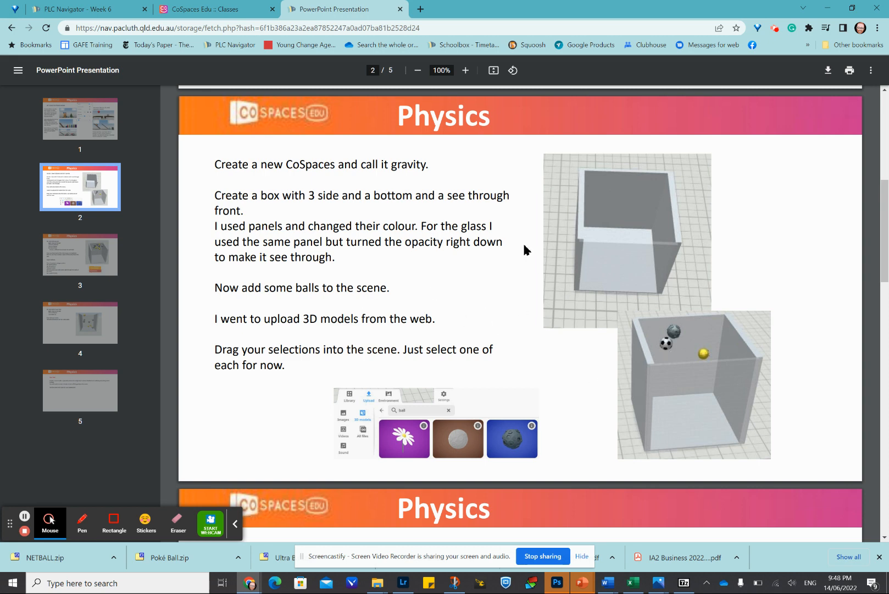
pyautogui.click(219, 10)
pyautogui.click(111, 10)
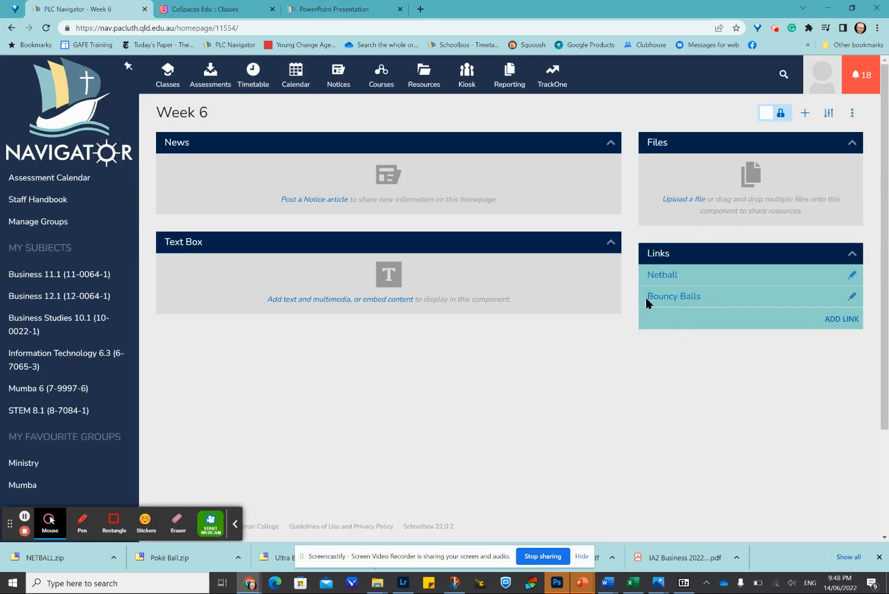
# Step: Return to CoSpaces Edu and open the Beginning Code - Week 3 space from the CoSpaces list
pyautogui.click(226, 10)
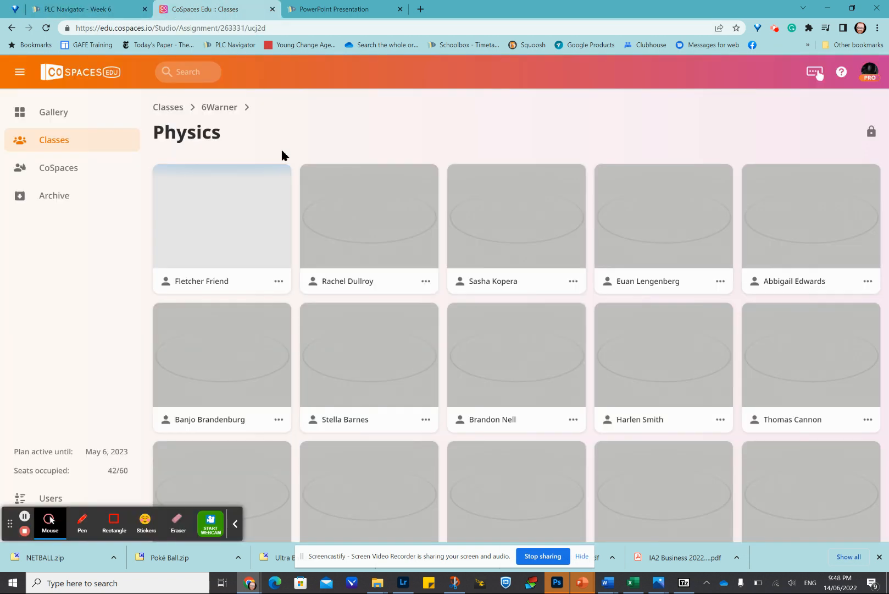
pyautogui.click(74, 166)
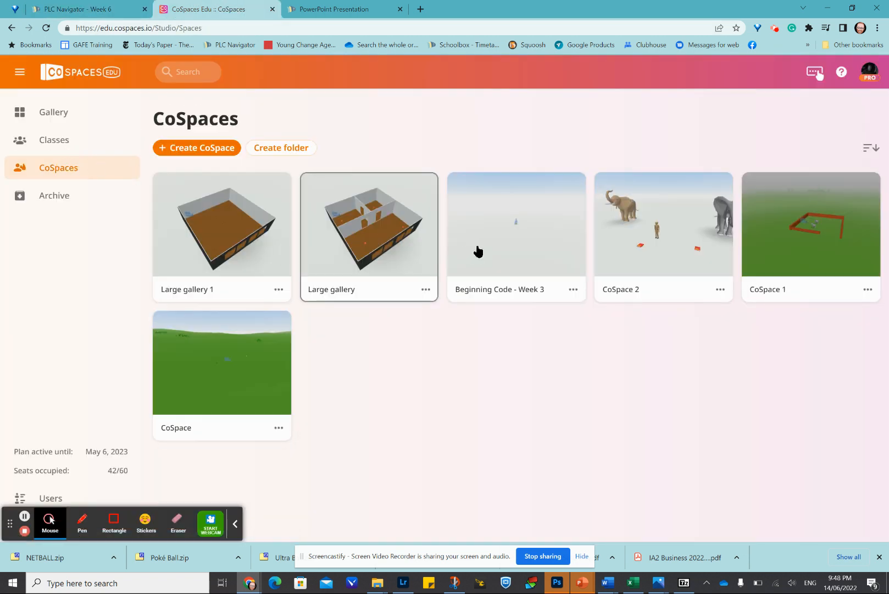
pyautogui.click(499, 245)
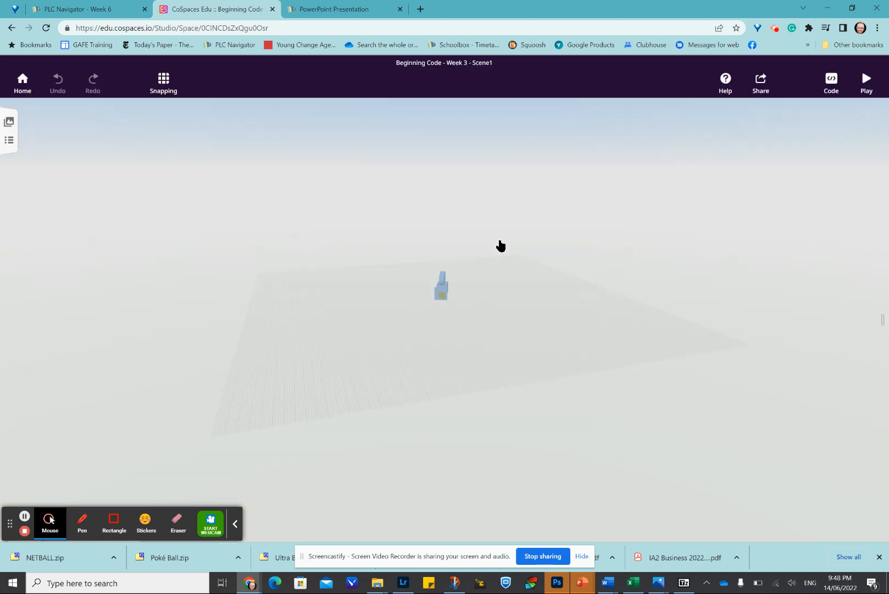
pyautogui.moveTo(493, 312); pyautogui.dragTo(484, 351)
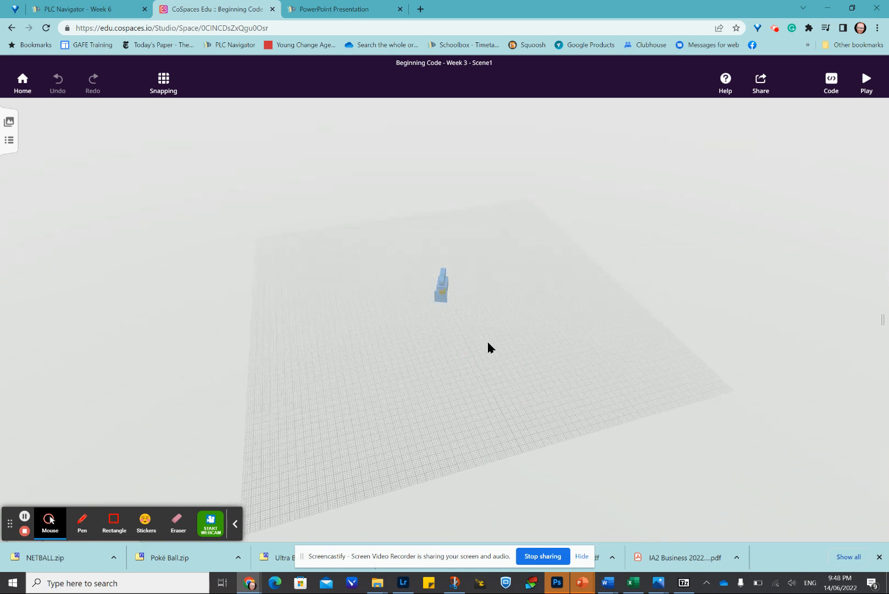
pyautogui.moveTo(488, 348); pyautogui.dragTo(353, 296)
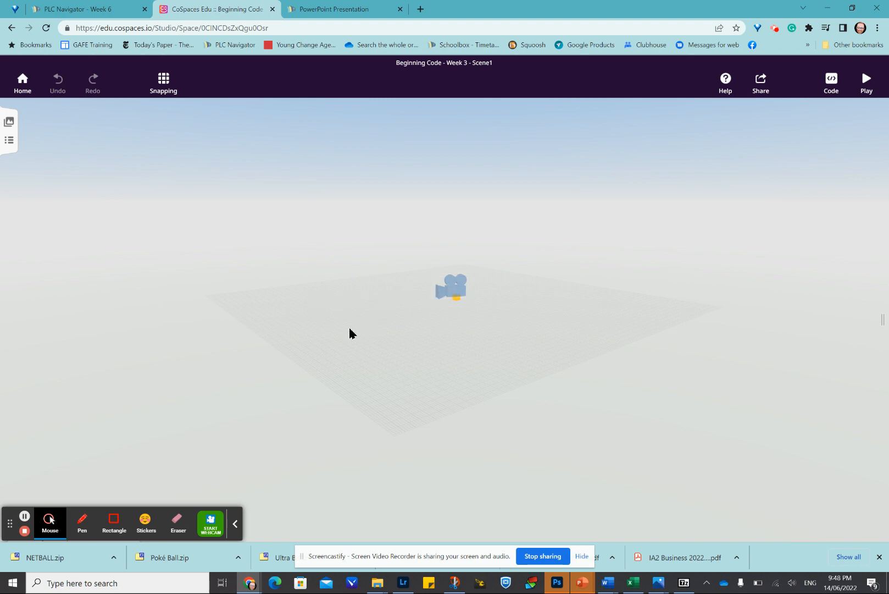
pyautogui.moveTo(377, 335); pyautogui.dragTo(482, 349)
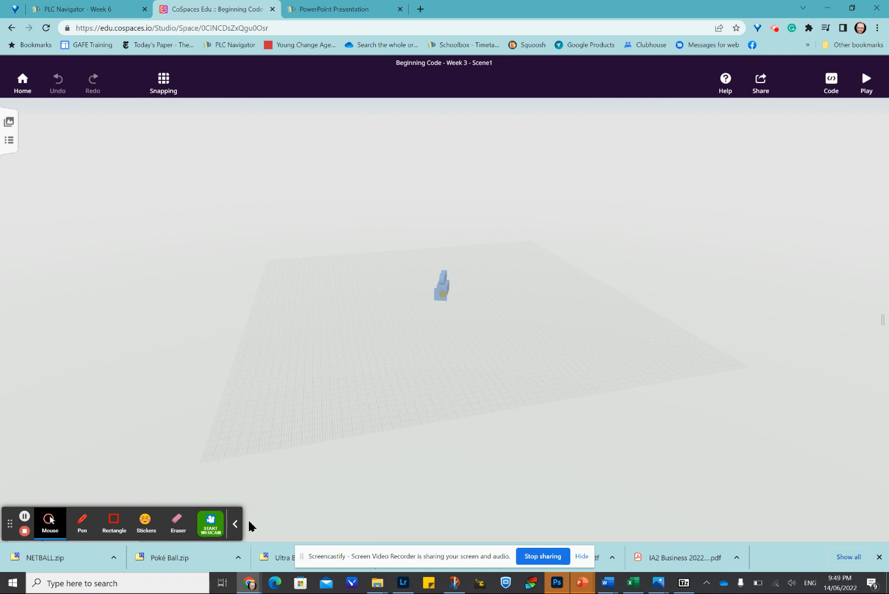
# Step: Place a brick wall from the building library on the grid beside the camera and stretch it into a tall, wide panel
pyautogui.click(235, 524)
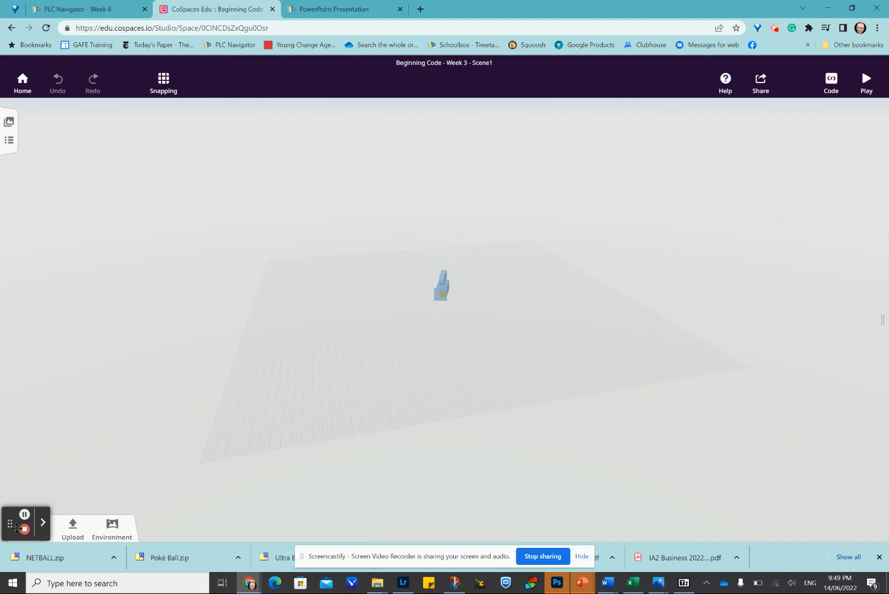
pyautogui.moveTo(12, 524); pyautogui.dragTo(316, 506)
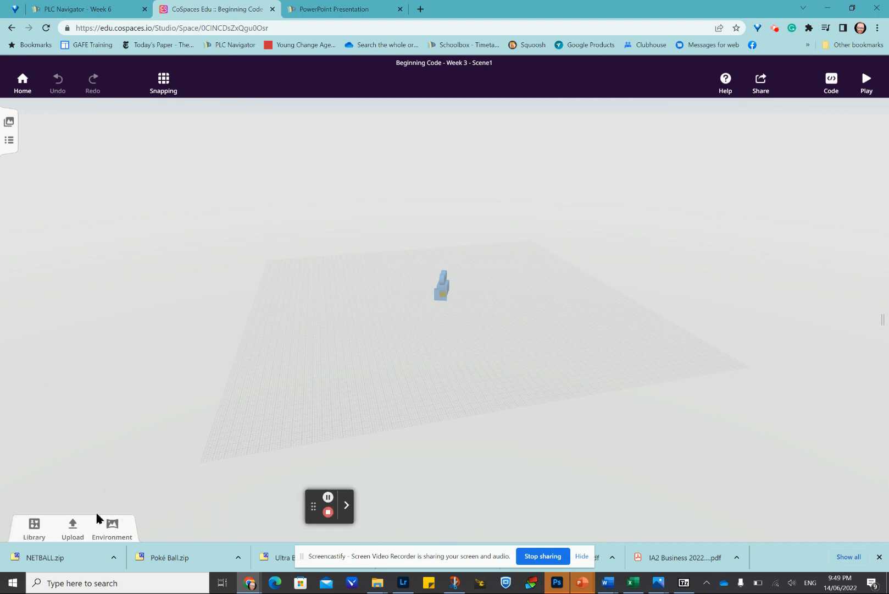
pyautogui.click(31, 521)
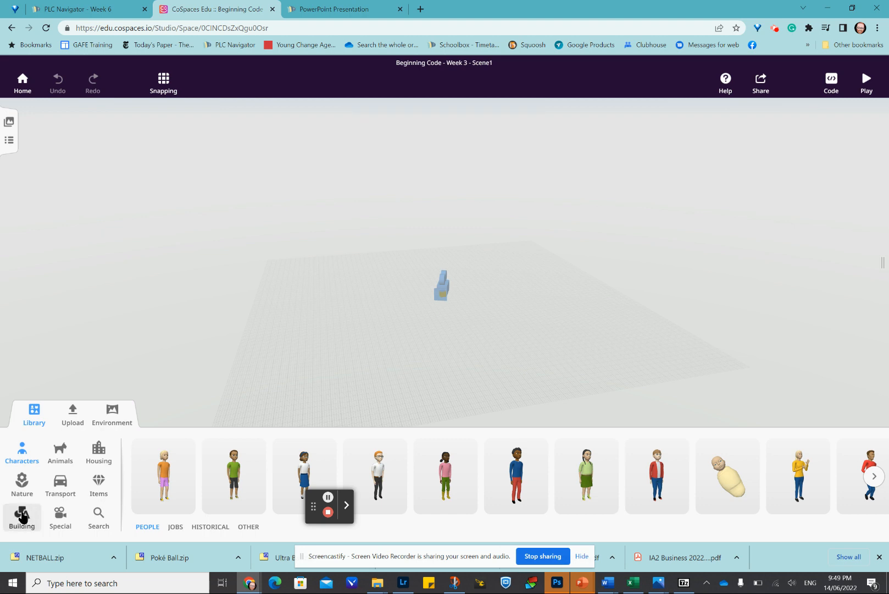
pyautogui.click(22, 516)
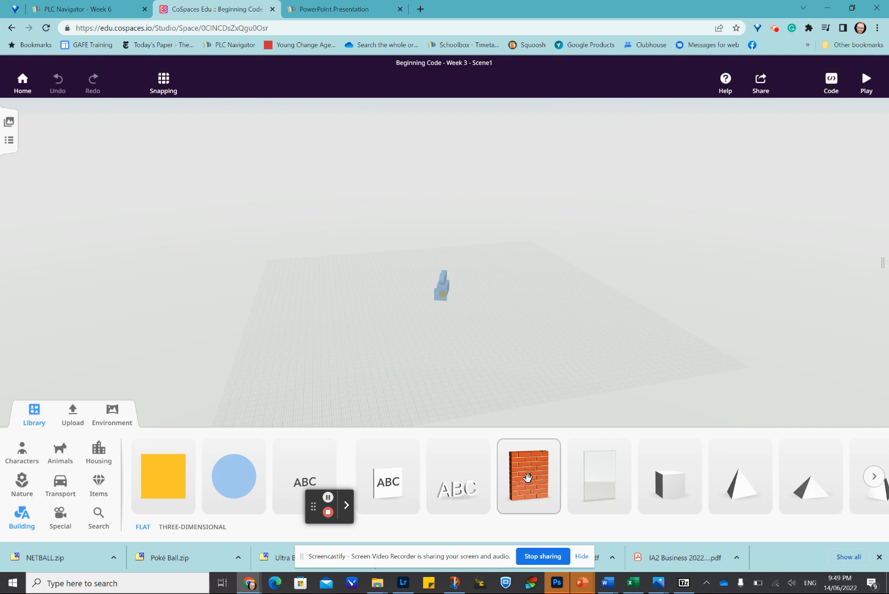
pyautogui.moveTo(528, 477); pyautogui.dragTo(379, 329)
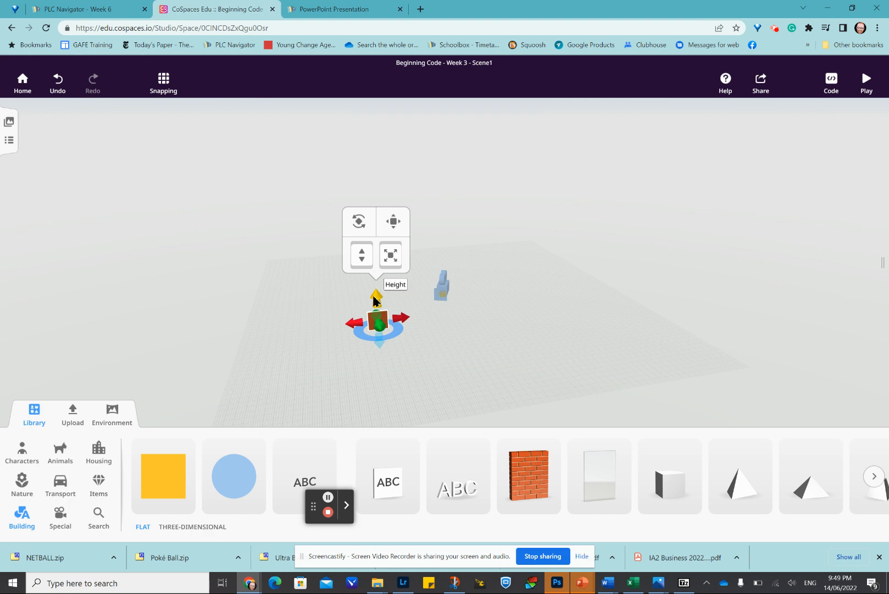
pyautogui.moveTo(375, 298); pyautogui.dragTo(370, 217)
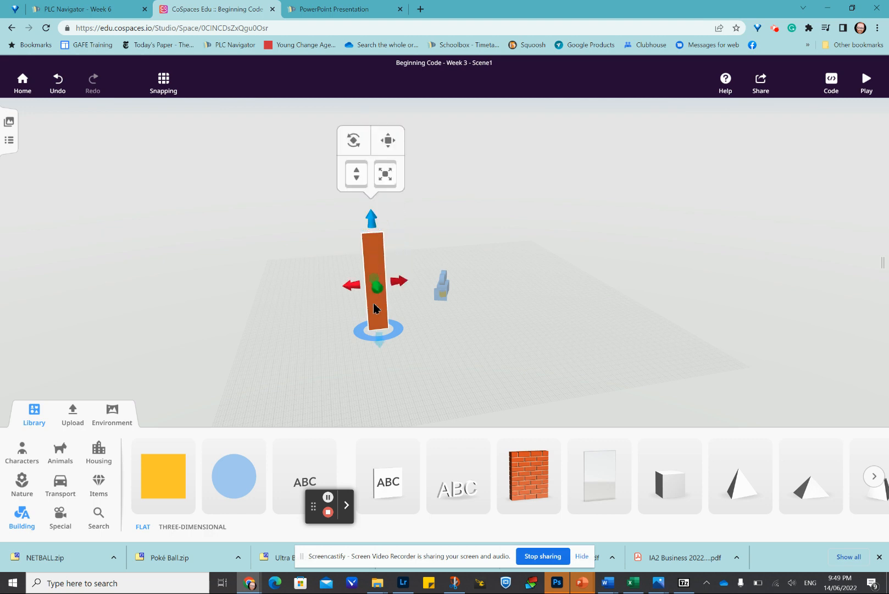
pyautogui.moveTo(350, 290); pyautogui.dragTo(288, 304)
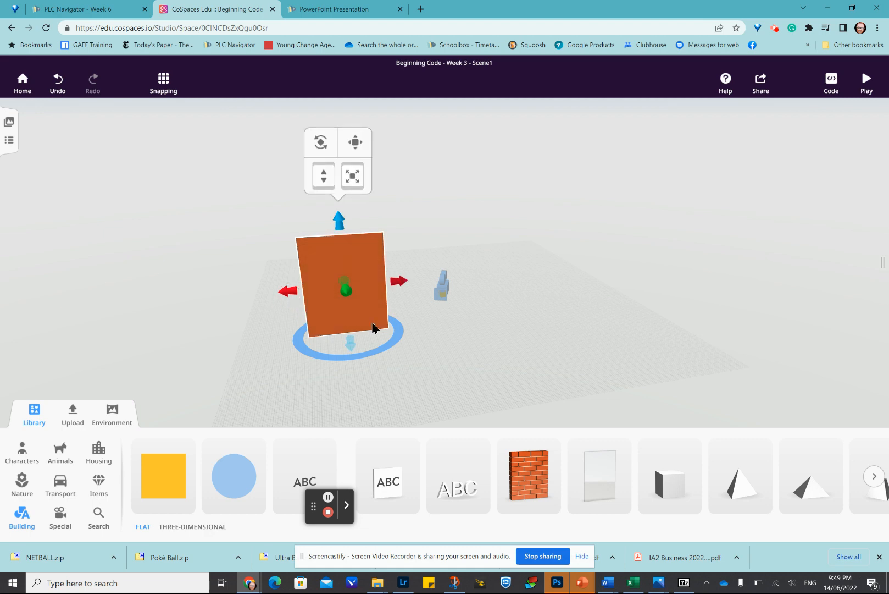
# Step: Duplicate the brick wall and move the copy away so it stands parallel, facing the original across a gap
pyautogui.rightClick(360, 254)
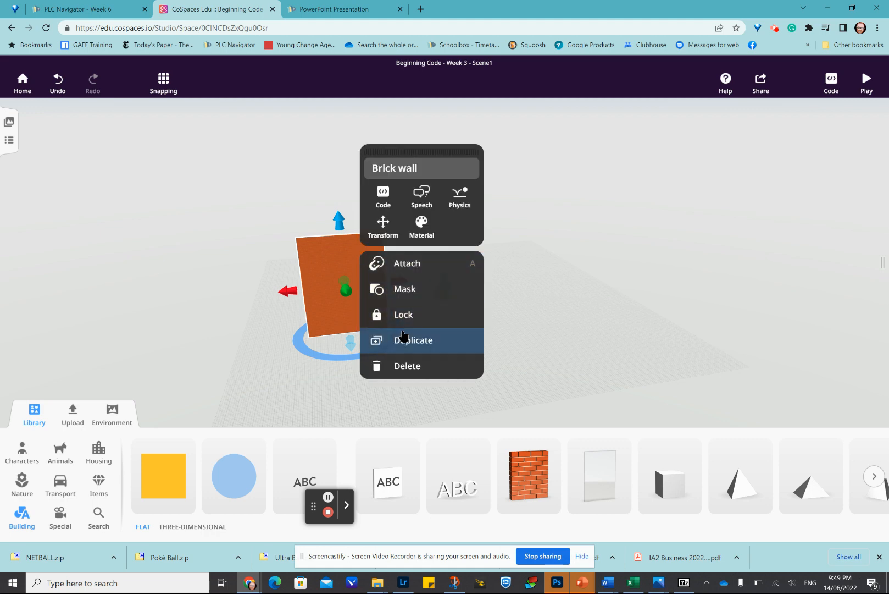
pyautogui.click(405, 338)
pyautogui.click(348, 269)
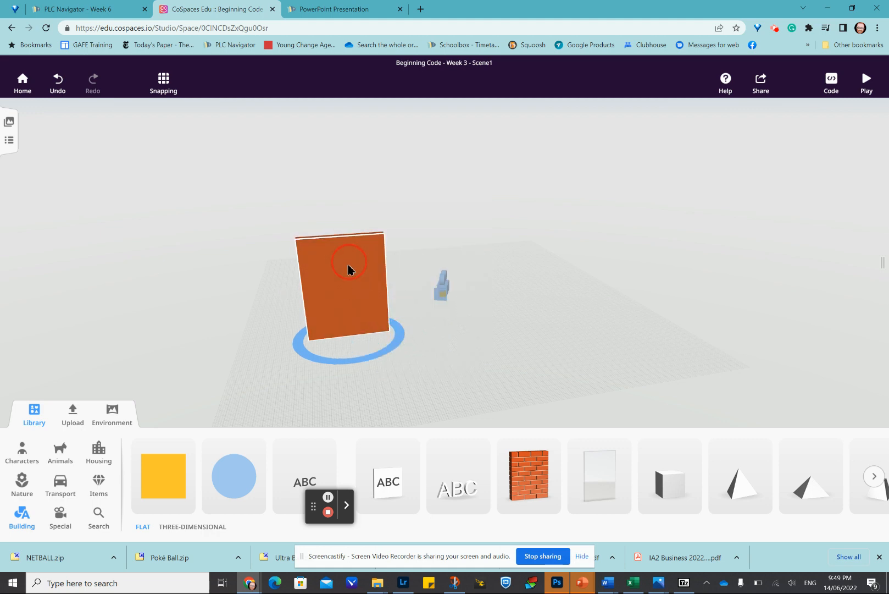
pyautogui.moveTo(348, 269); pyautogui.dragTo(373, 318)
pyautogui.moveTo(252, 352); pyautogui.dragTo(364, 357)
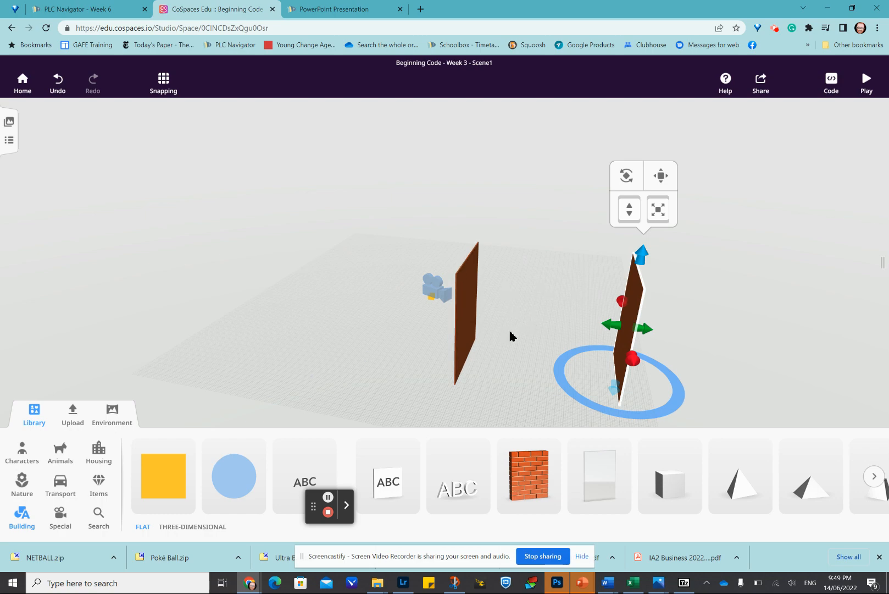
# Step: Recheck the box picture in the presentation, and duplicate the second wall, moving the copy midway between the two walls
pyautogui.click(331, 9)
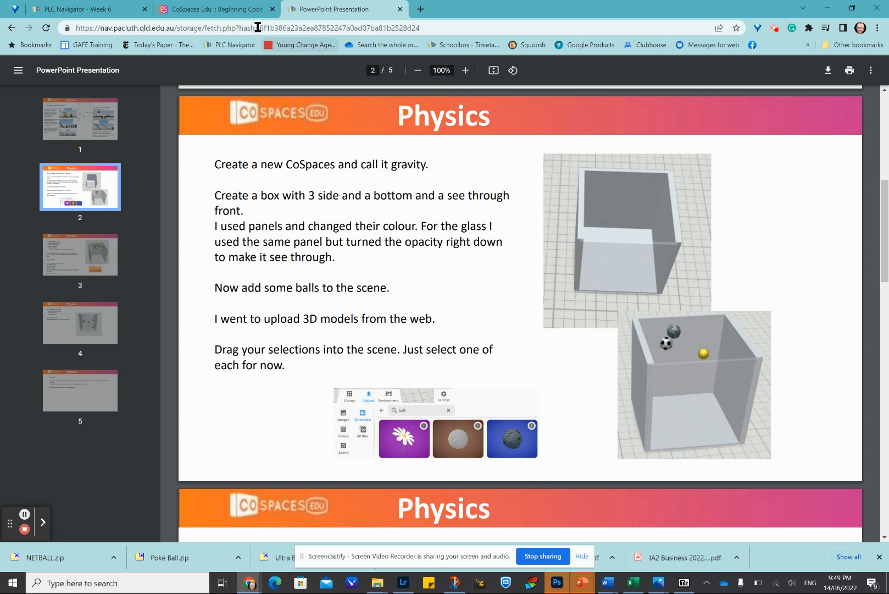
pyautogui.click(223, 11)
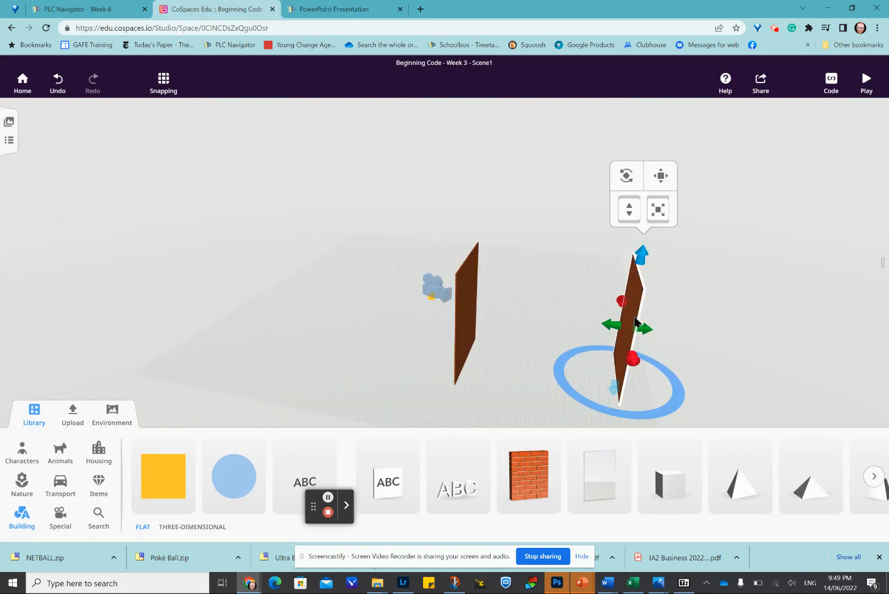
pyautogui.click(625, 313)
pyautogui.rightClick(626, 317)
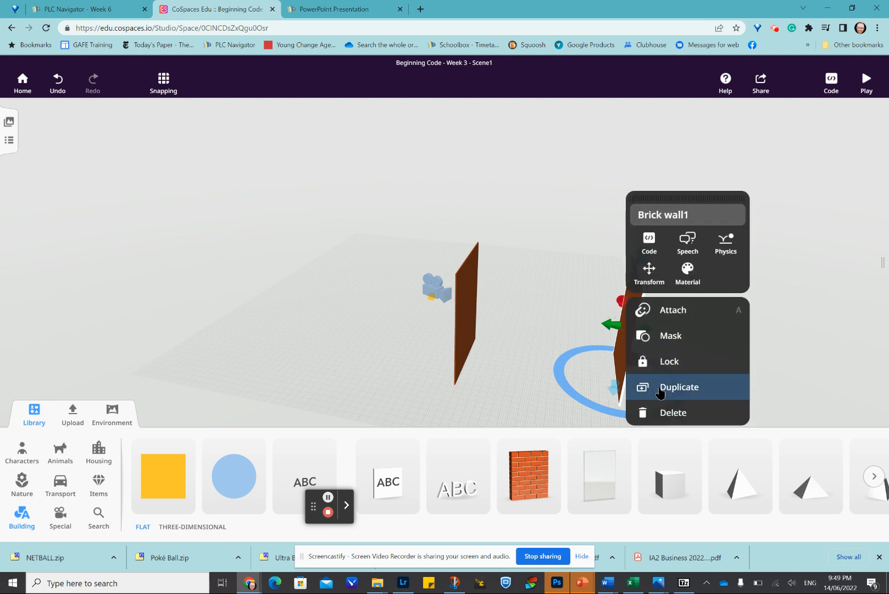
pyautogui.click(660, 393)
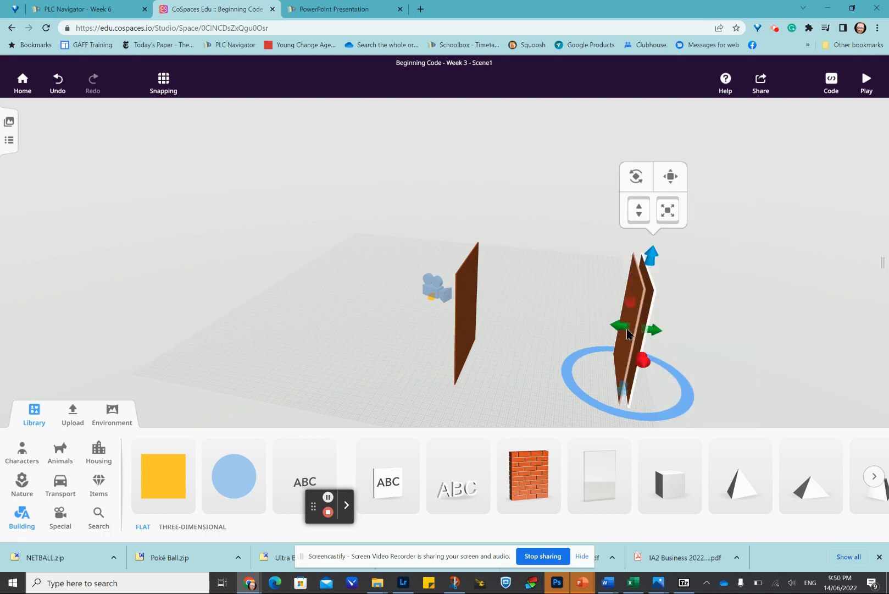
pyautogui.moveTo(621, 327); pyautogui.dragTo(556, 283)
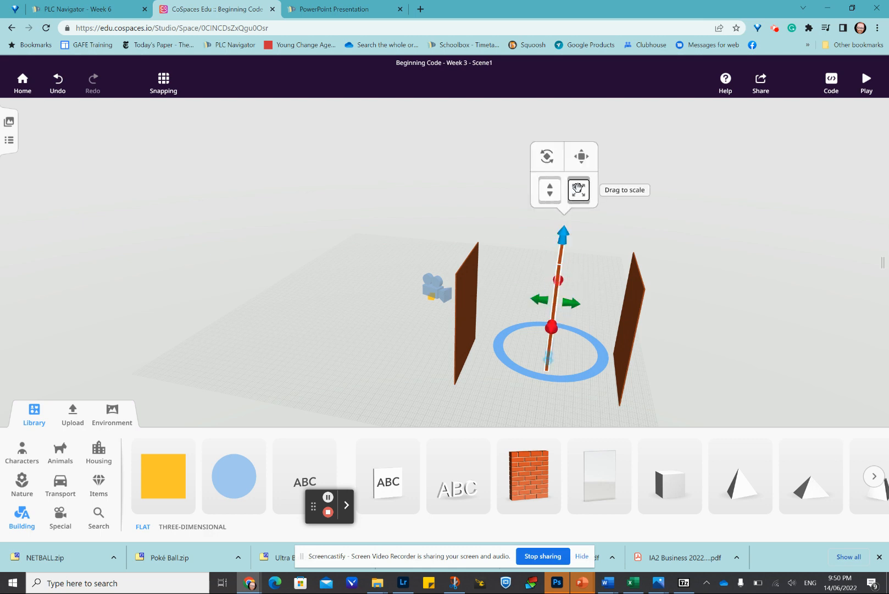
# Step: Rotate the middle wall a quarter turn and move it against the first wall's rear edge to form the box's back
pyautogui.click(580, 158)
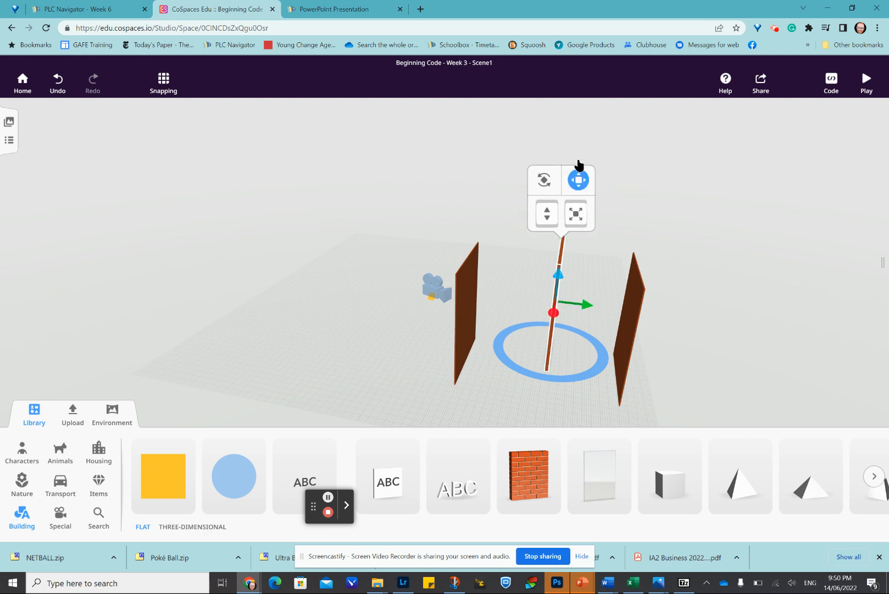
pyautogui.moveTo(554, 315)
pyautogui.mouseDown()
pyautogui.moveTo(573, 318)
pyautogui.moveTo(561, 315)
pyautogui.mouseUp()
pyautogui.click(544, 210)
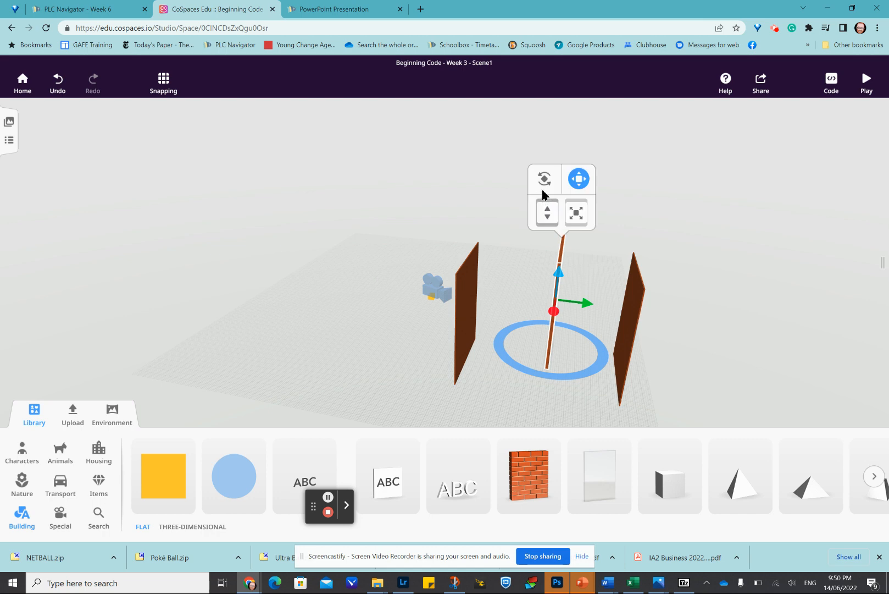
pyautogui.click(546, 190)
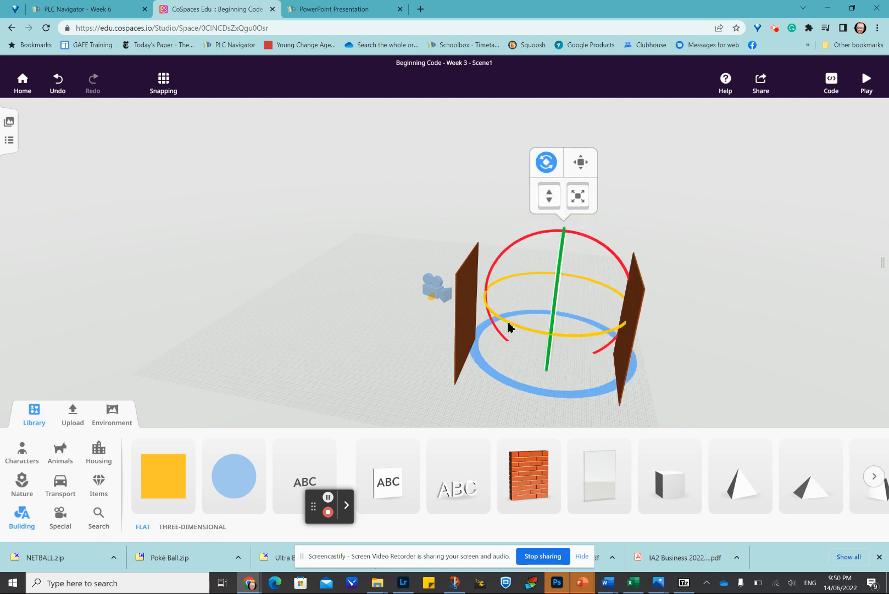
pyautogui.moveTo(508, 324); pyautogui.dragTo(569, 332)
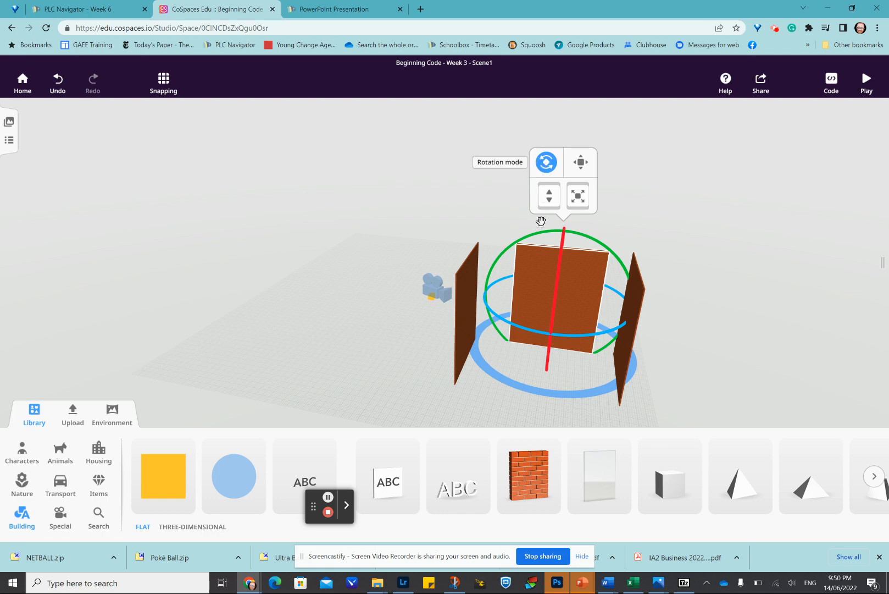
pyautogui.moveTo(528, 266); pyautogui.dragTo(496, 269)
# Step: Move the remaining wall against the free edge of the back wall to form the box's third side
pyautogui.moveTo(370, 368); pyautogui.dragTo(280, 414)
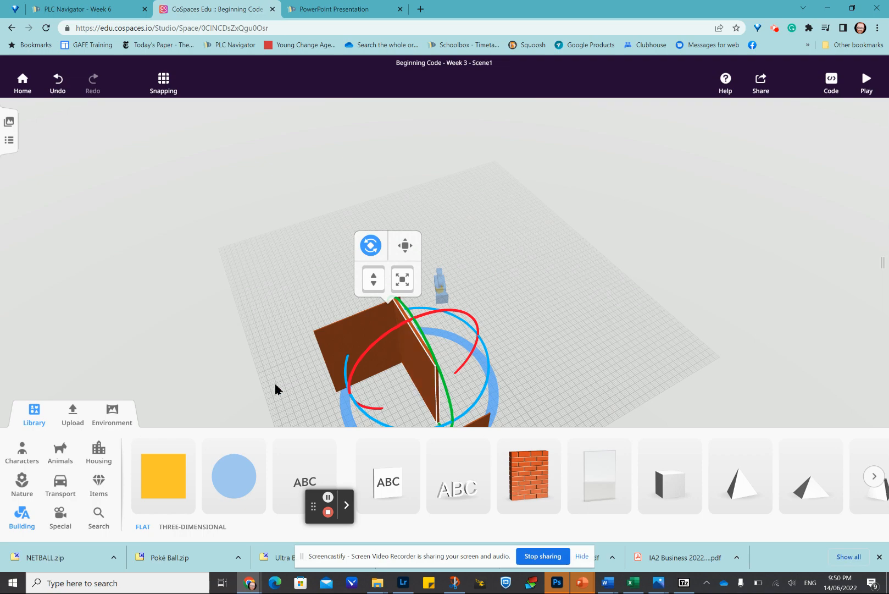
pyautogui.click(259, 379)
pyautogui.moveTo(273, 365); pyautogui.dragTo(384, 345)
pyautogui.click(639, 345)
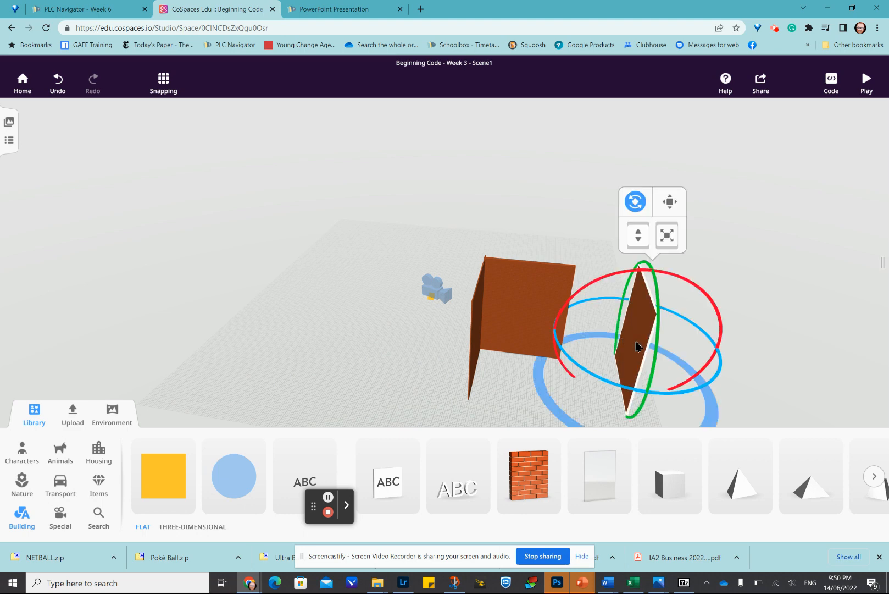
pyautogui.moveTo(636, 345); pyautogui.dragTo(570, 344)
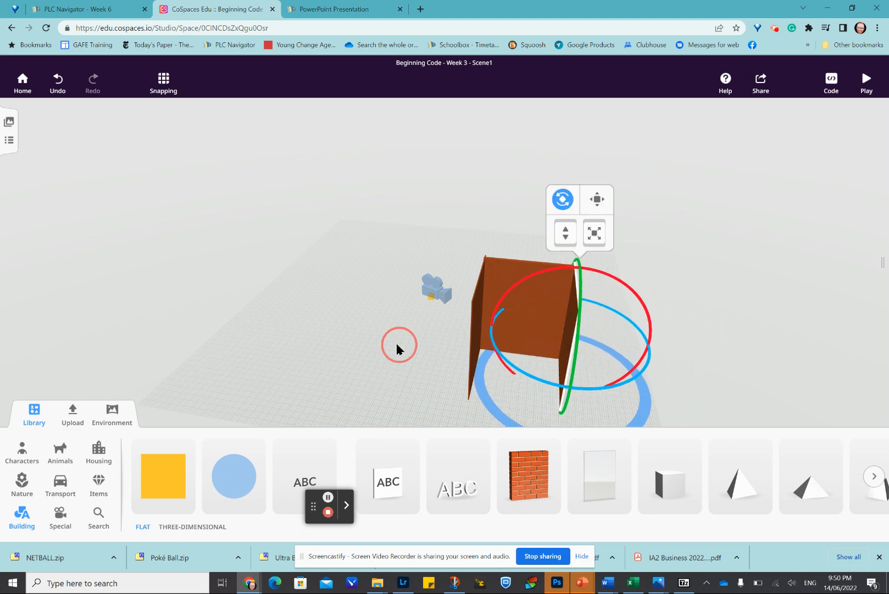
# Step: Duplicate the box's back wall and move the copy forward to the open front, between the side walls
pyautogui.moveTo(397, 348)
pyautogui.mouseDown()
pyautogui.moveTo(268, 358)
pyautogui.moveTo(362, 358)
pyautogui.moveTo(393, 344)
pyautogui.mouseUp()
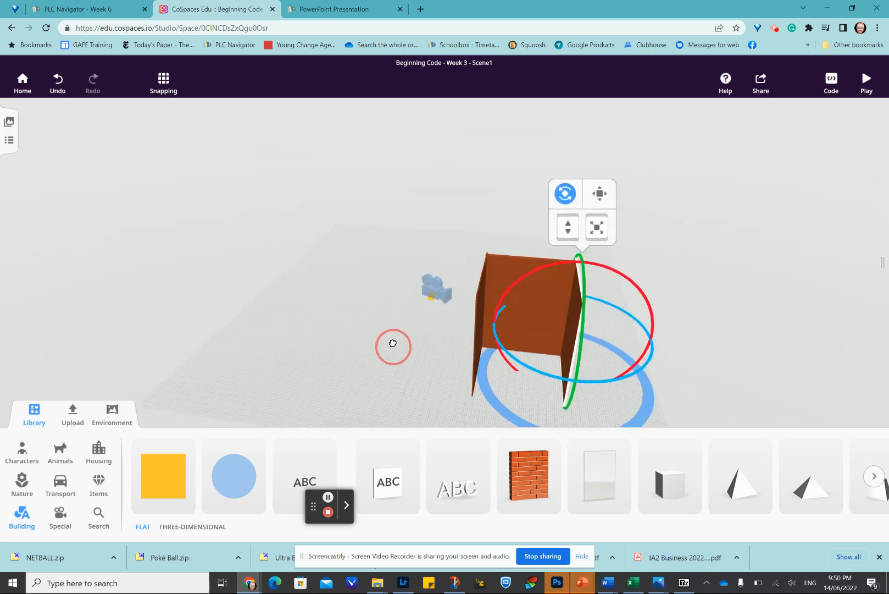
pyautogui.click(523, 293)
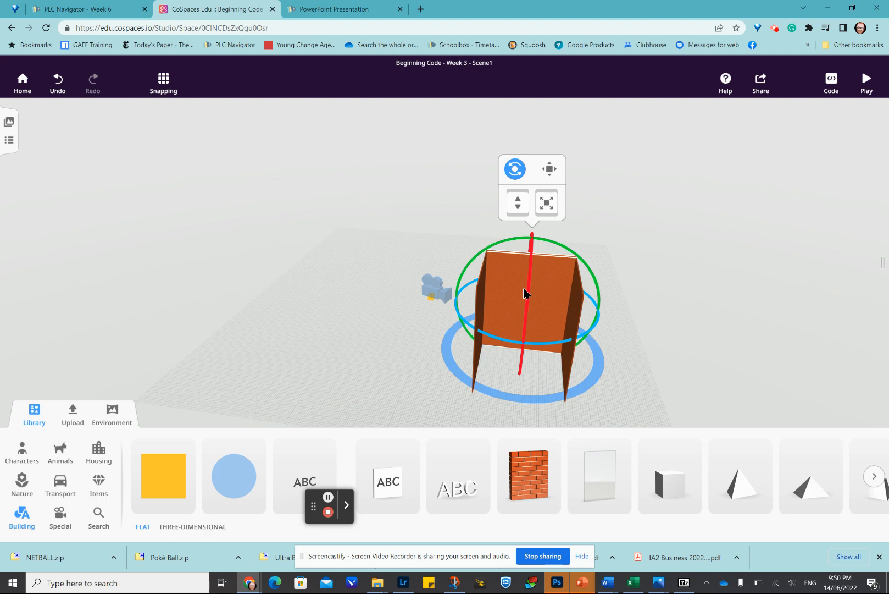
pyautogui.rightClick(516, 294)
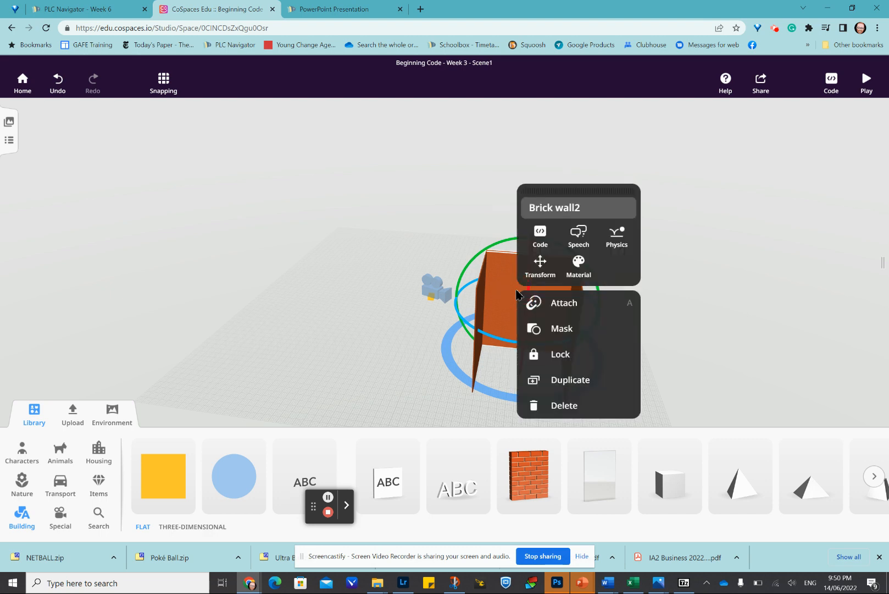
pyautogui.click(553, 382)
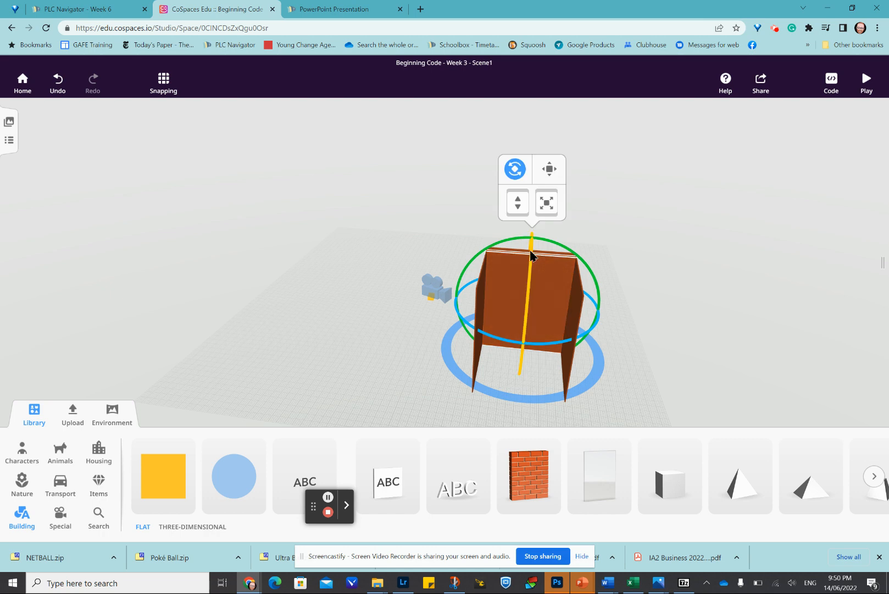
pyautogui.moveTo(531, 254); pyautogui.dragTo(504, 345)
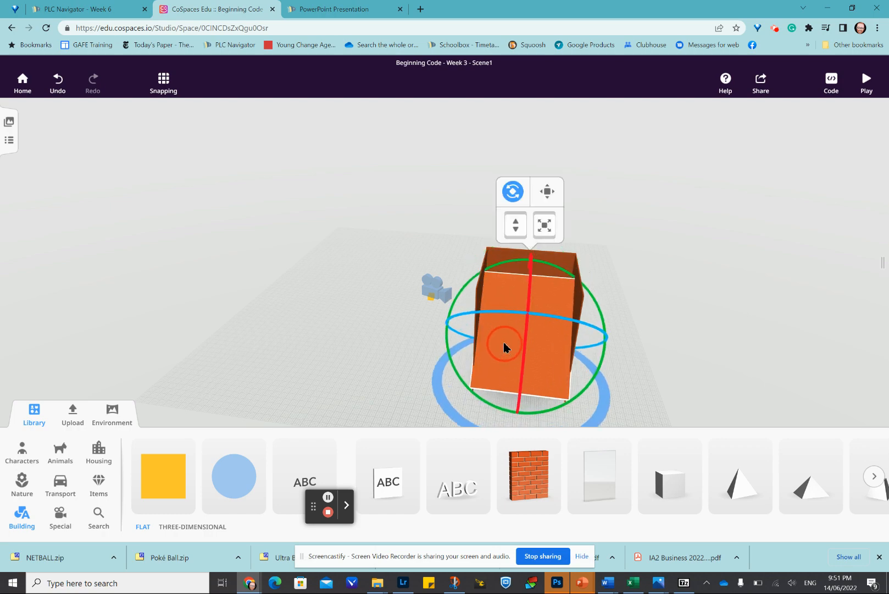
# Step: Rotate the copied wall until it lies flat like a floor panel between the side walls
pyautogui.moveTo(416, 367); pyautogui.dragTo(522, 404)
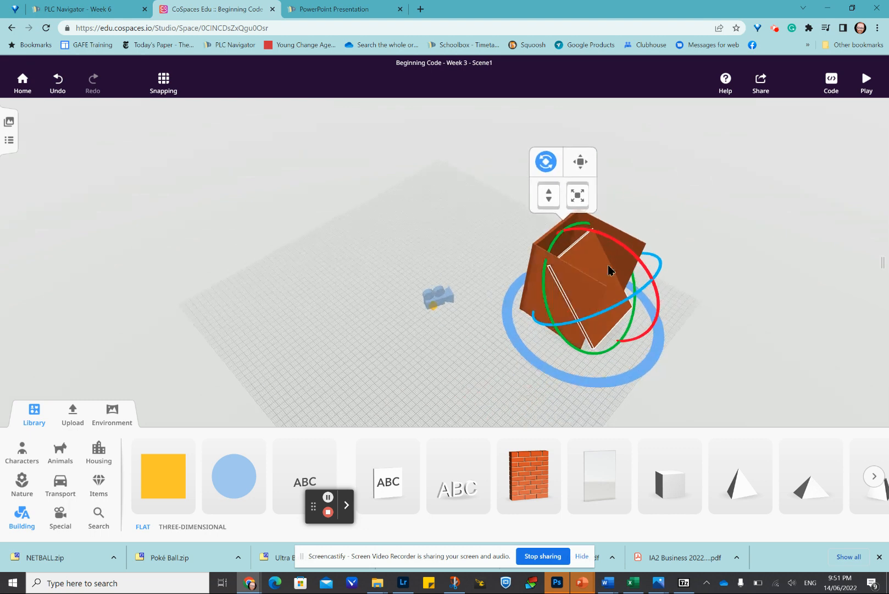
pyautogui.moveTo(626, 251); pyautogui.dragTo(599, 238)
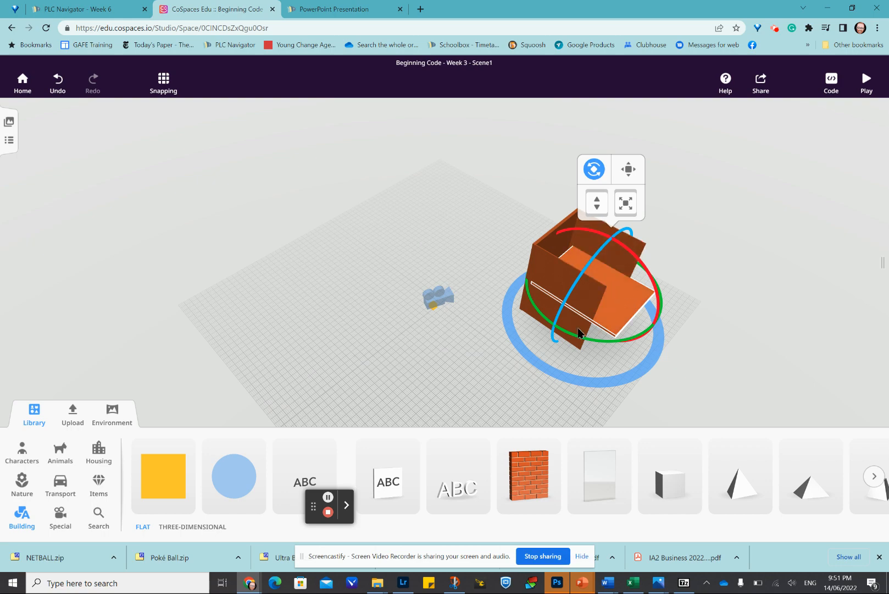
pyautogui.moveTo(492, 366); pyautogui.dragTo(414, 324)
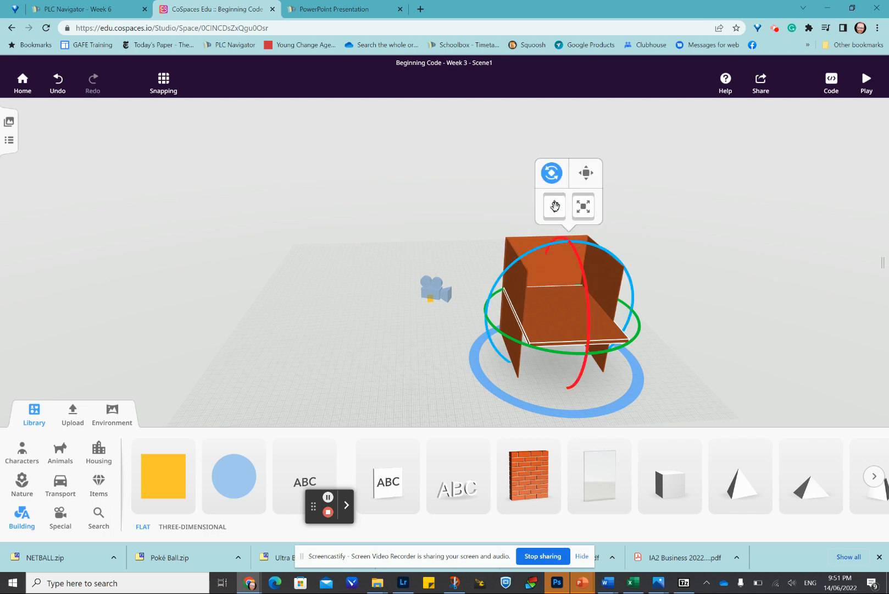
# Step: Move the flat panel between the side walls and lower it to the ground as the box's bottom
pyautogui.click(555, 206)
pyautogui.moveTo(565, 323)
pyautogui.mouseDown()
pyautogui.moveTo(569, 360)
pyautogui.moveTo(592, 376)
pyautogui.moveTo(574, 342)
pyautogui.mouseUp()
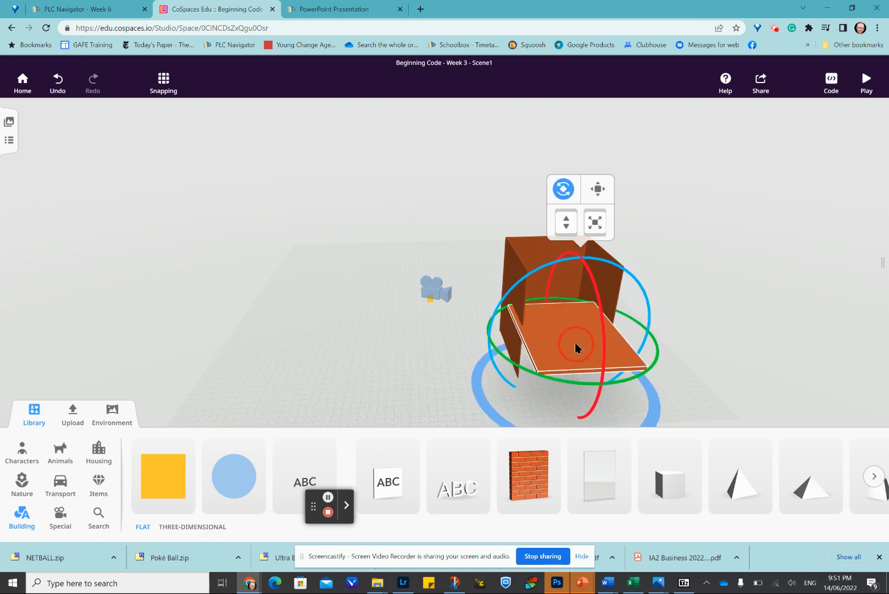
pyautogui.click(598, 190)
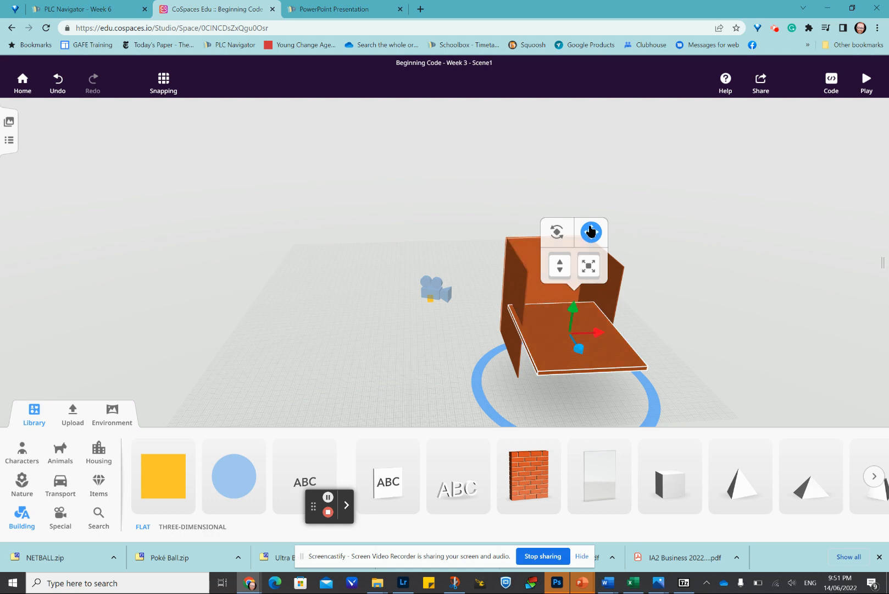
pyautogui.moveTo(575, 311); pyautogui.dragTo(558, 371)
pyautogui.moveTo(432, 397); pyautogui.dragTo(399, 374)
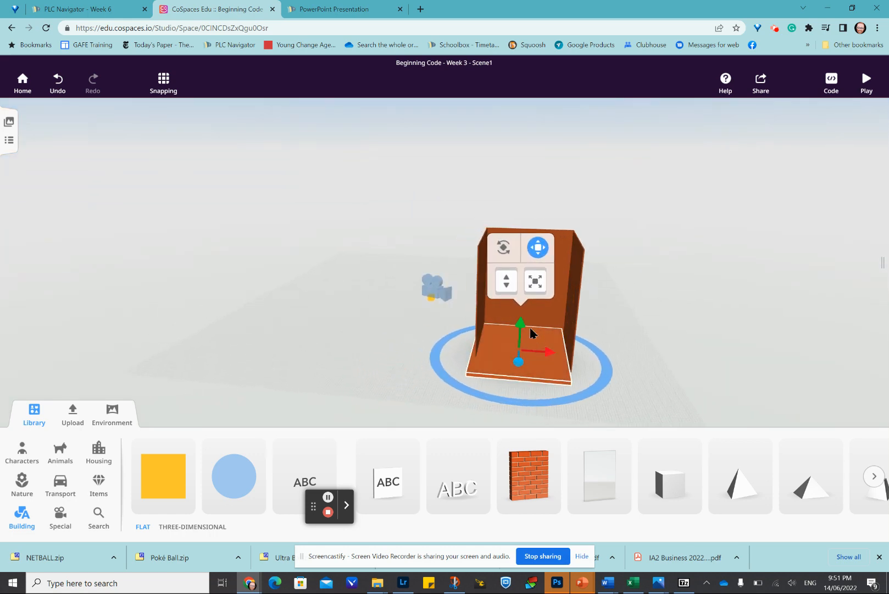
pyautogui.moveTo(520, 324); pyautogui.dragTo(556, 361)
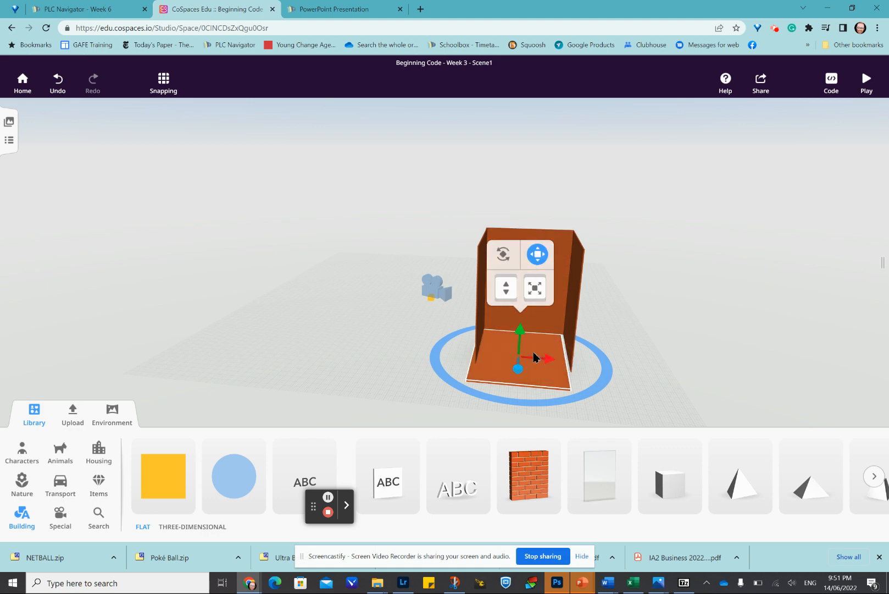
# Step: Duplicate the back wall again and move the copy against the side walls' front edges to close the box's front
pyautogui.click(561, 243)
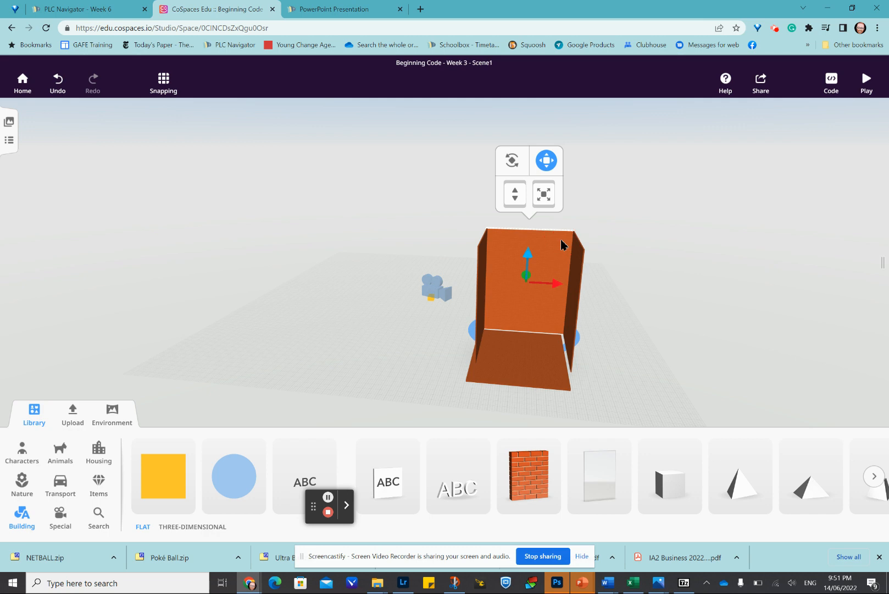
pyautogui.rightClick(562, 241)
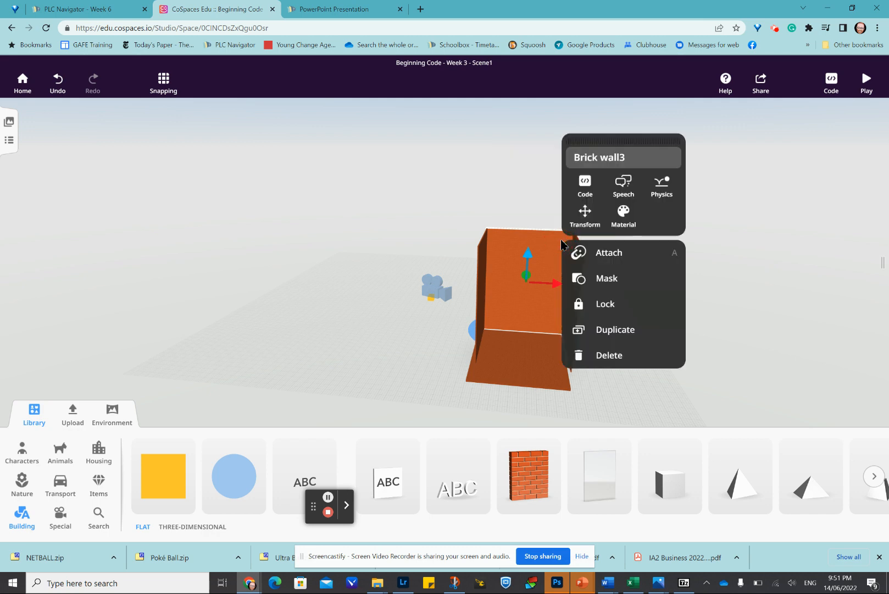
pyautogui.click(614, 330)
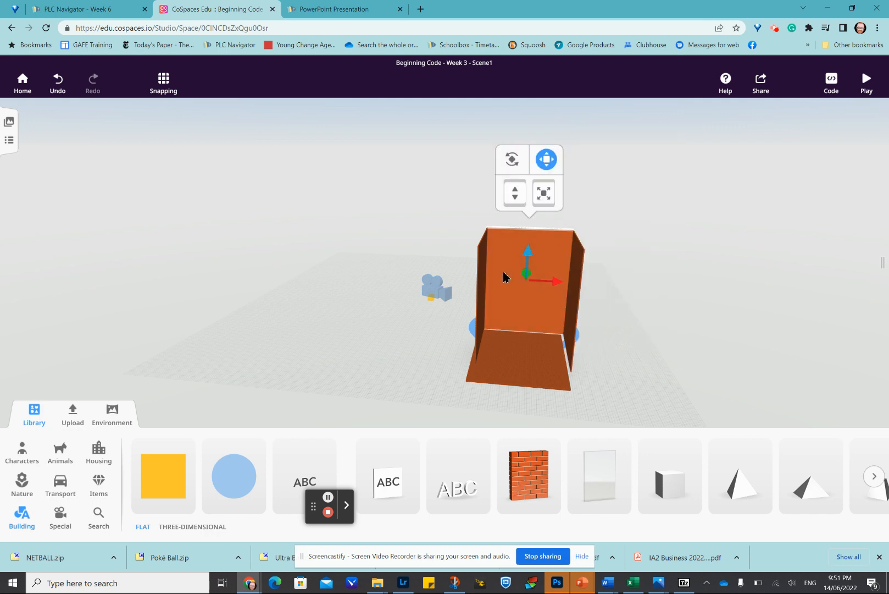
pyautogui.click(505, 317)
pyautogui.moveTo(504, 314); pyautogui.dragTo(500, 297)
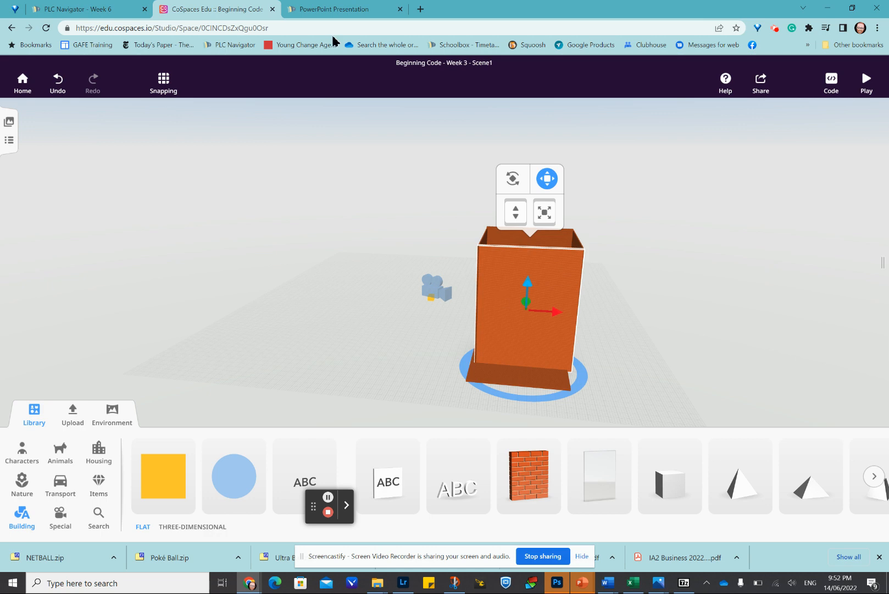
# Step: Recheck the see-through front in the presentation, and set the front wall's material opacity to 15%
pyautogui.click(337, 10)
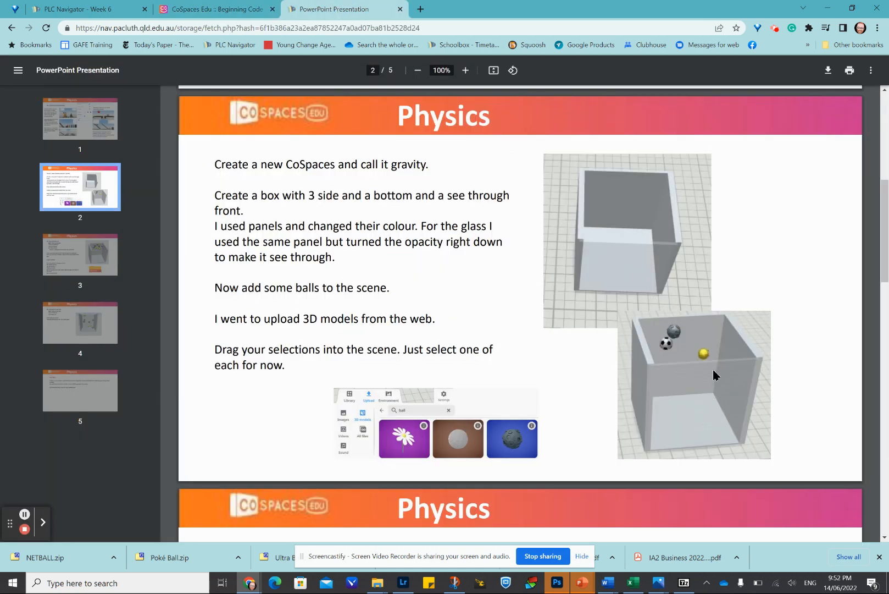
pyautogui.click(226, 10)
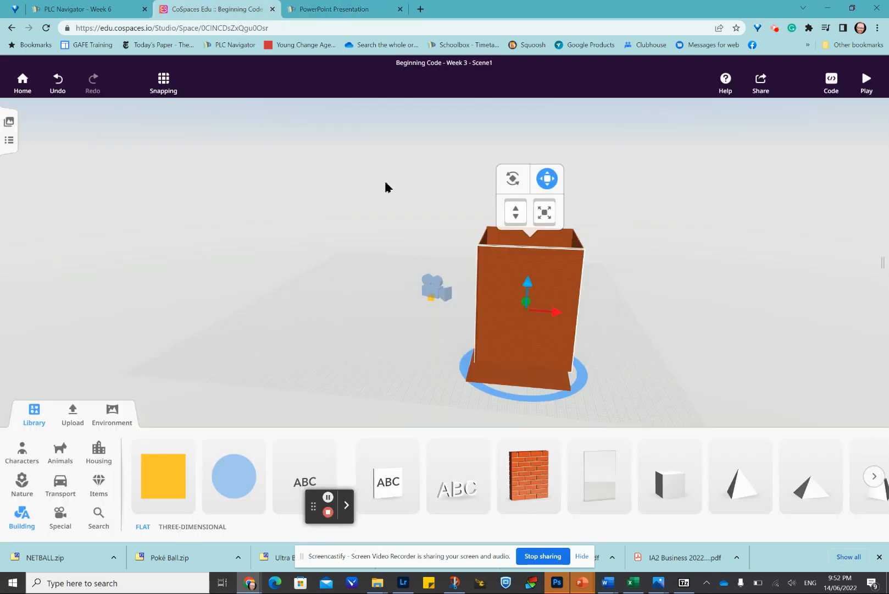
pyautogui.rightClick(494, 267)
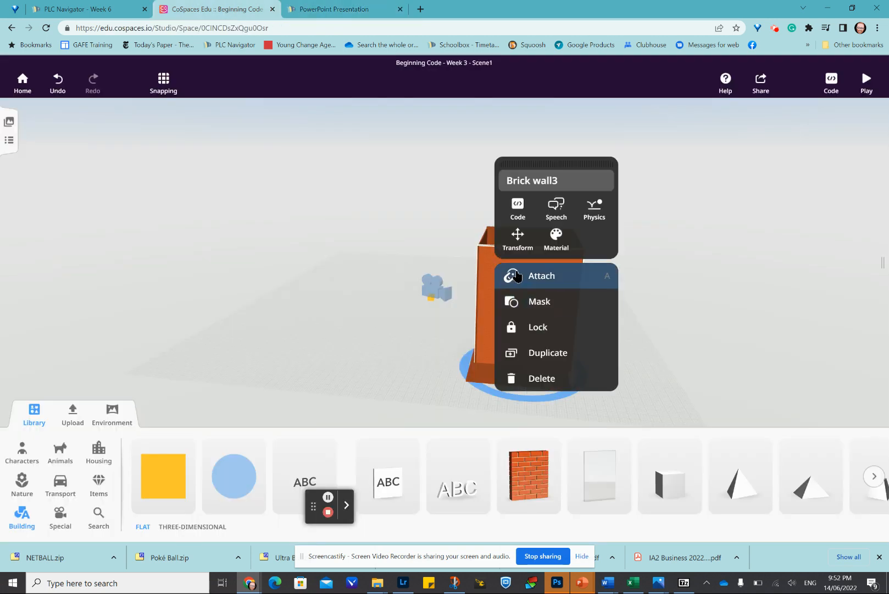
pyautogui.click(556, 236)
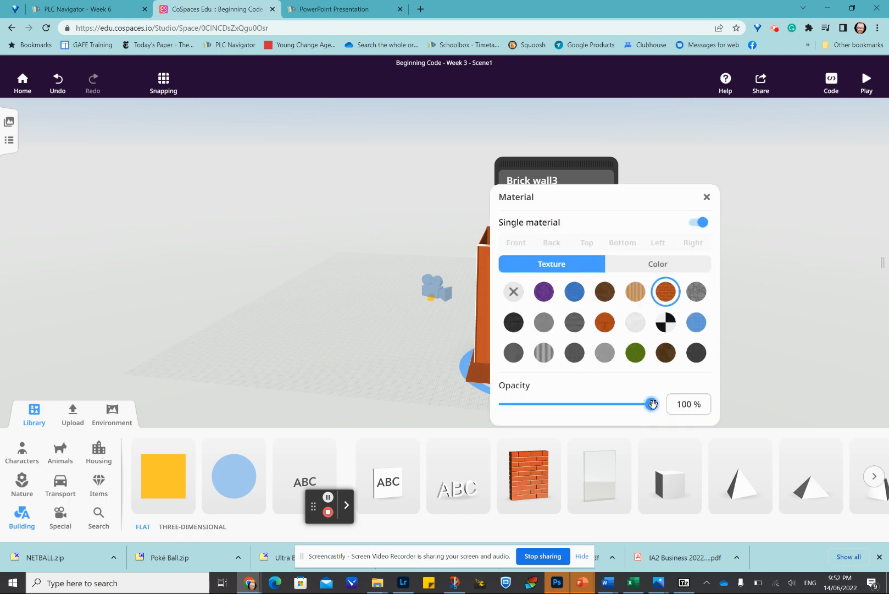
pyautogui.moveTo(653, 404); pyautogui.dragTo(527, 399)
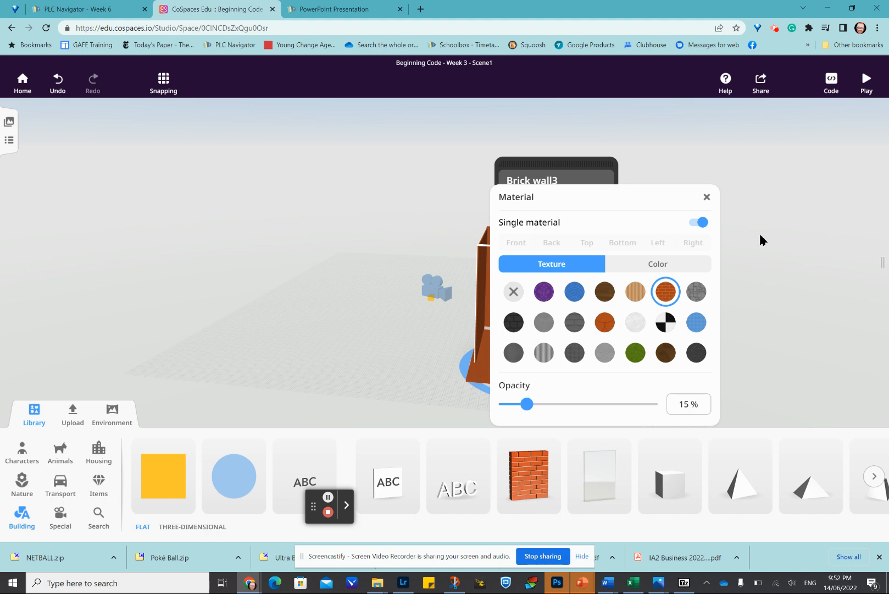
pyautogui.click(707, 196)
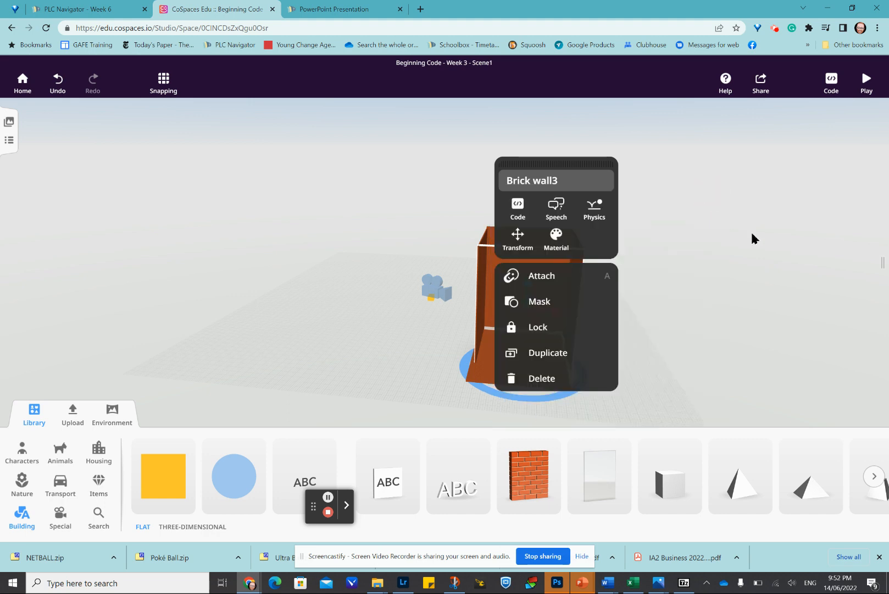
pyautogui.click(715, 309)
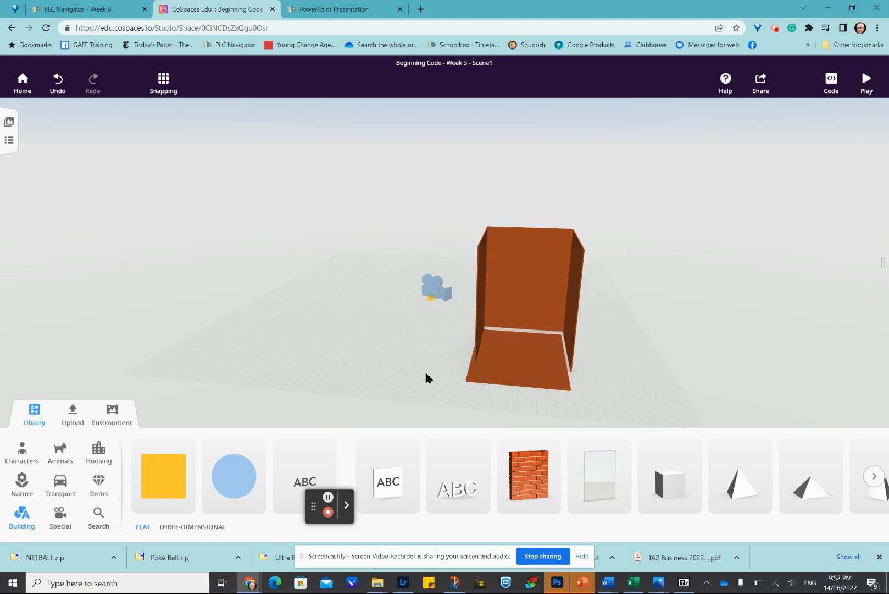
# Step: Set the front wall's opacity to 31% and change its material to the dark blue texture beside the purple one
pyautogui.moveTo(406, 366); pyautogui.dragTo(340, 371)
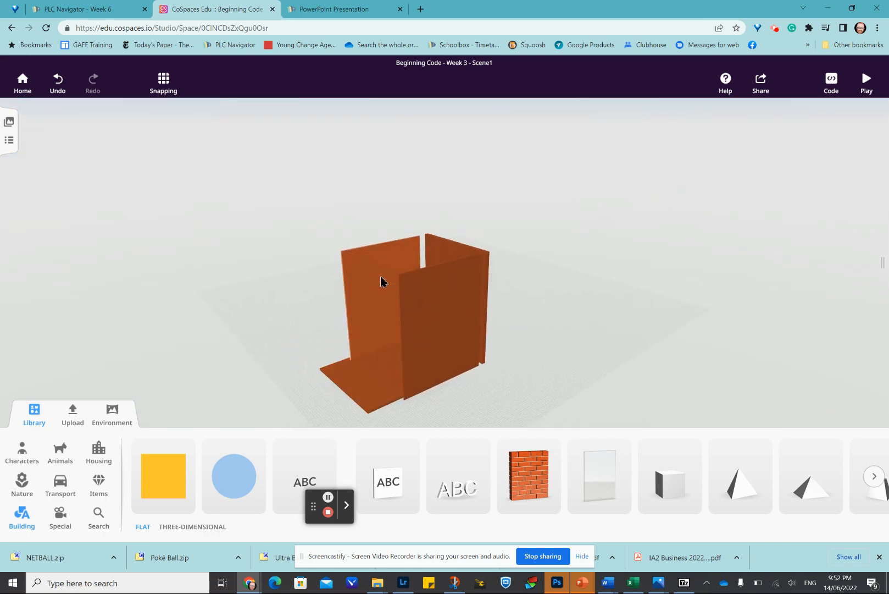
pyautogui.click(374, 296)
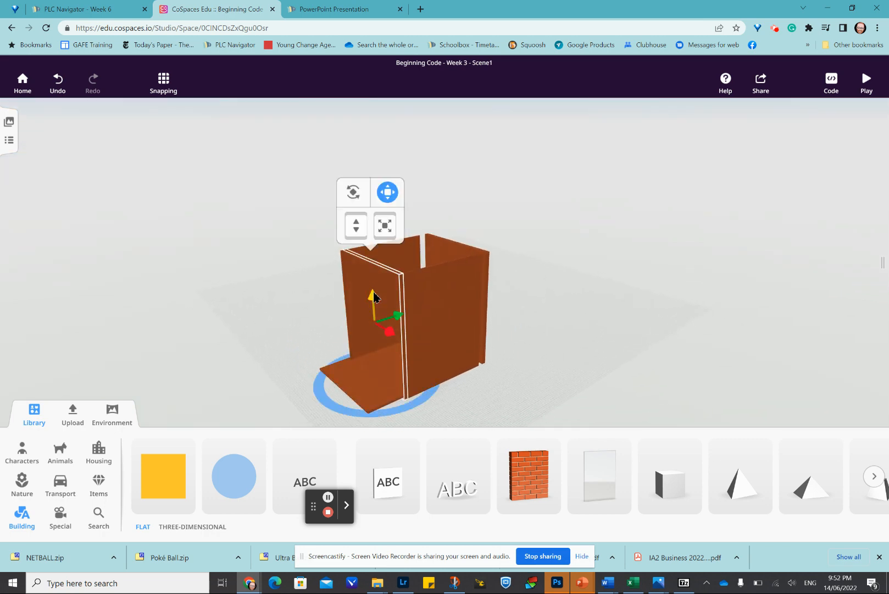
pyautogui.rightClick(373, 295)
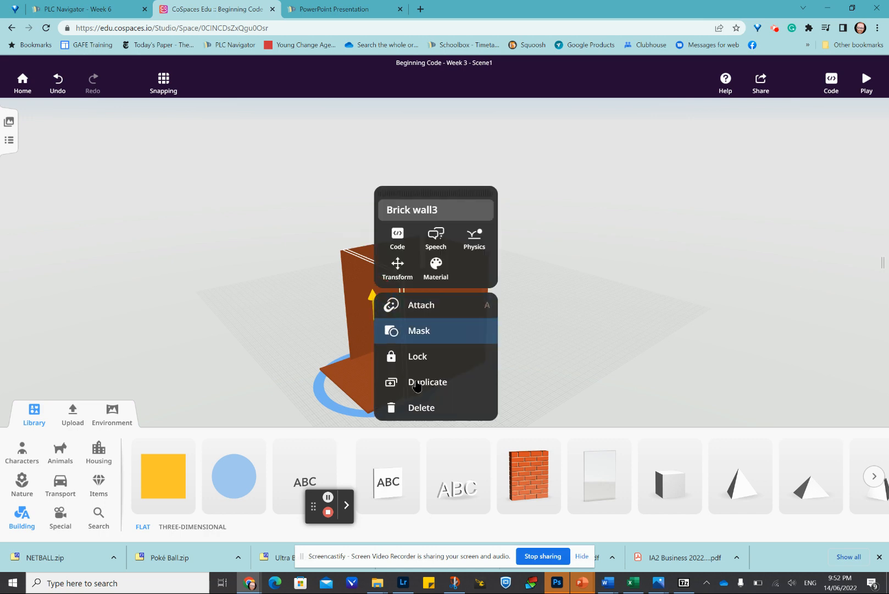
pyautogui.click(437, 266)
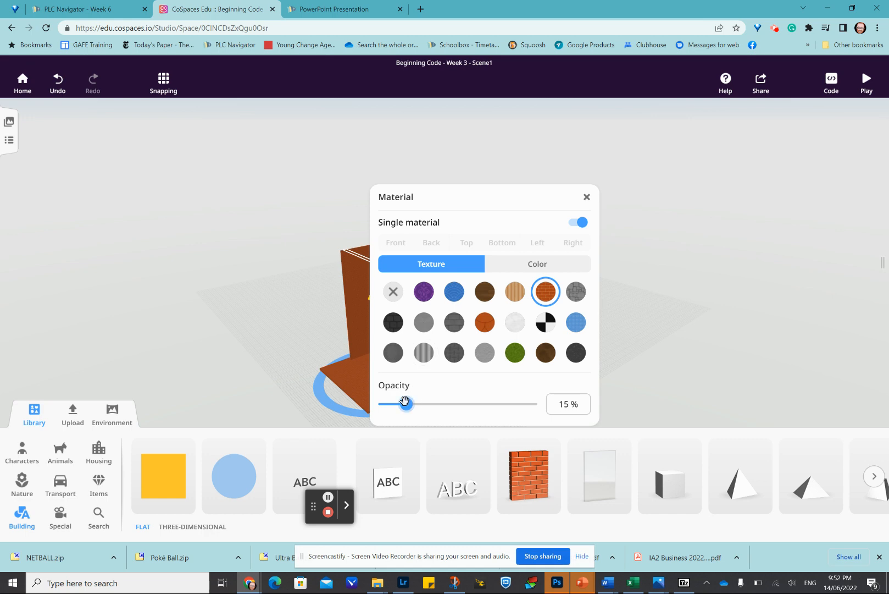
pyautogui.moveTo(406, 406); pyautogui.dragTo(429, 405)
pyautogui.click(454, 296)
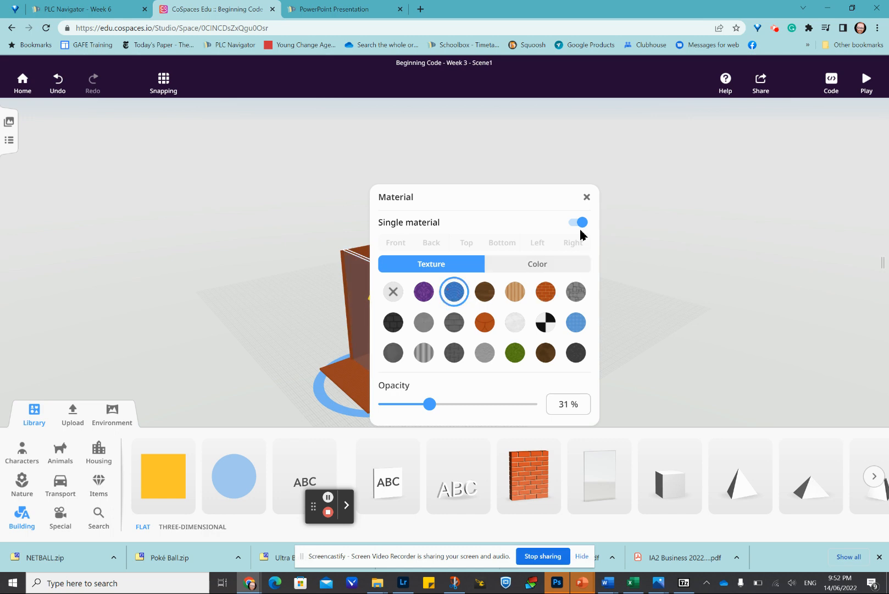
pyautogui.click(652, 304)
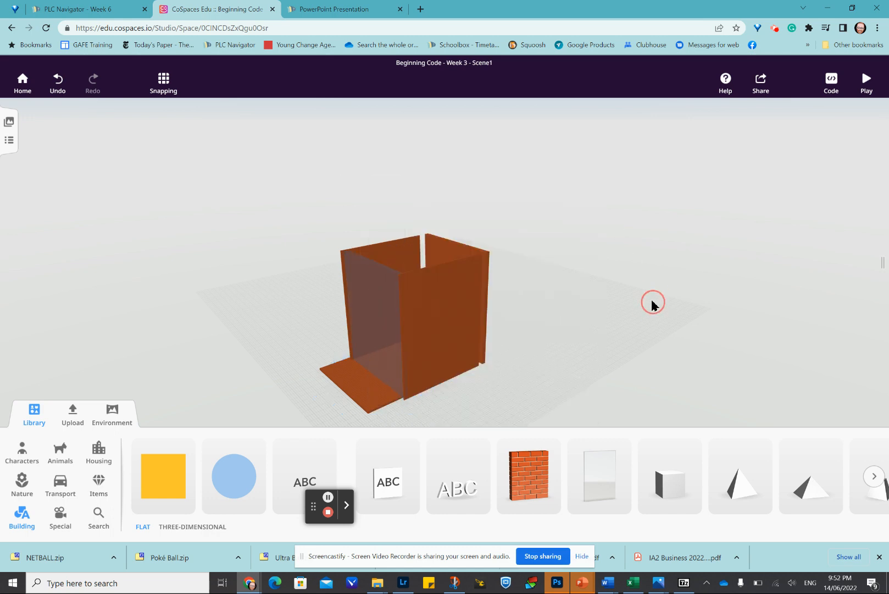
pyautogui.moveTo(546, 378); pyautogui.dragTo(599, 373)
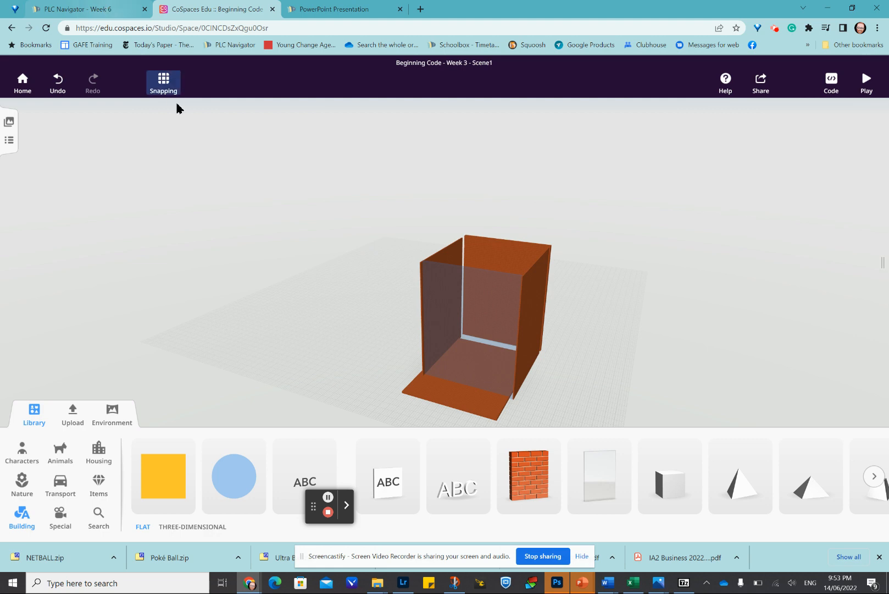
# Step: Switch to the PLC Navigator Week 6 page and open its Netball link in a new tab
pyautogui.click(107, 14)
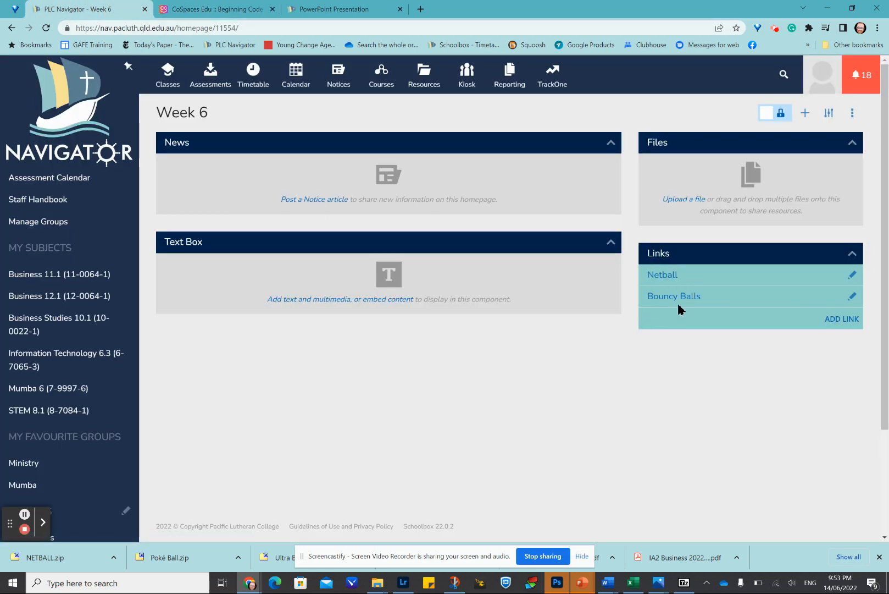
pyautogui.click(653, 276)
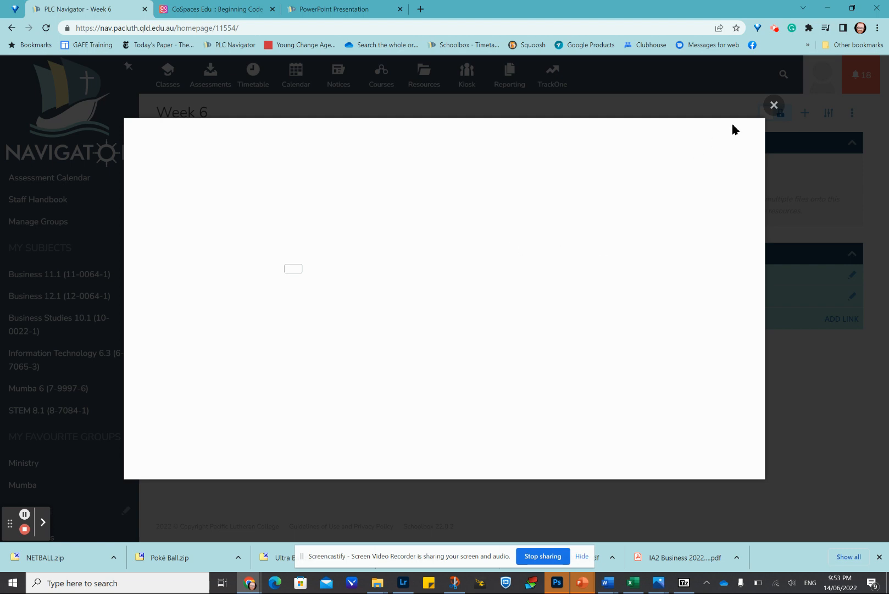
pyautogui.click(774, 105)
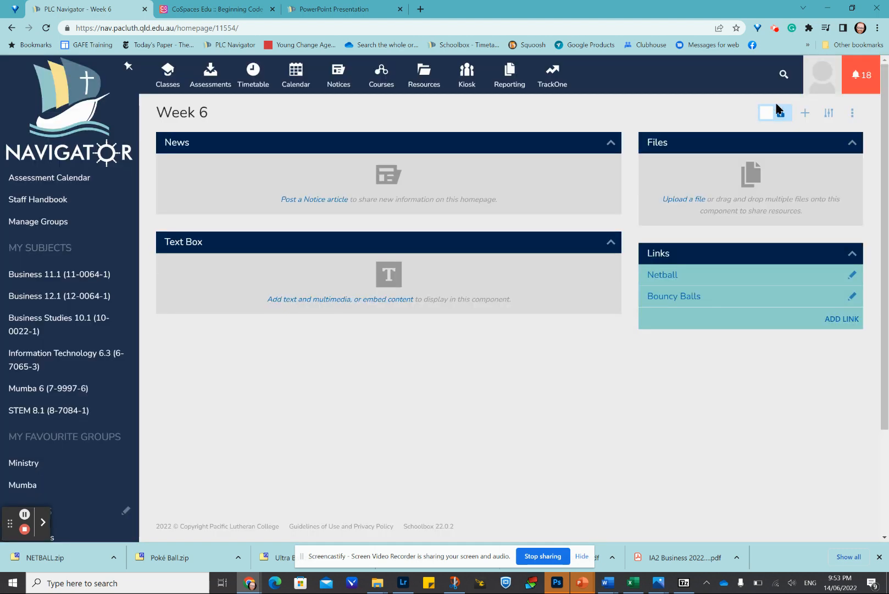
pyautogui.rightClick(664, 280)
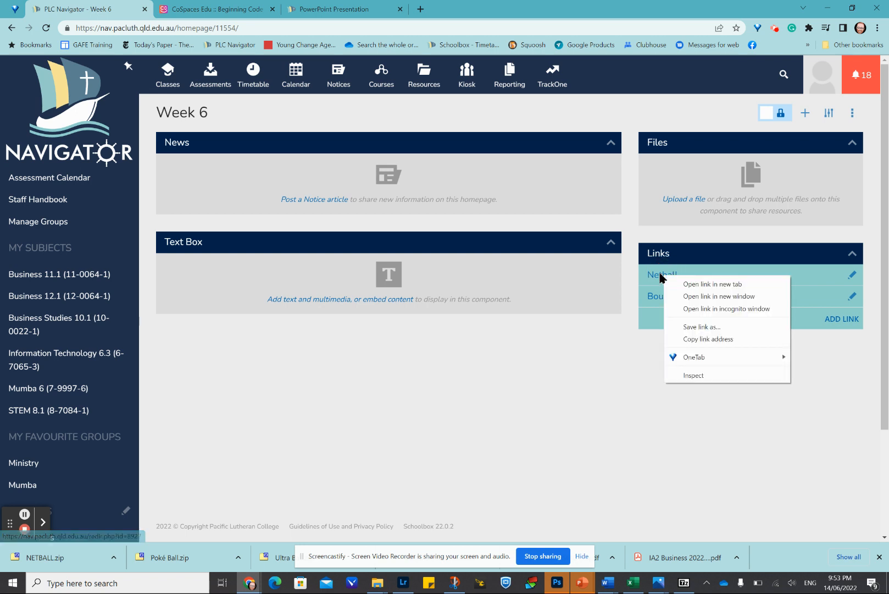
pyautogui.middleClick(688, 284)
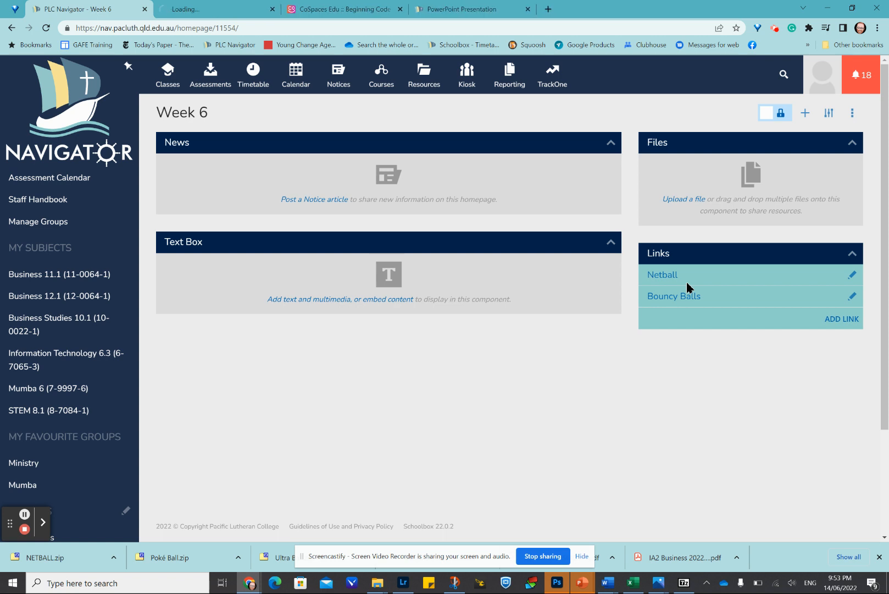
# Step: Download the Netball.obj.mtl file from its OneDrive page
pyautogui.click(205, 9)
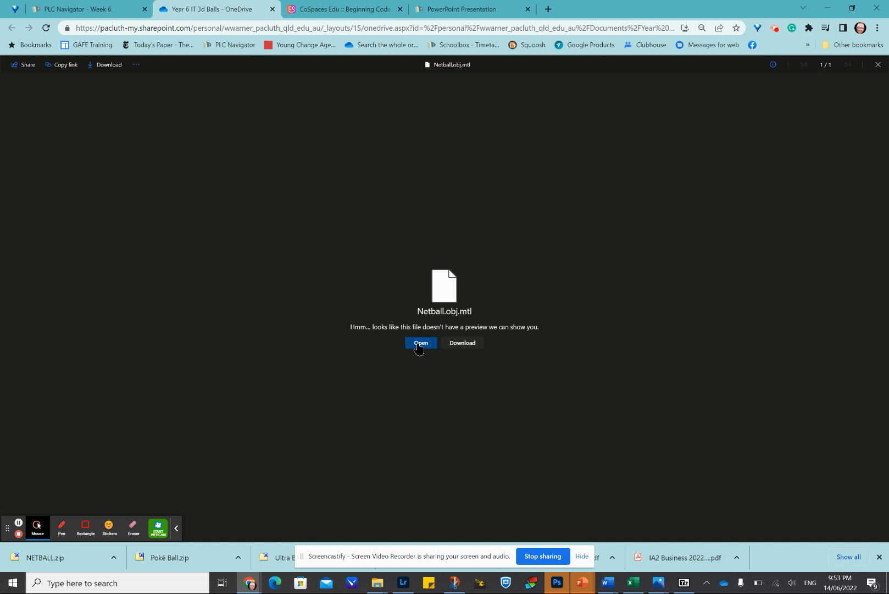
pyautogui.click(463, 344)
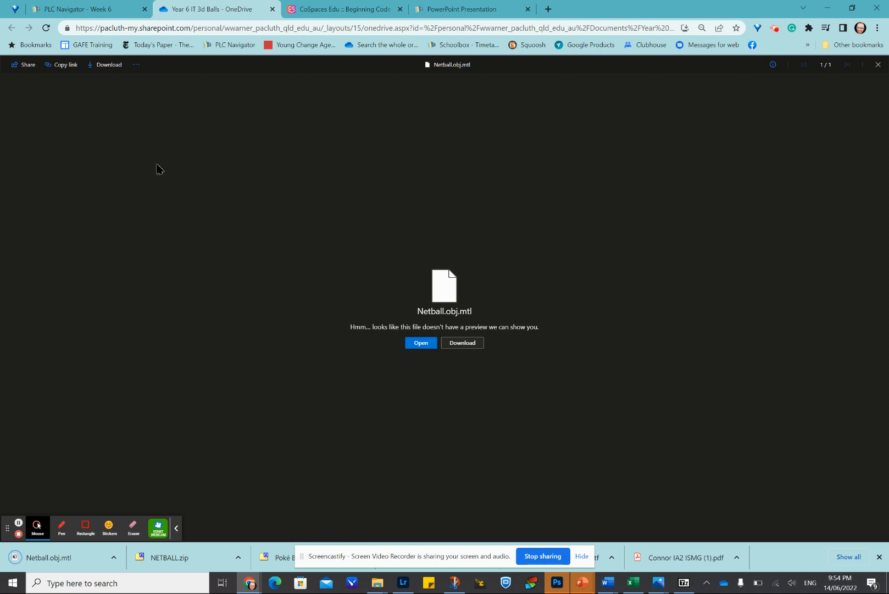
# Step: Switch to the CoSpaces scene and try to upload Netball.obj from the Downloads folder as a 3D model
pyautogui.click(333, 14)
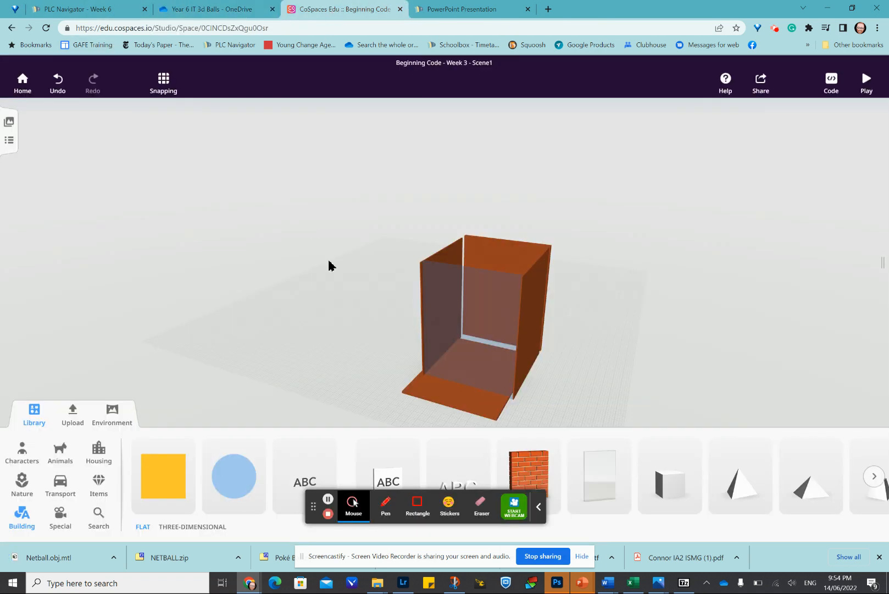
pyautogui.click(72, 416)
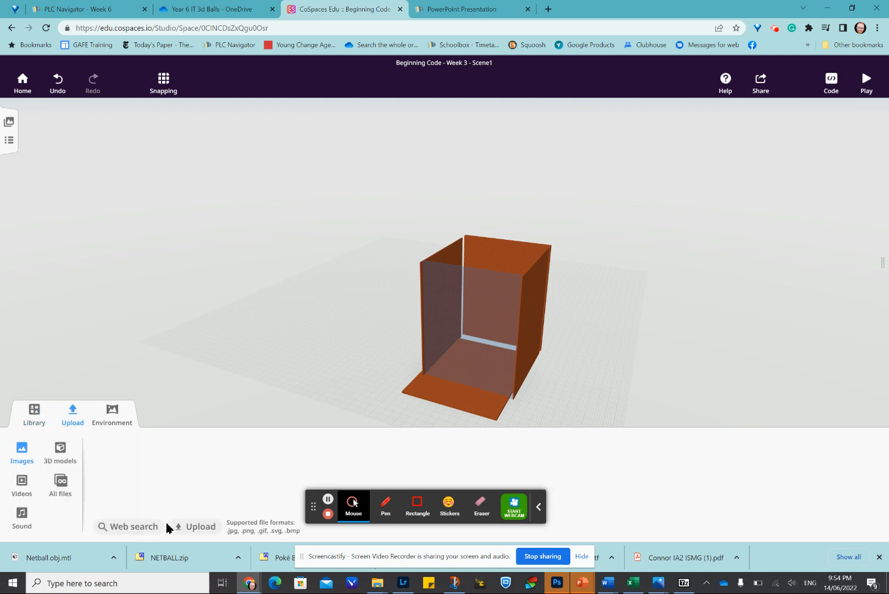
pyautogui.click(53, 448)
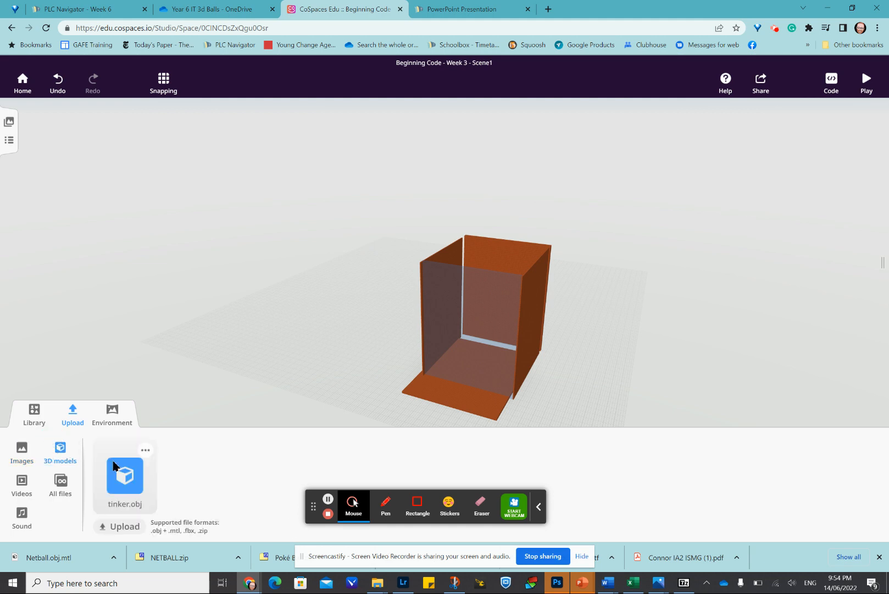
pyautogui.click(125, 526)
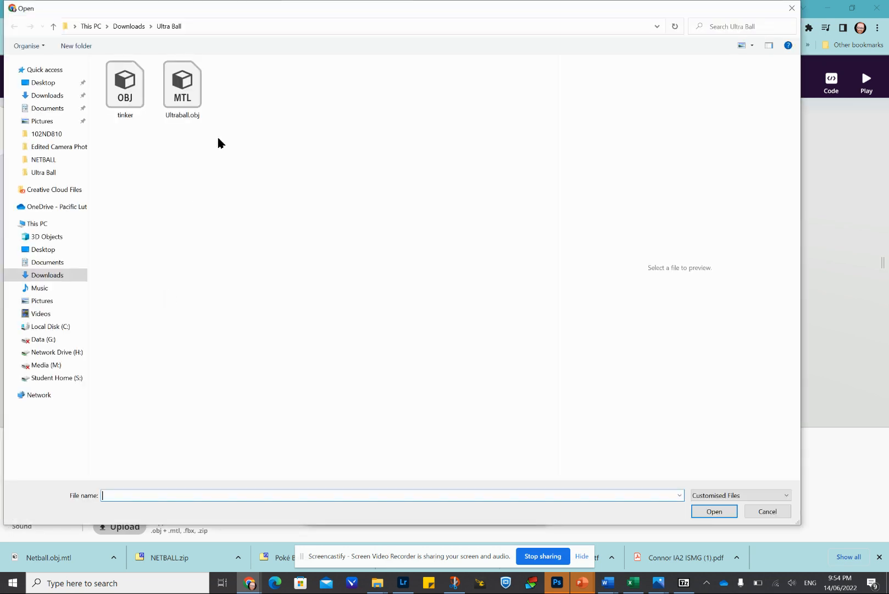
pyautogui.click(47, 97)
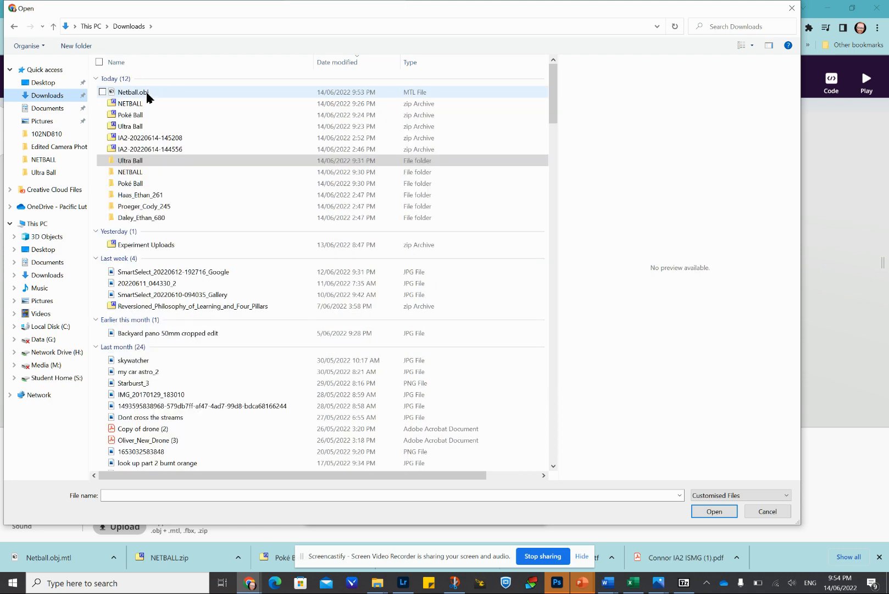
pyautogui.click(144, 93)
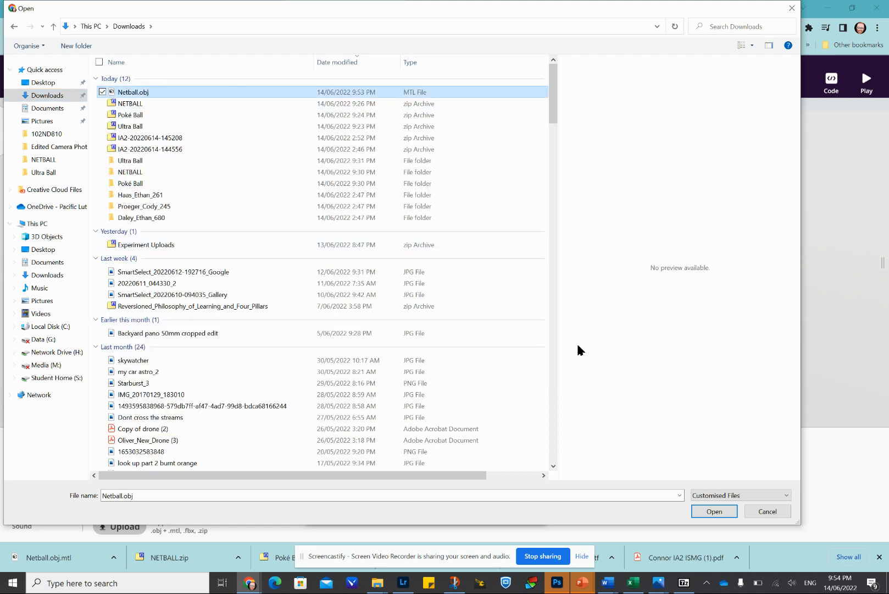
pyautogui.click(713, 511)
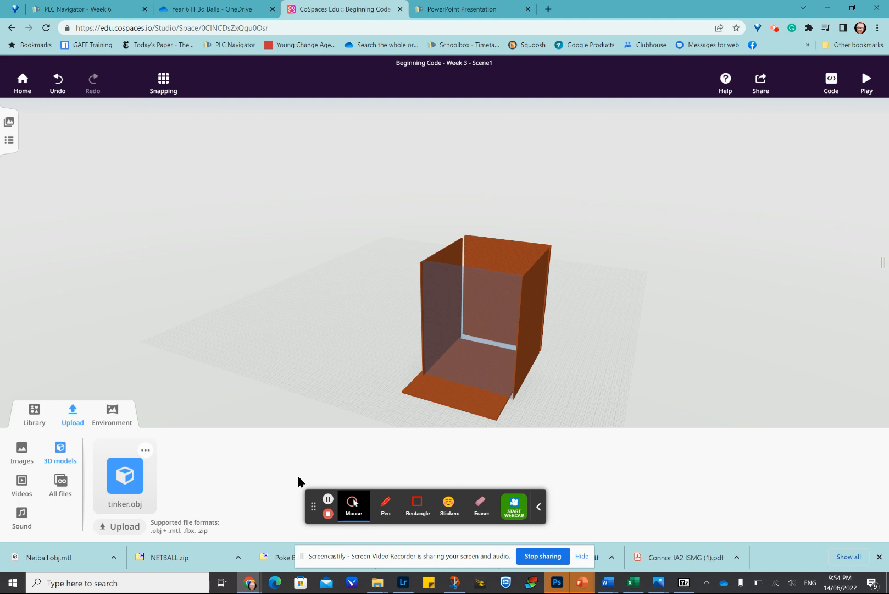
pyautogui.click(328, 498)
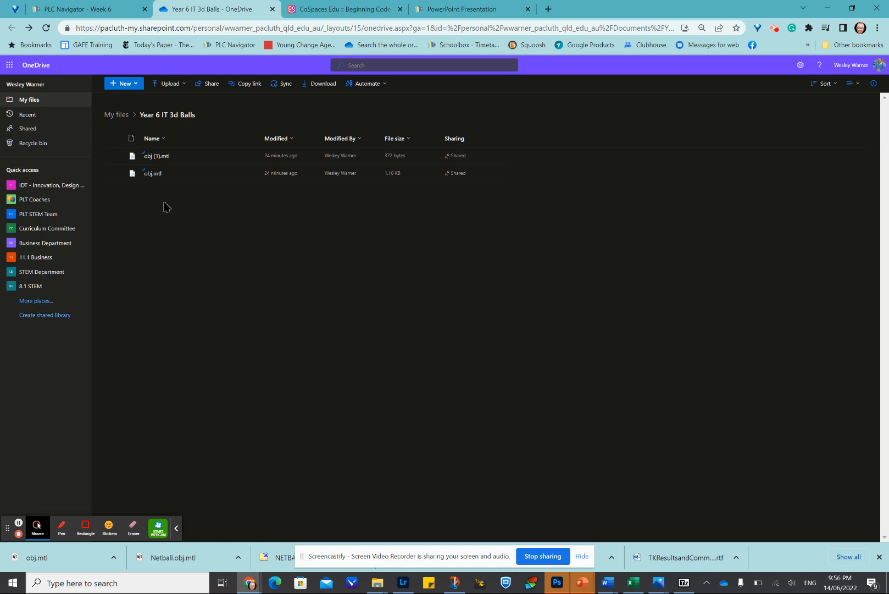
# Step: Download obj (1).mtl from the Year 6 IT 3d Balls folder in OneDrive
pyautogui.moveTo(156, 158)
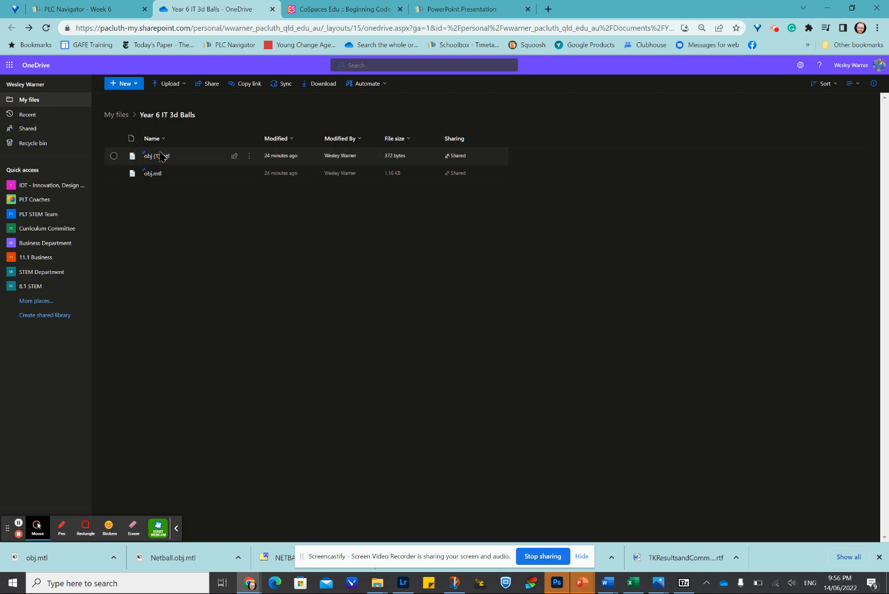
pyautogui.click(157, 156)
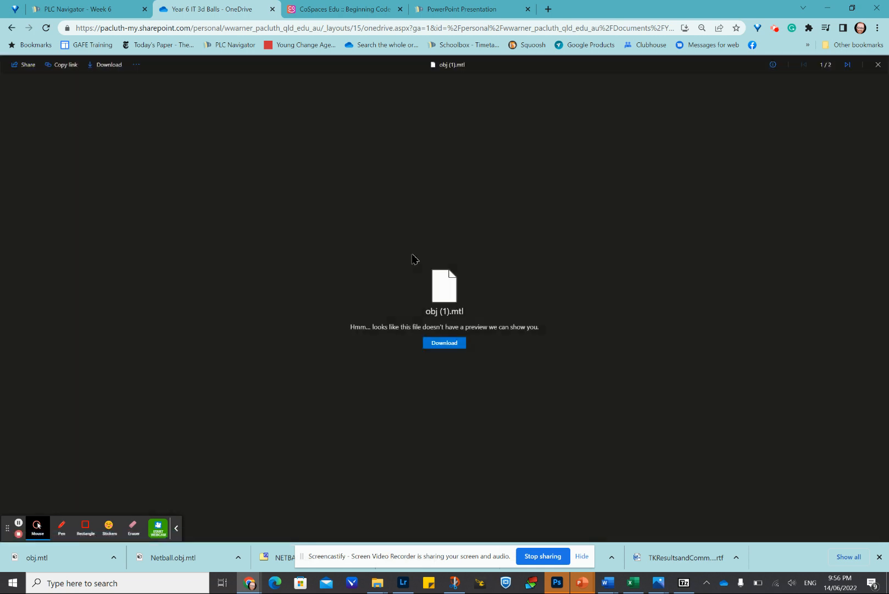
pyautogui.click(454, 341)
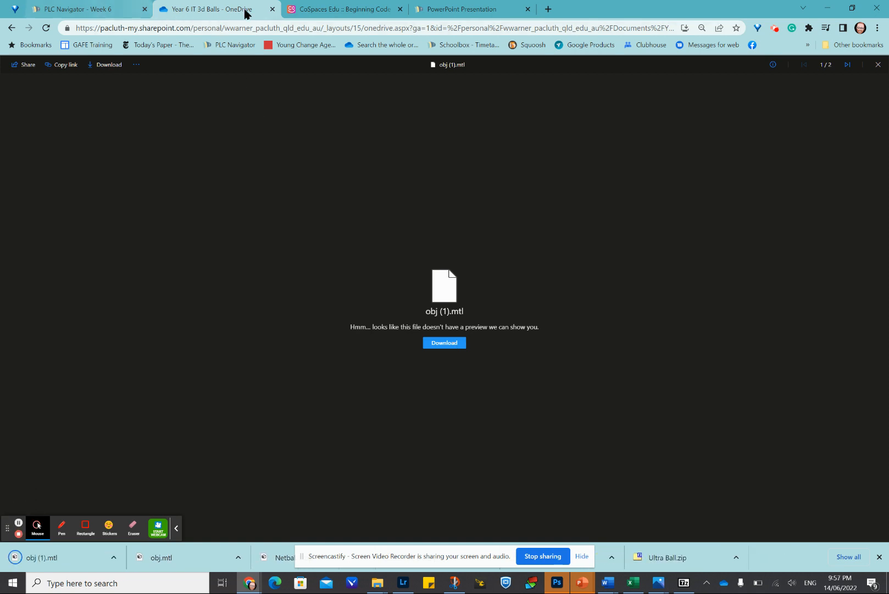
# Step: Return to the CoSpaces scene and try to upload obj (1) from the Downloads folder as a 3D model
pyautogui.click(328, 9)
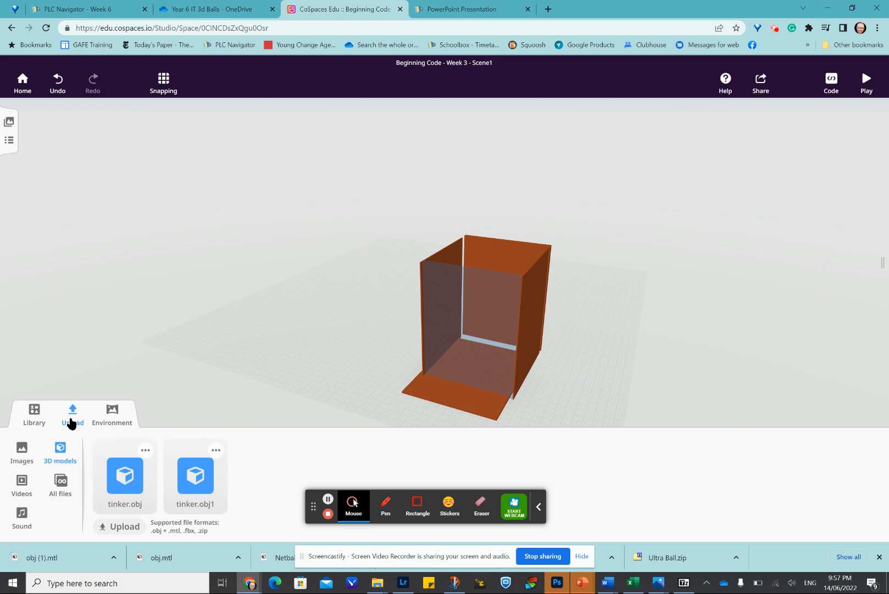
pyautogui.click(124, 529)
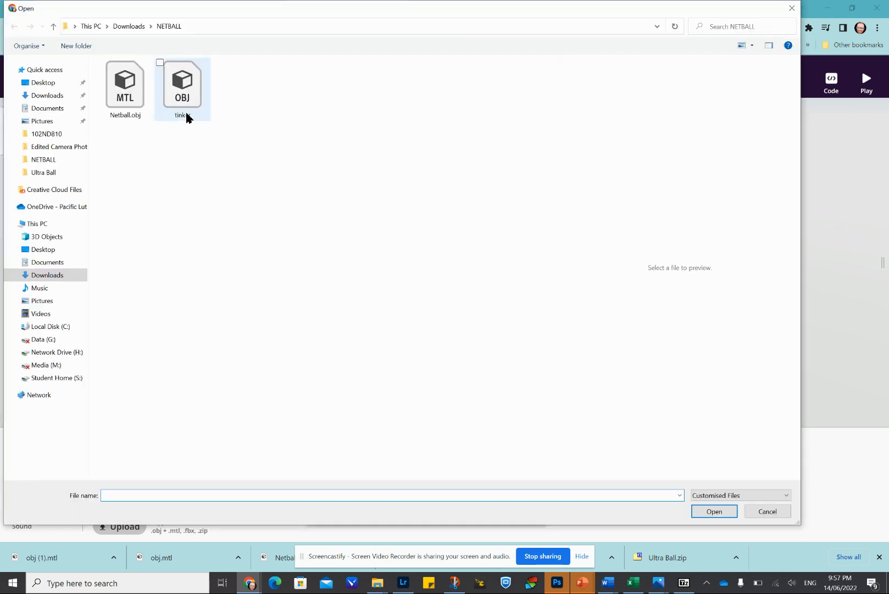
pyautogui.click(54, 95)
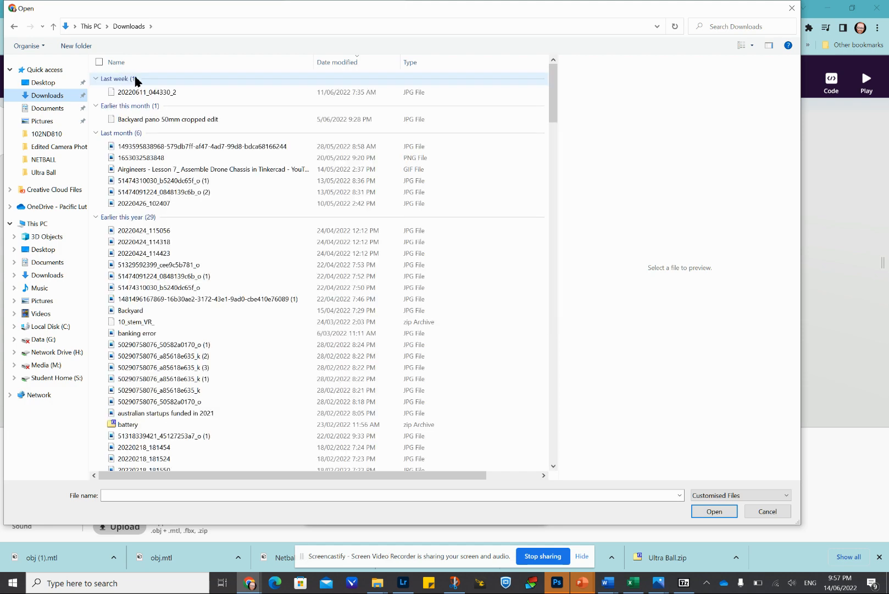
pyautogui.click(135, 94)
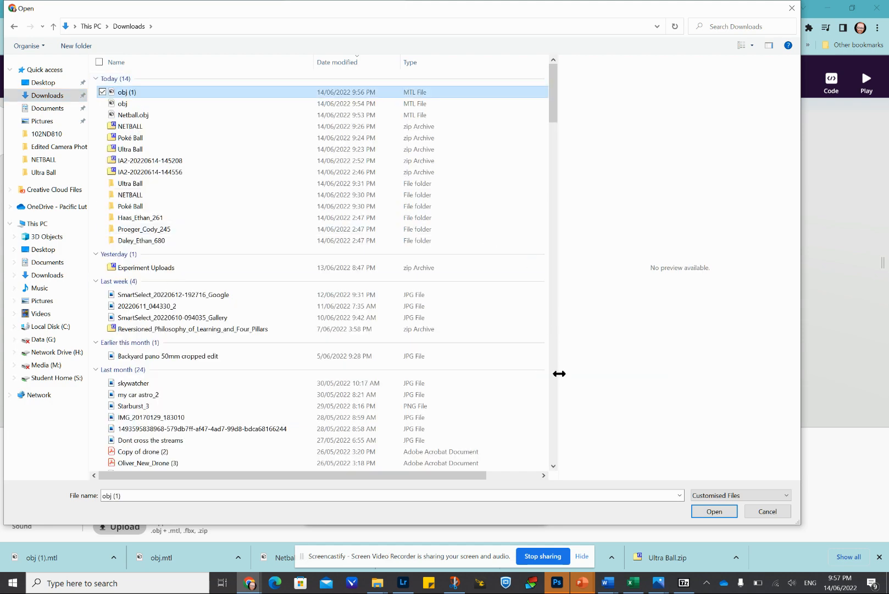
pyautogui.click(714, 511)
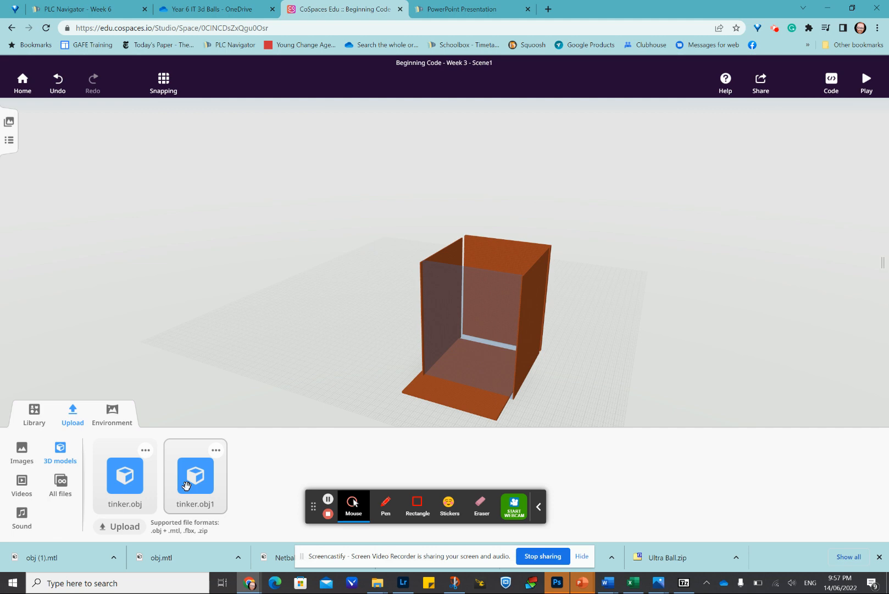
# Step: Place the tinker.obj1 ball model inside the brick box and raise it to the box's open top
pyautogui.moveTo(186, 485); pyautogui.dragTo(494, 358)
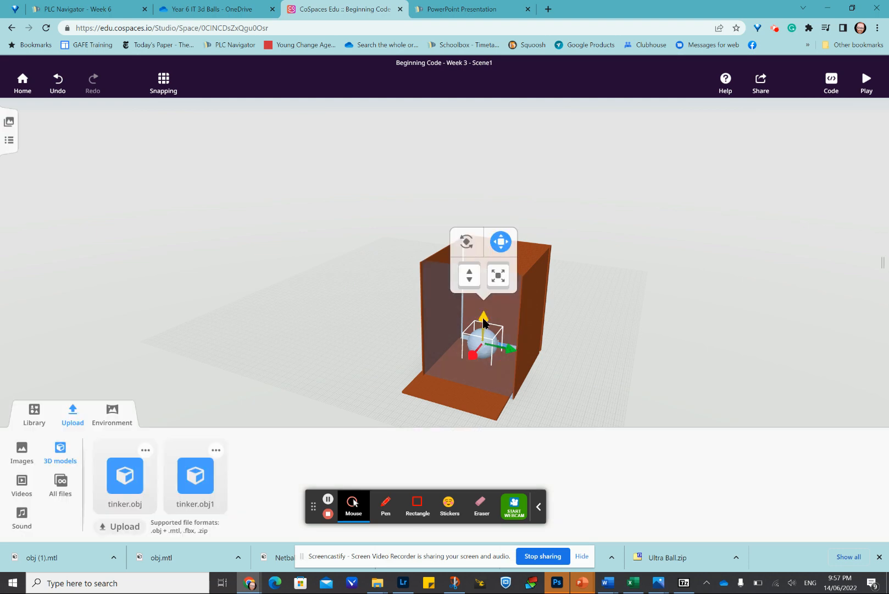
pyautogui.moveTo(484, 320); pyautogui.dragTo(475, 231)
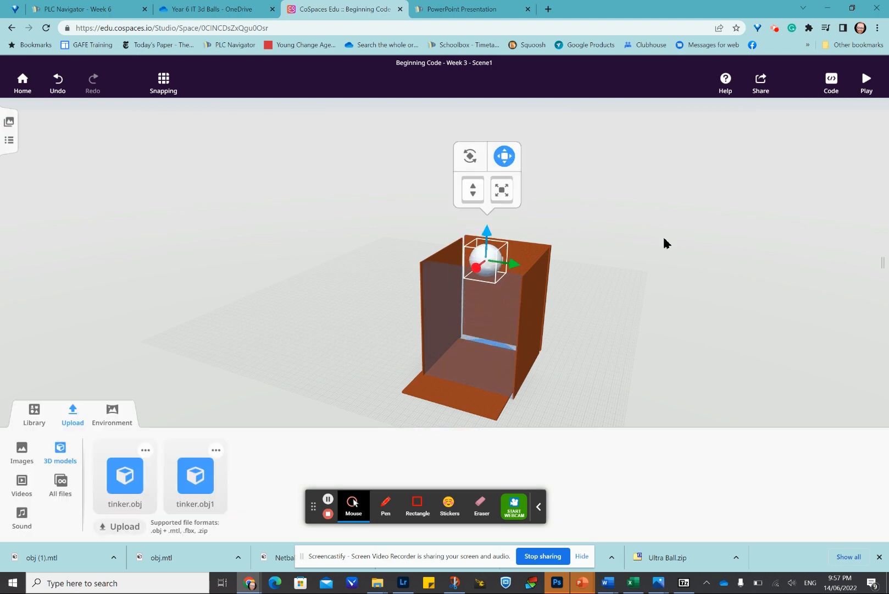
pyautogui.click(709, 293)
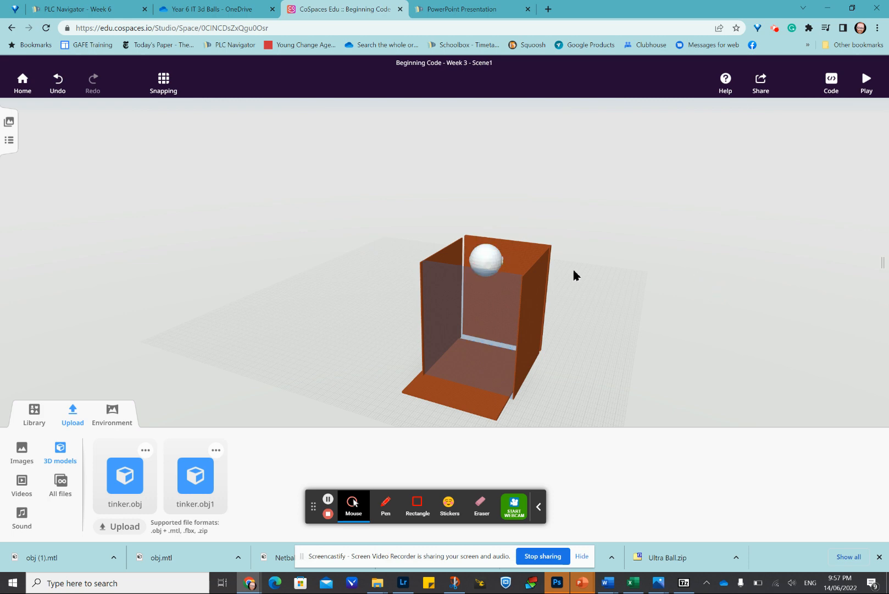
# Step: Enable the ball for use in CoBlocks and rename it netball
pyautogui.click(487, 263)
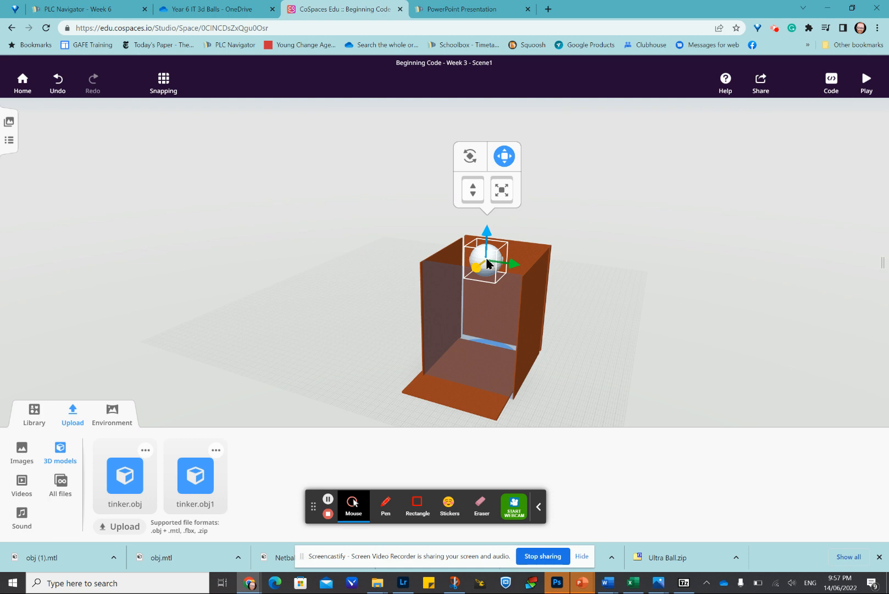
pyautogui.rightClick(486, 262)
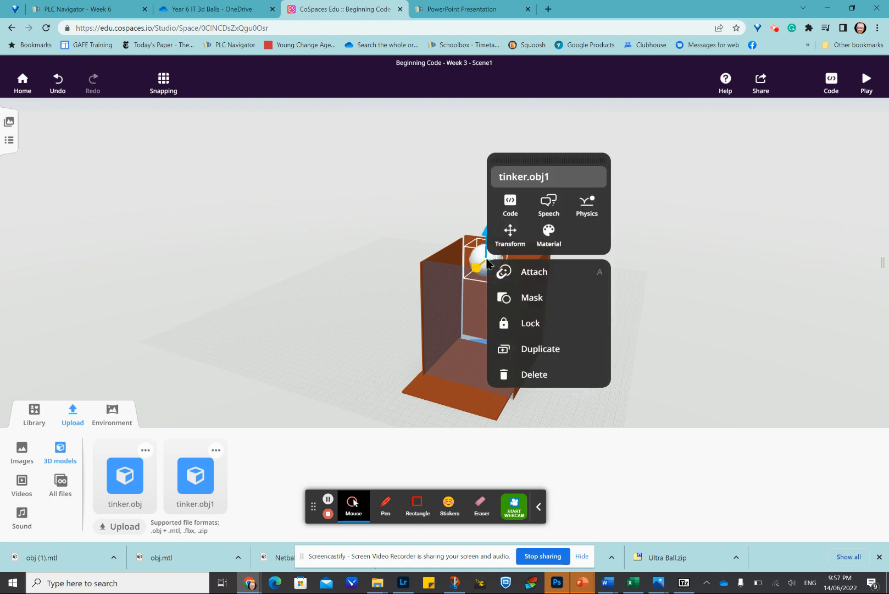
pyautogui.click(510, 202)
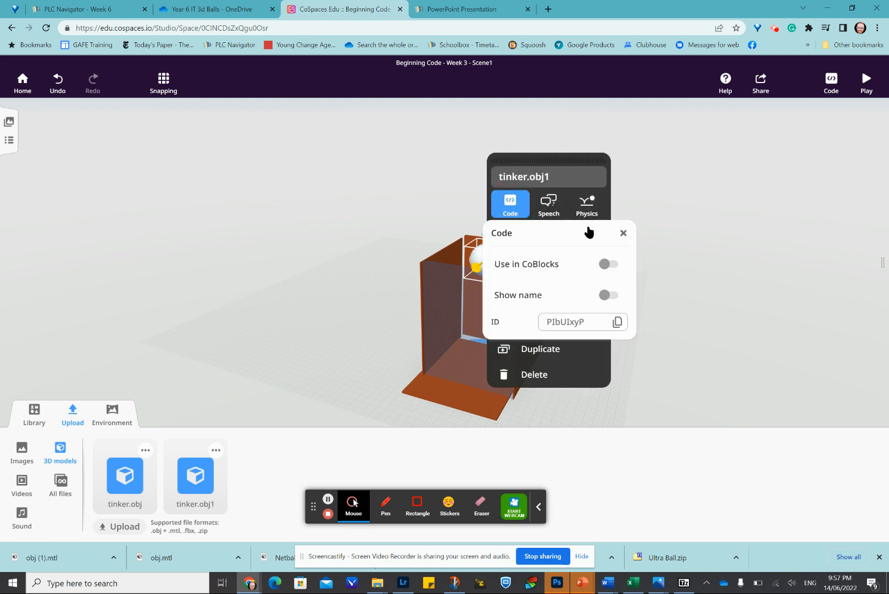
pyautogui.click(608, 264)
pyautogui.click(540, 176)
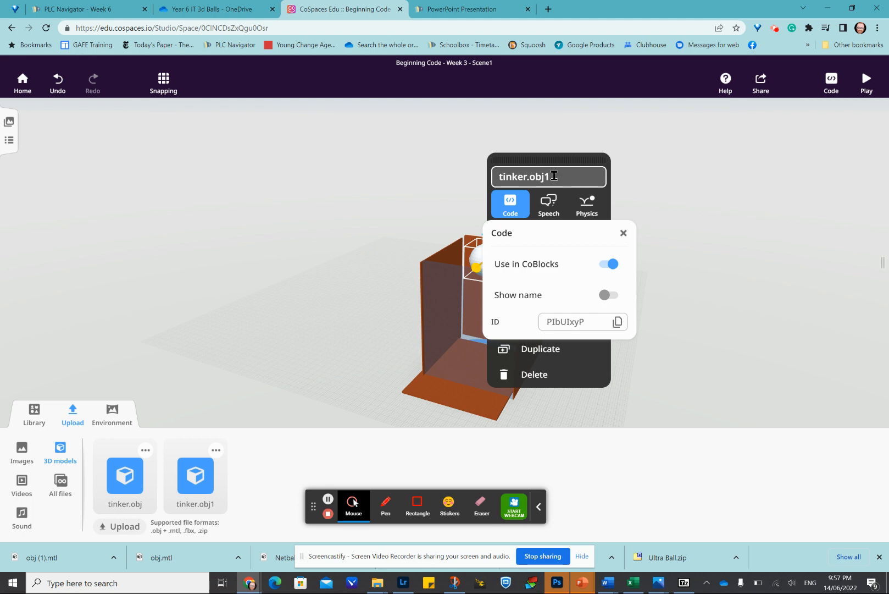
pyautogui.doubleClick(497, 178)
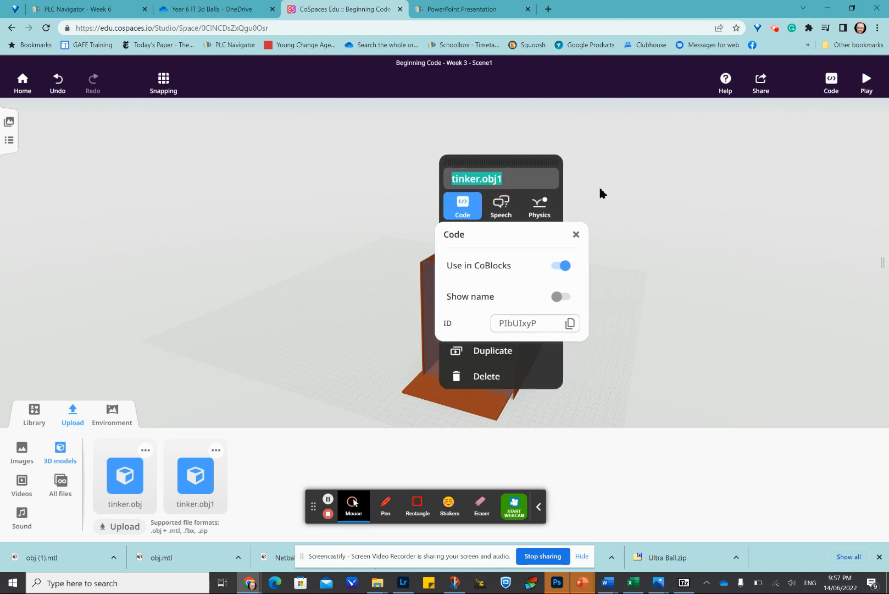
pyautogui.write('netball')
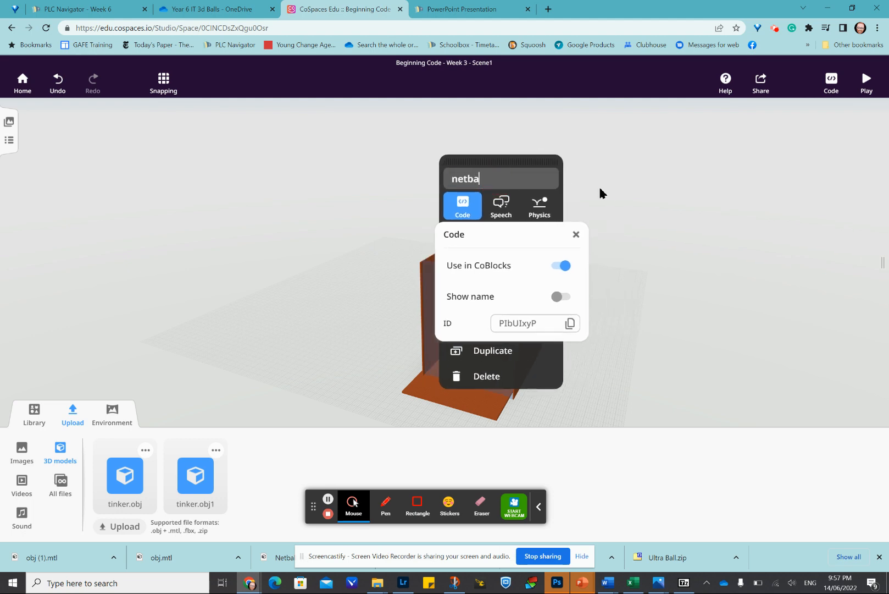
pyautogui.click(653, 231)
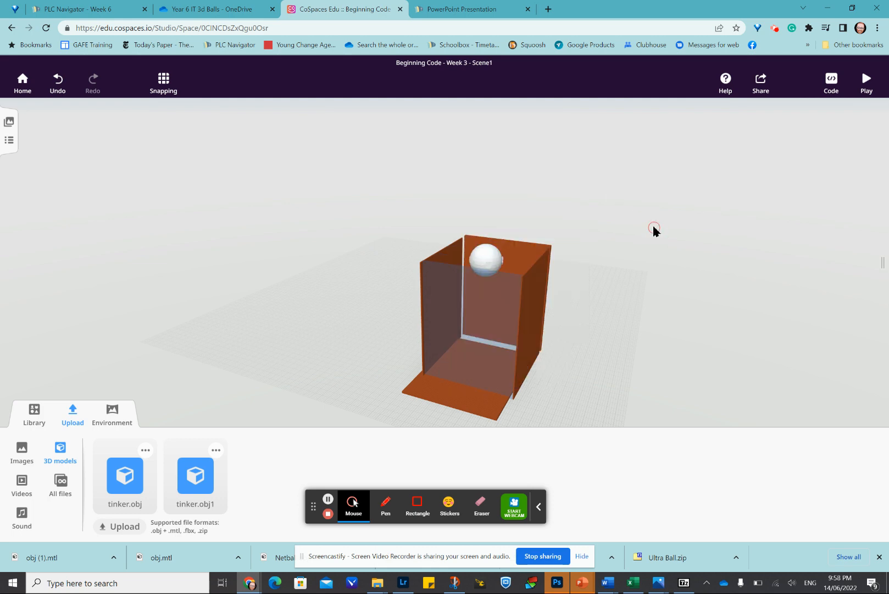
# Step: Turn on physics for the netball, keeping the default mass, bounciness and friction
pyautogui.click(484, 257)
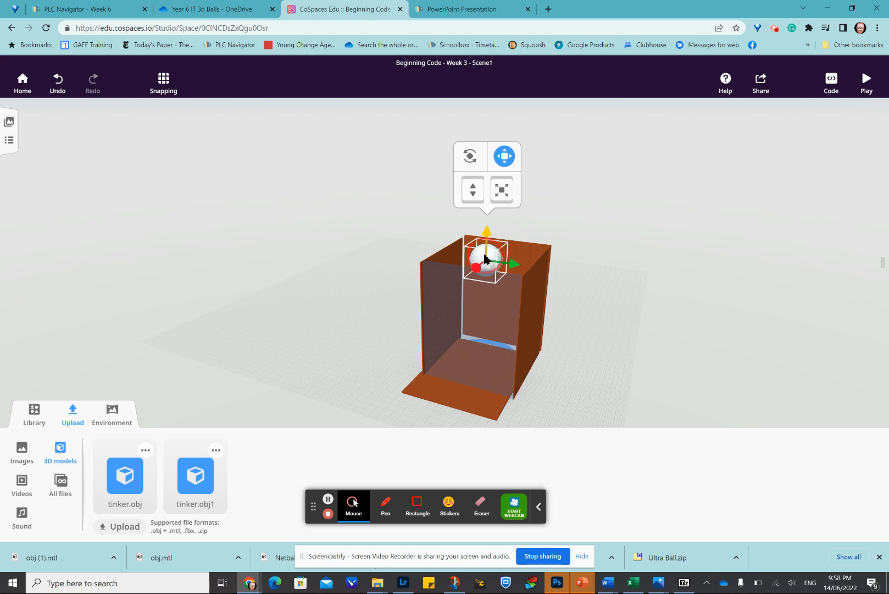
pyautogui.rightClick(485, 256)
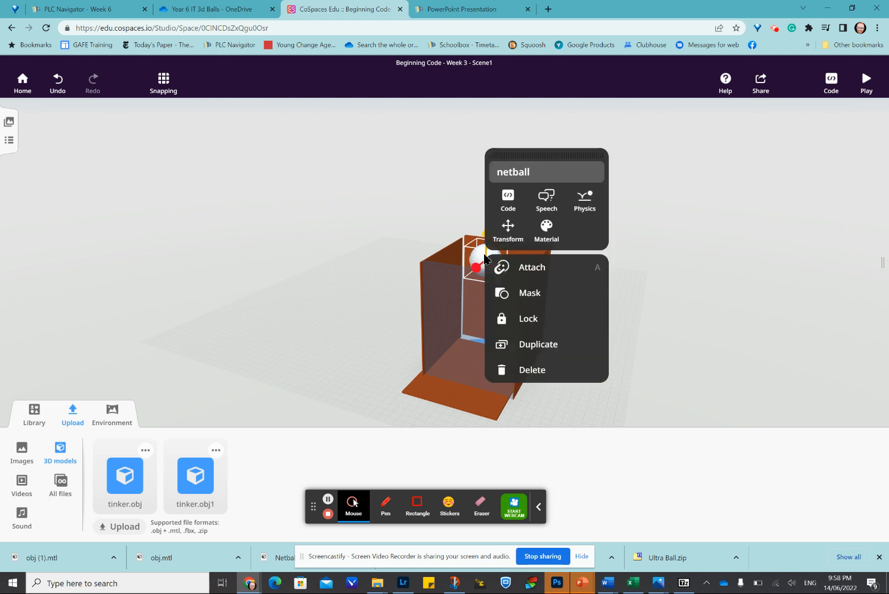
pyautogui.click(586, 208)
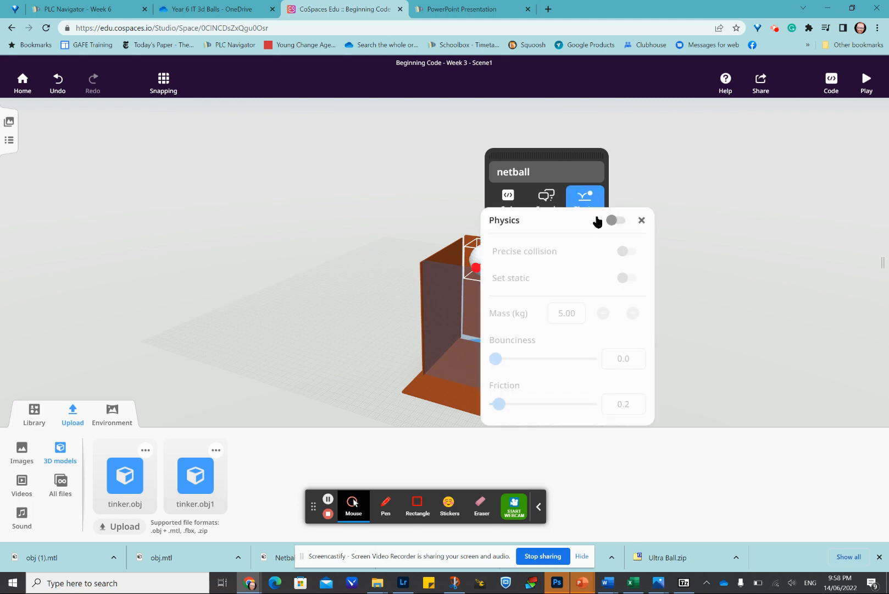
pyautogui.click(614, 220)
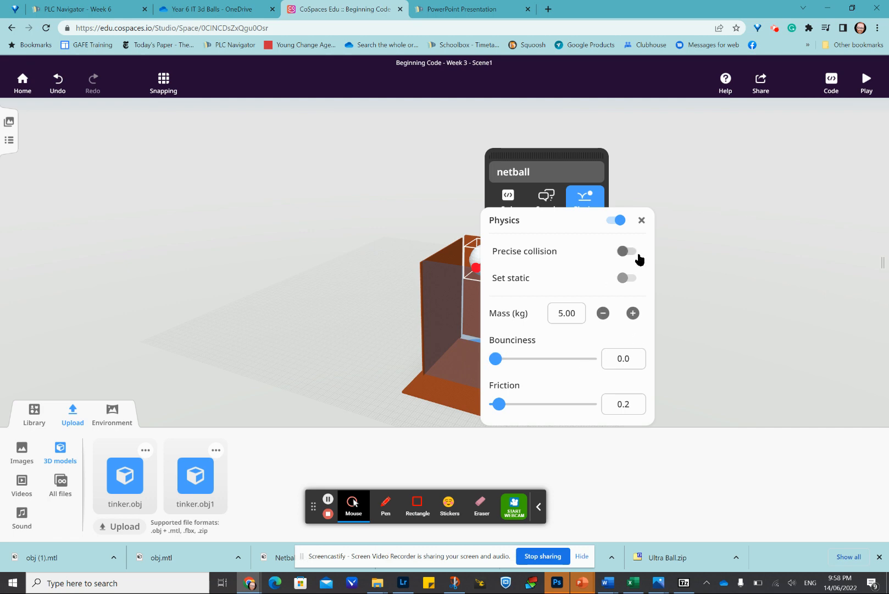
pyautogui.click(641, 221)
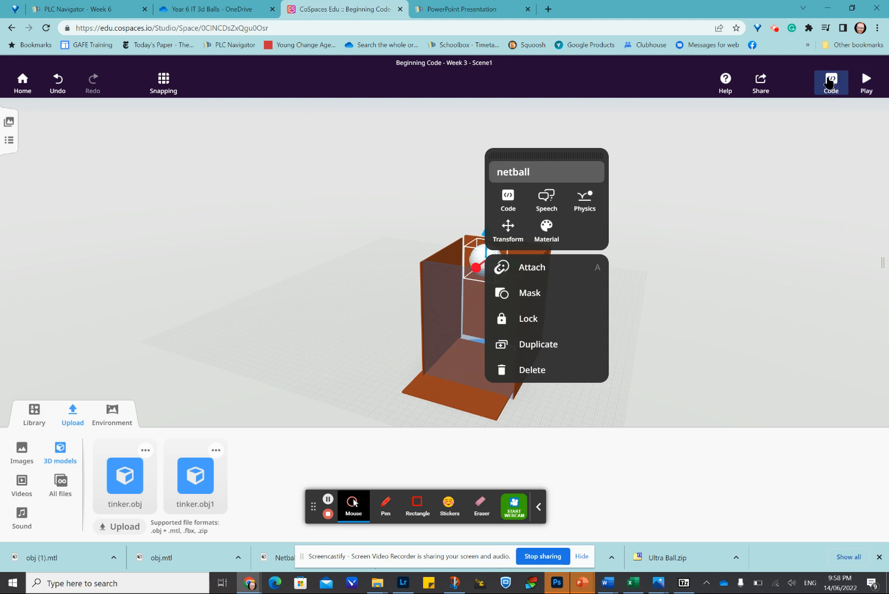
pyautogui.click(756, 197)
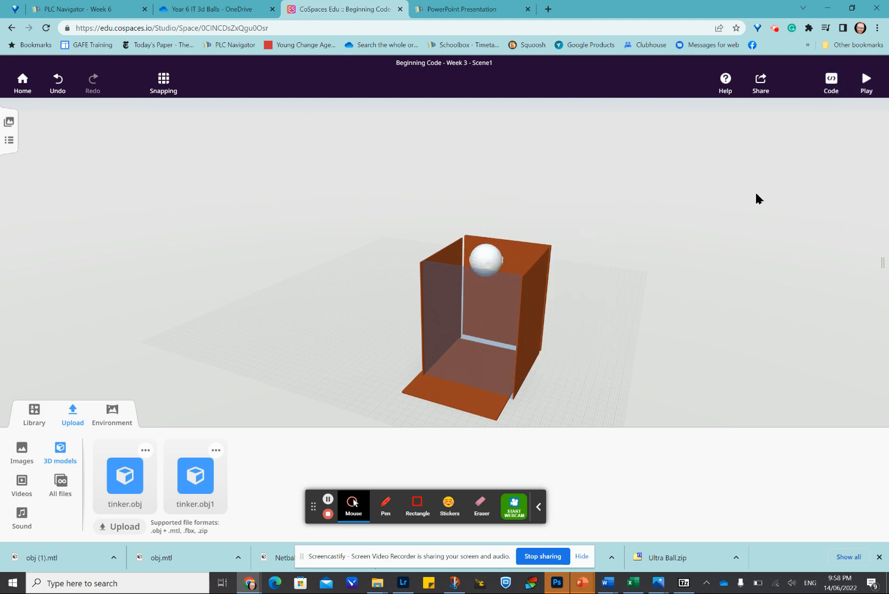
# Step: Open the CoBlocks editor, check the Beginner and Advanced CoBlocks setting, and open the Physics block category
pyautogui.click(830, 86)
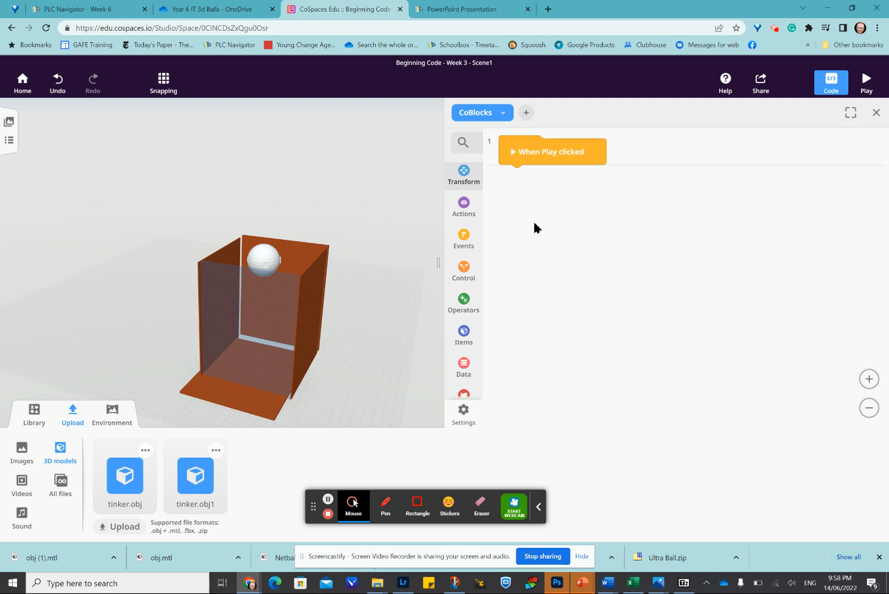
pyautogui.click(463, 413)
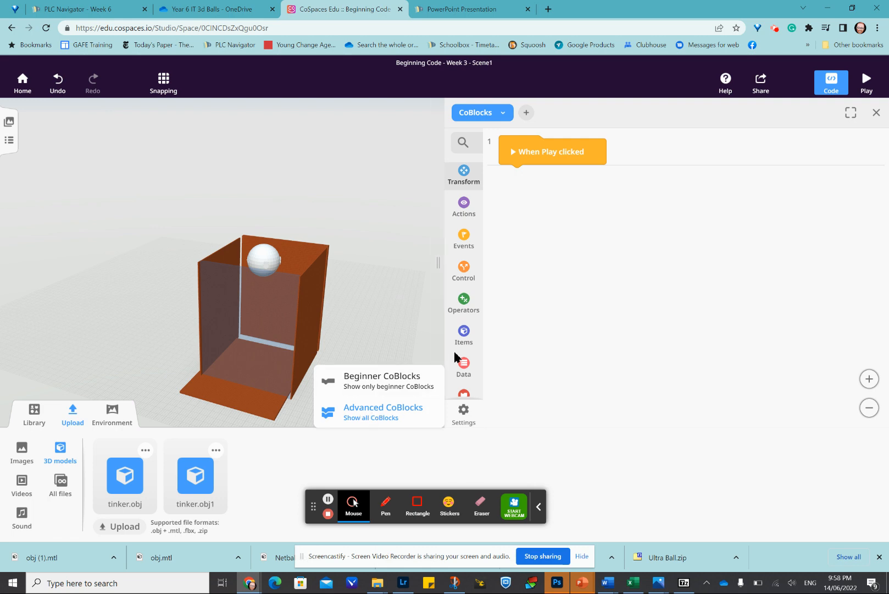
pyautogui.scroll(-2, 455, 355)
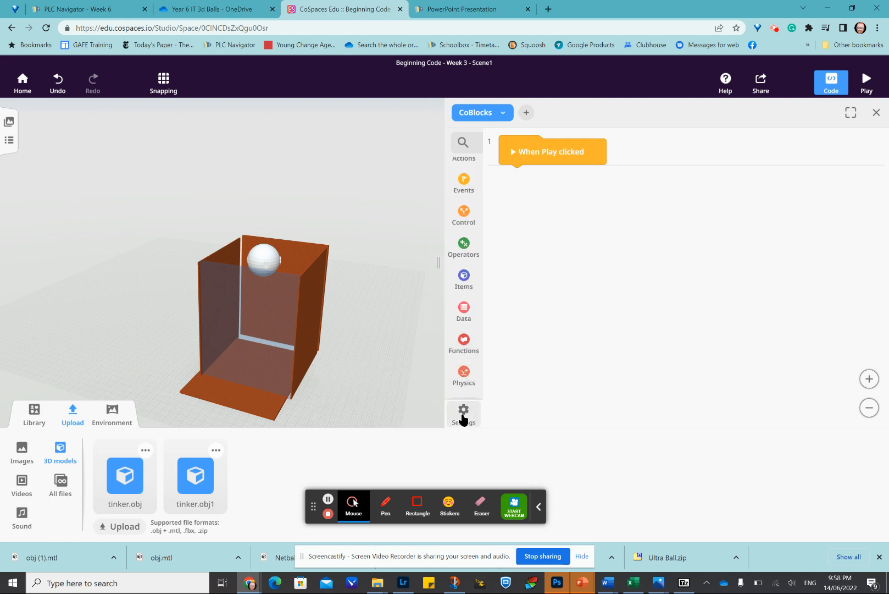
pyautogui.click(462, 380)
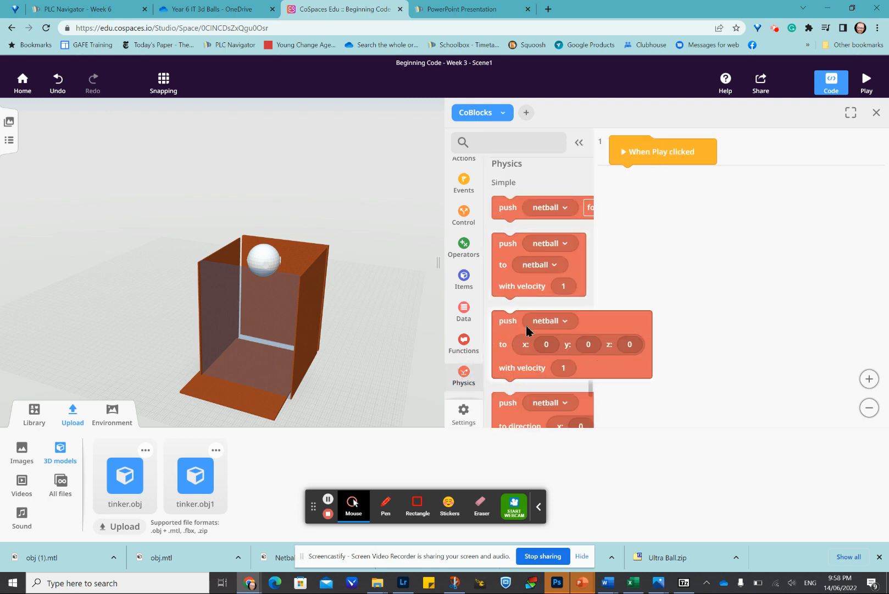
# Step: Examine the Physics blocks for velocity, friction, weight, bounciness, gravity pull and physics speed
pyautogui.scroll(-2, 527, 329)
pyautogui.scroll(-5, 527, 330)
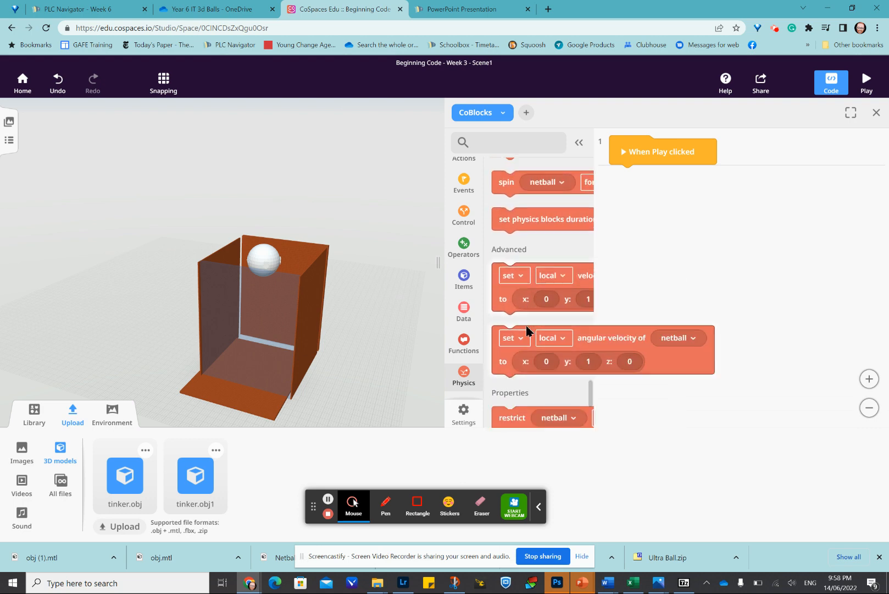
pyautogui.scroll(-1, 527, 326)
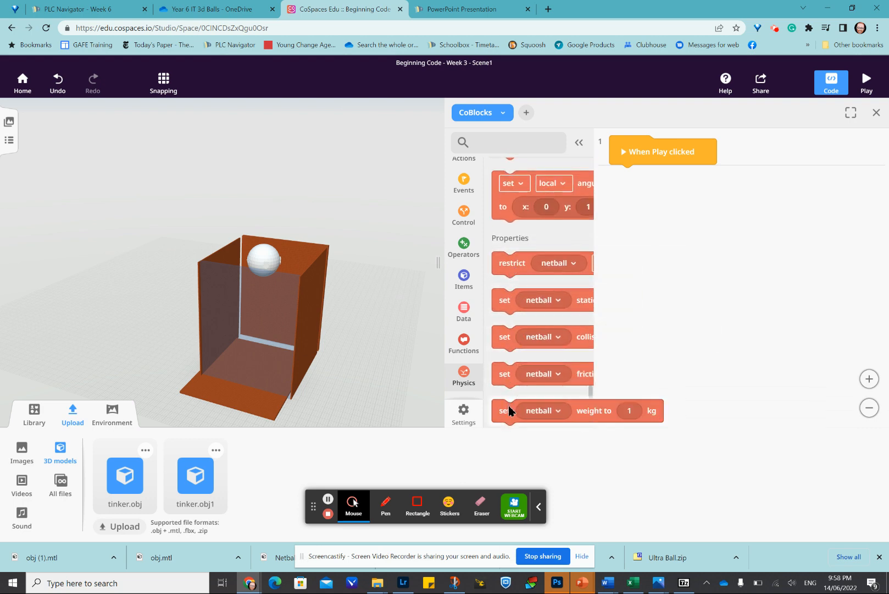
pyautogui.scroll(-2, 509, 407)
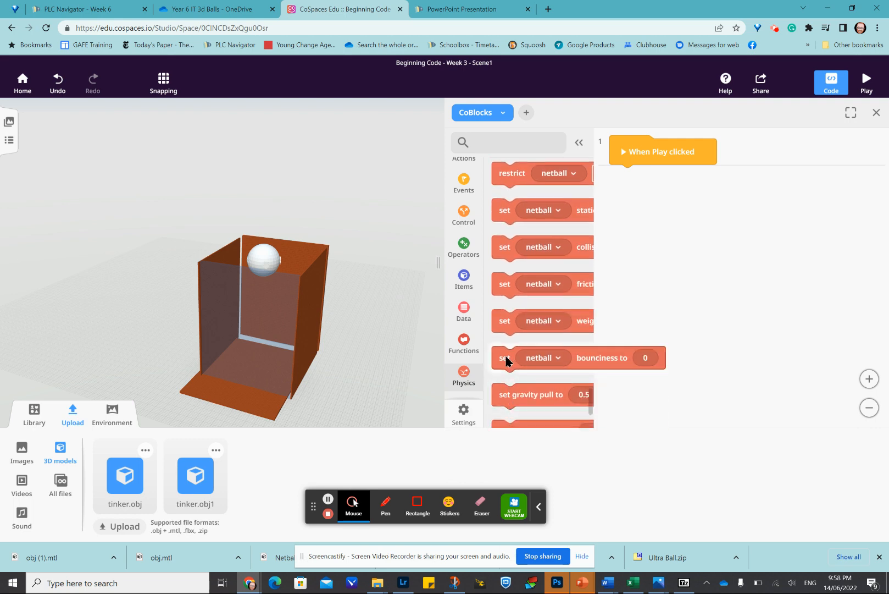
pyautogui.scroll(-2, 507, 360)
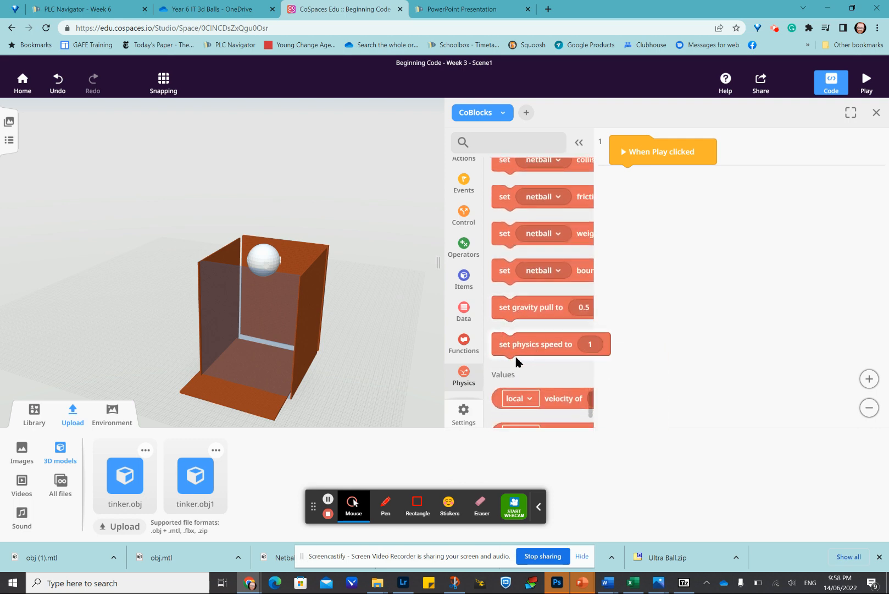
pyautogui.scroll(-2, 532, 385)
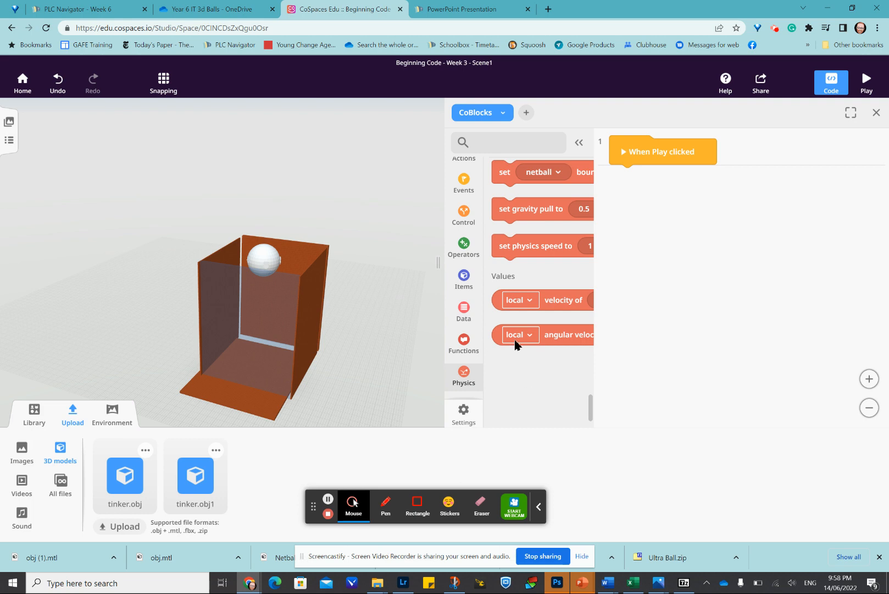
pyautogui.scroll(2, 520, 294)
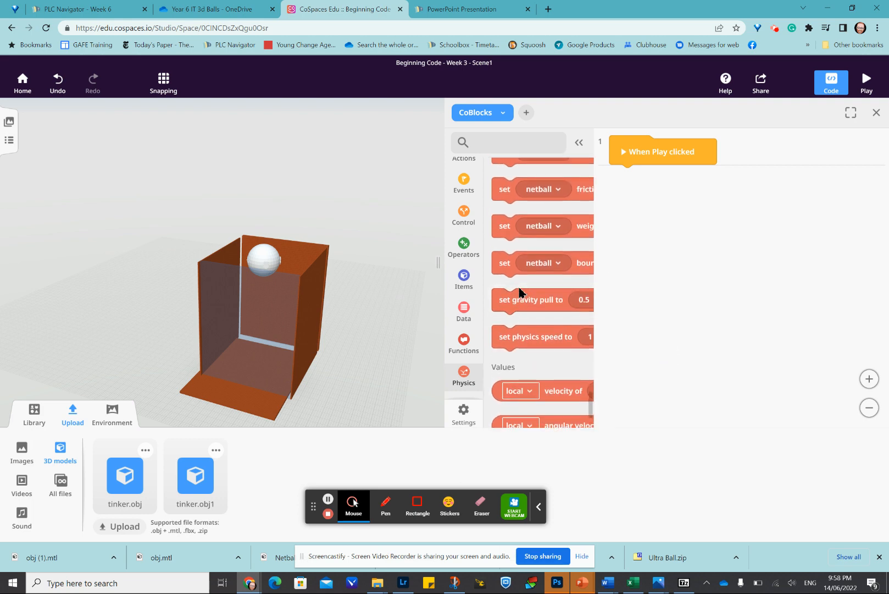
pyautogui.scroll(2, 519, 292)
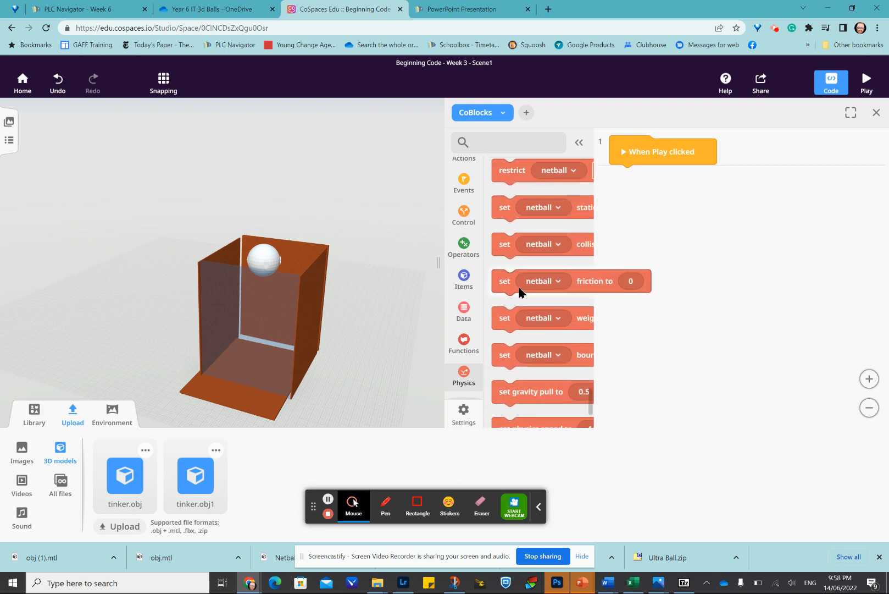
pyautogui.scroll(2, 519, 258)
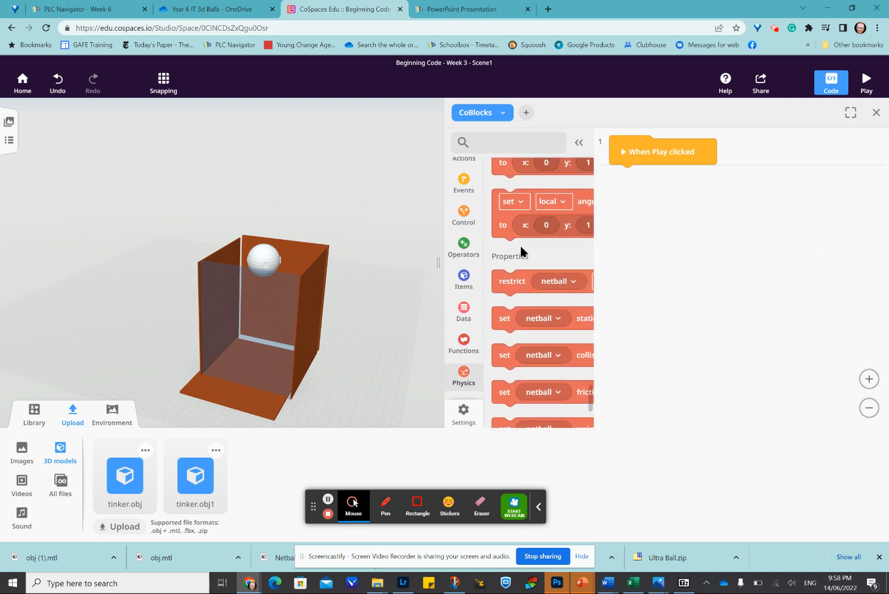
pyautogui.scroll(-2, 521, 251)
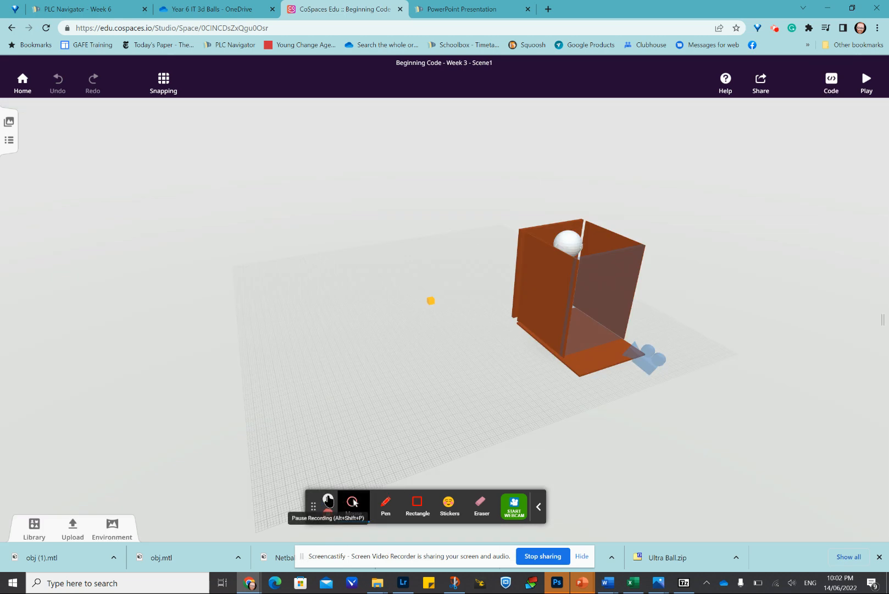
# Step: Review the physics settings of the box's side brick wall, including its Set static option
pyautogui.click(328, 499)
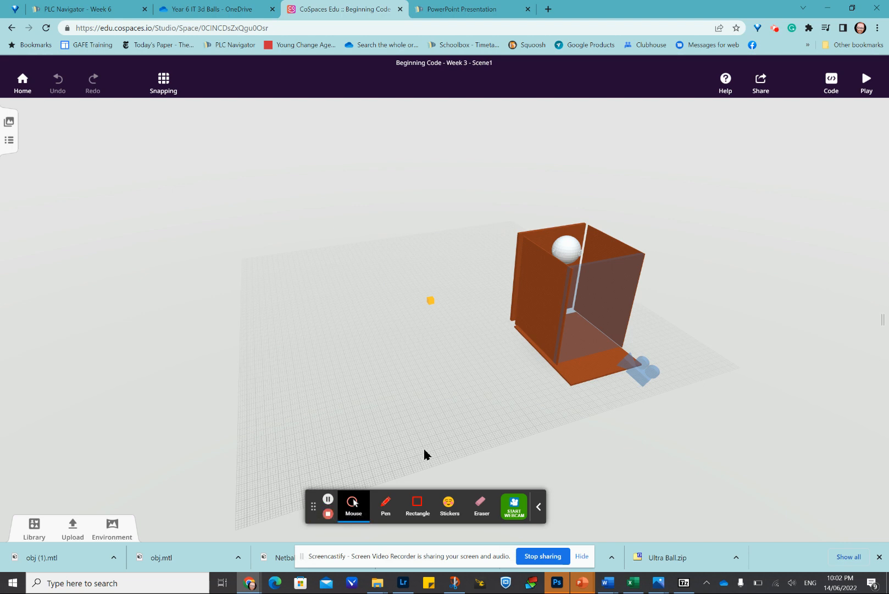
pyautogui.click(545, 311)
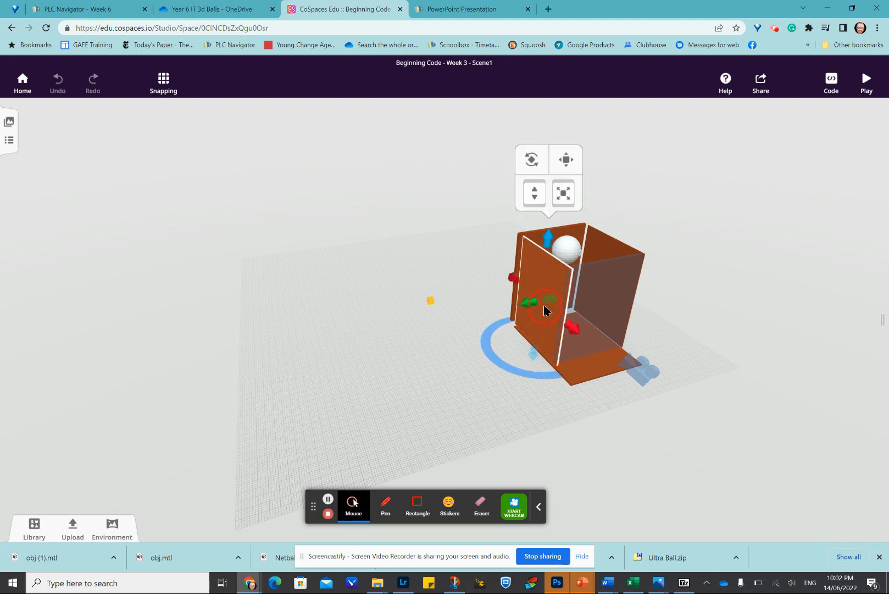
pyautogui.rightClick(544, 310)
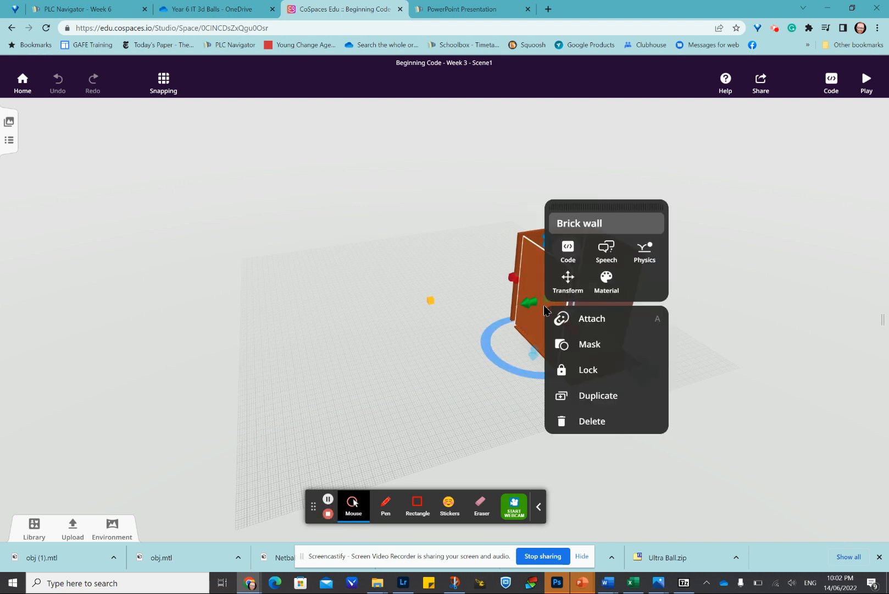
pyautogui.click(638, 255)
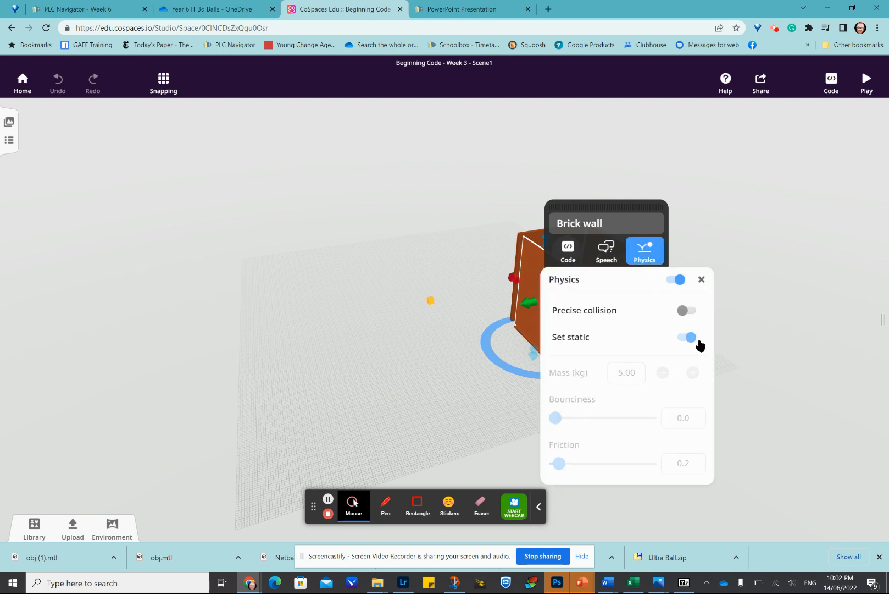
pyautogui.click(702, 279)
pyautogui.click(743, 316)
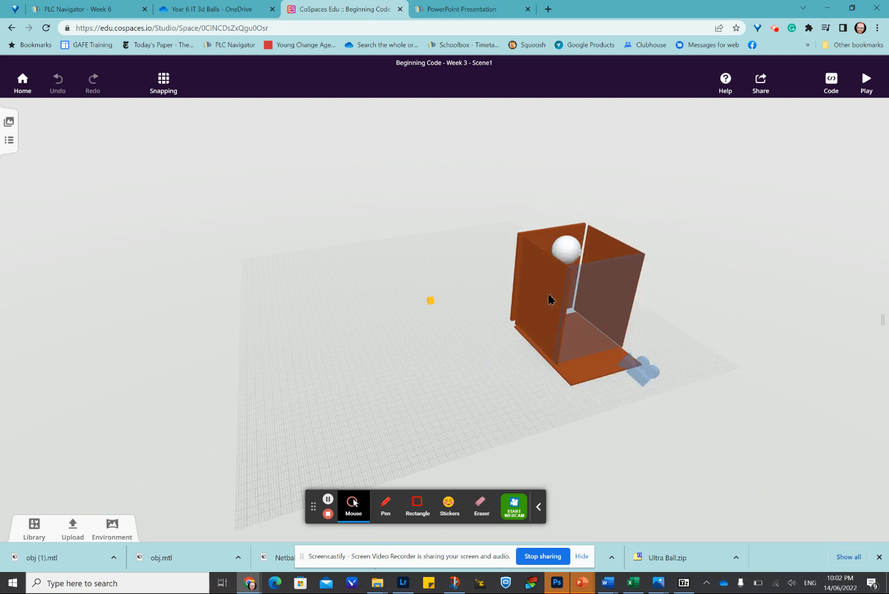
# Step: Select the box's side walls, see-through front, back wall and floor one after another to check each piece
pyautogui.click(541, 300)
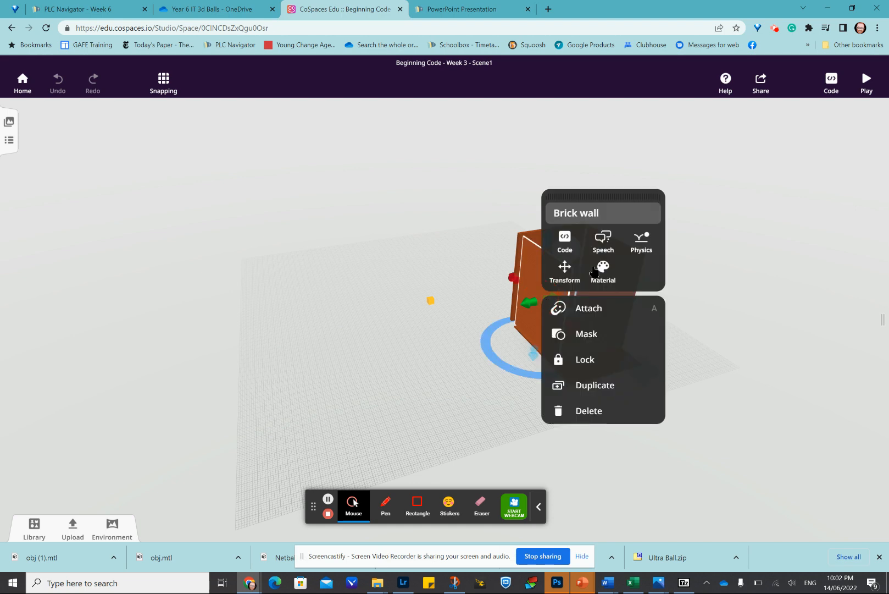
pyautogui.click(709, 293)
pyautogui.click(605, 252)
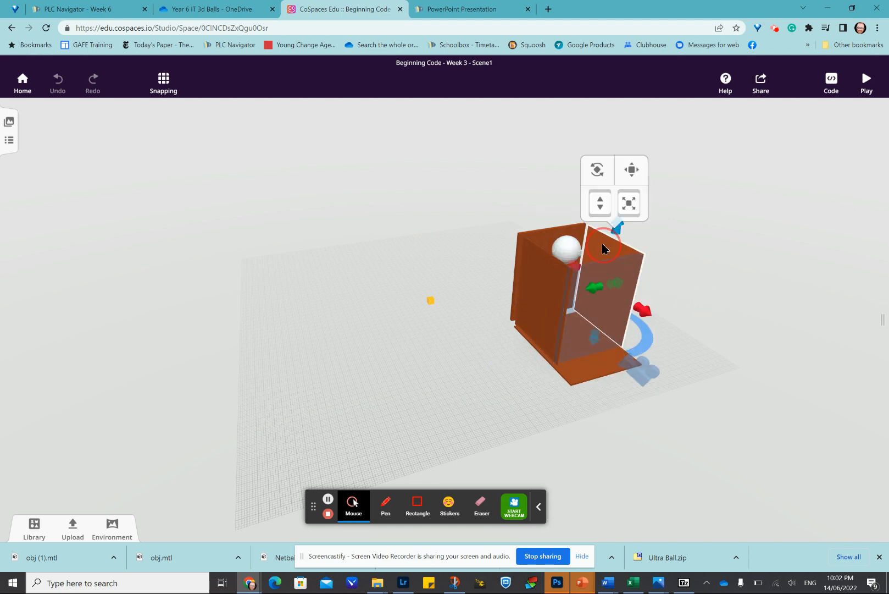
pyautogui.click(721, 281)
pyautogui.click(607, 324)
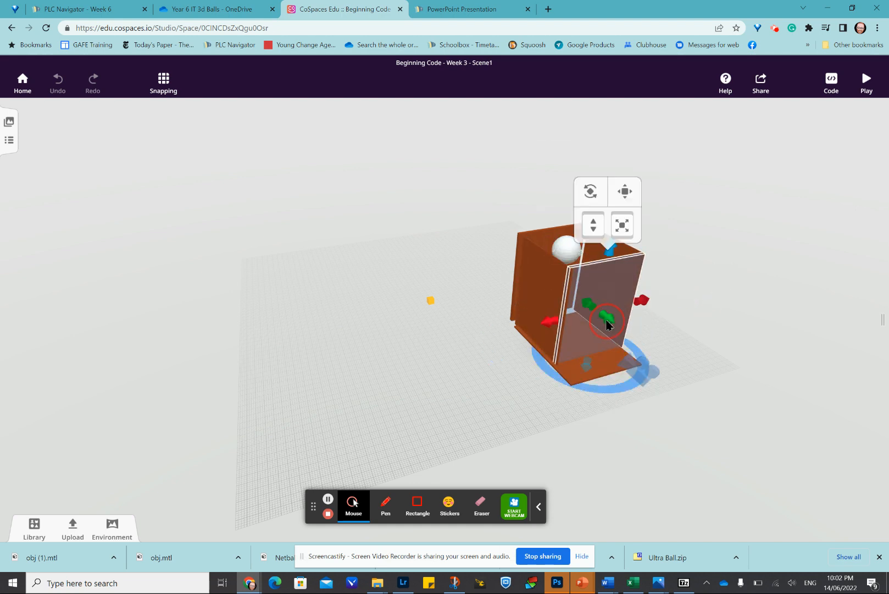
pyautogui.click(716, 323)
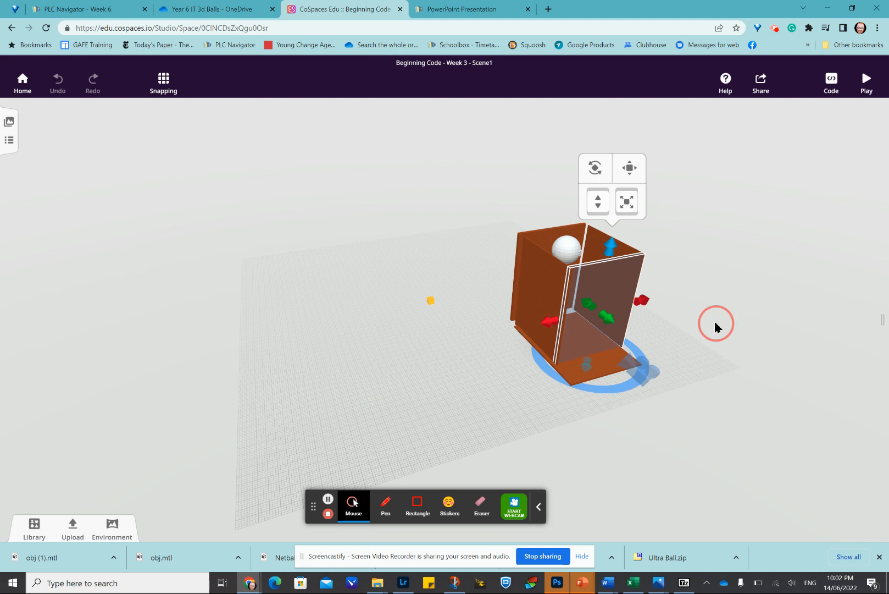
pyautogui.click(536, 241)
pyautogui.click(731, 428)
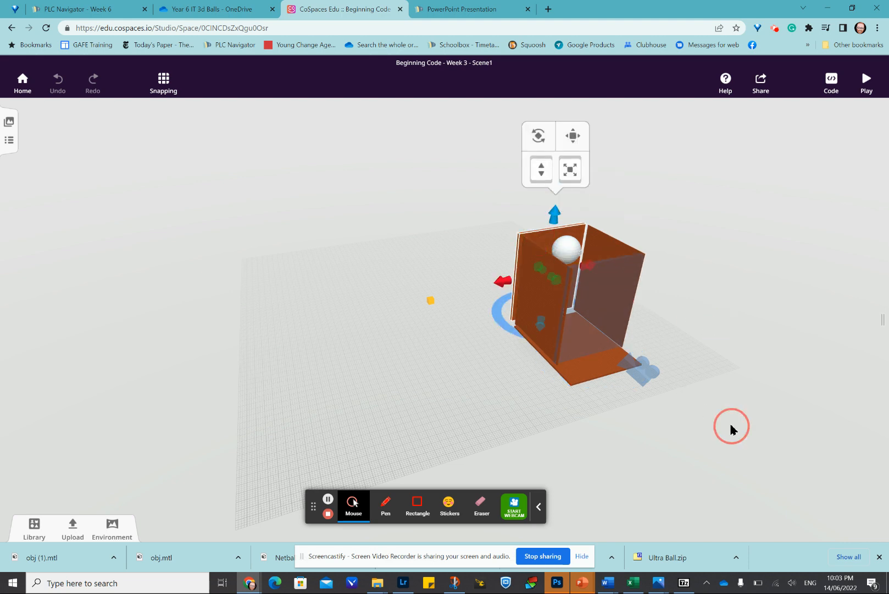
pyautogui.click(599, 373)
pyautogui.click(690, 376)
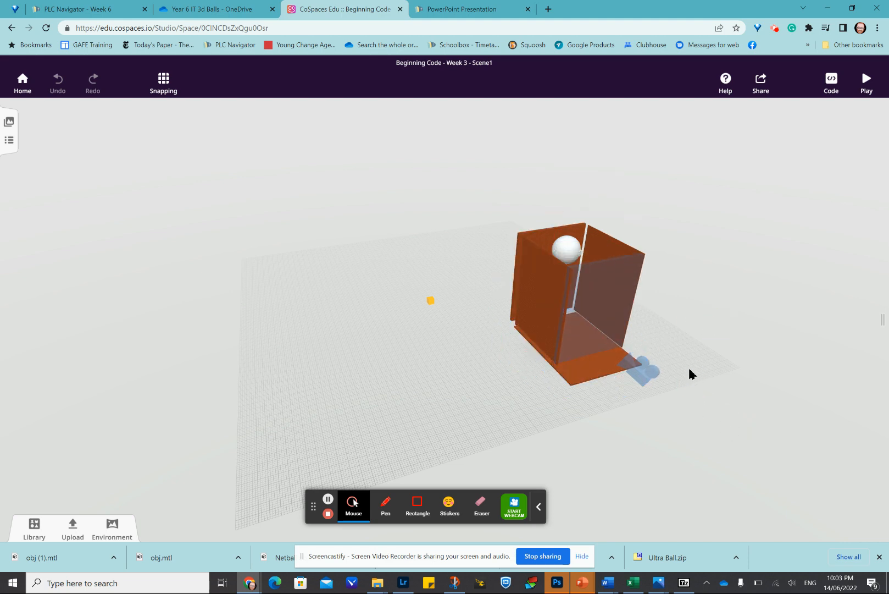
# Step: Play the scene to test how the netball drops inside the brick box, and return to the editor
pyautogui.moveTo(690, 363); pyautogui.dragTo(638, 383)
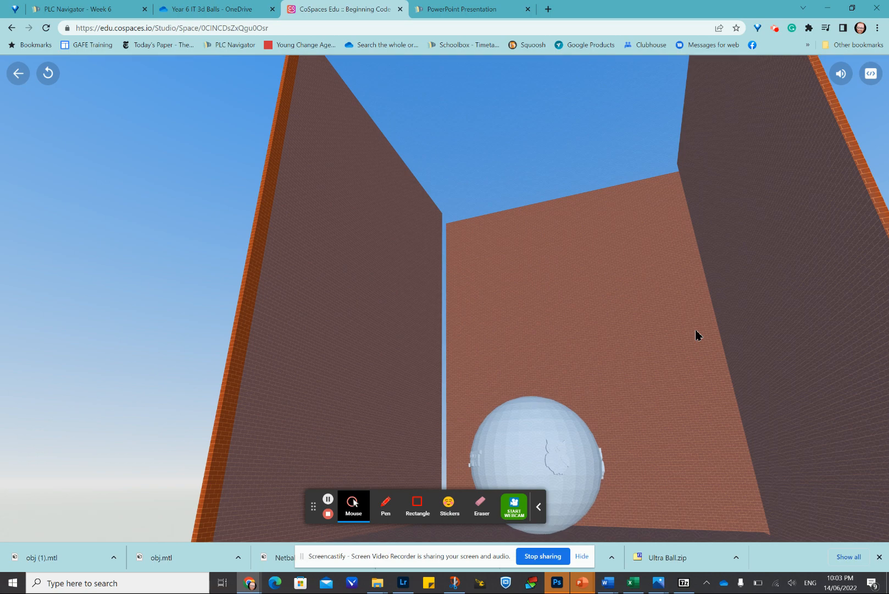
pyautogui.click(21, 85)
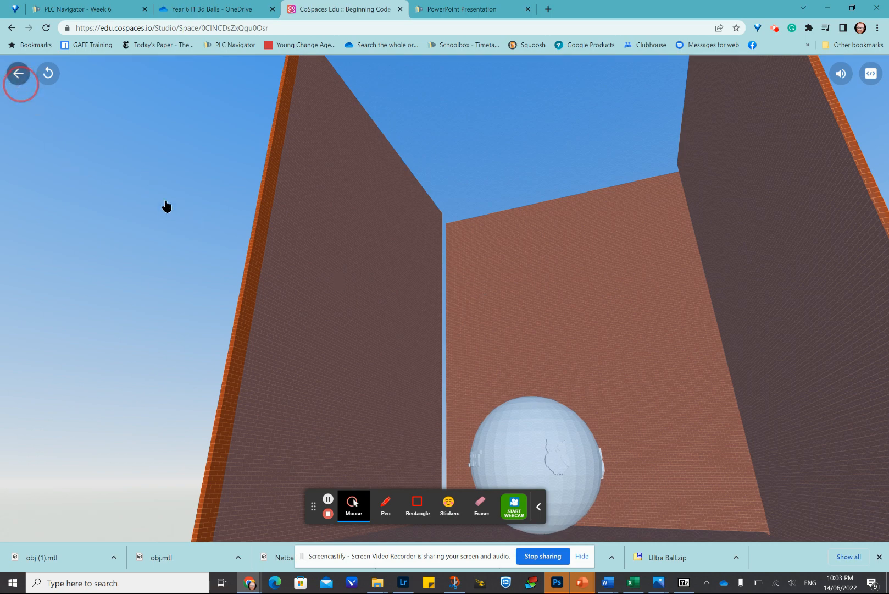
pyautogui.click(166, 203)
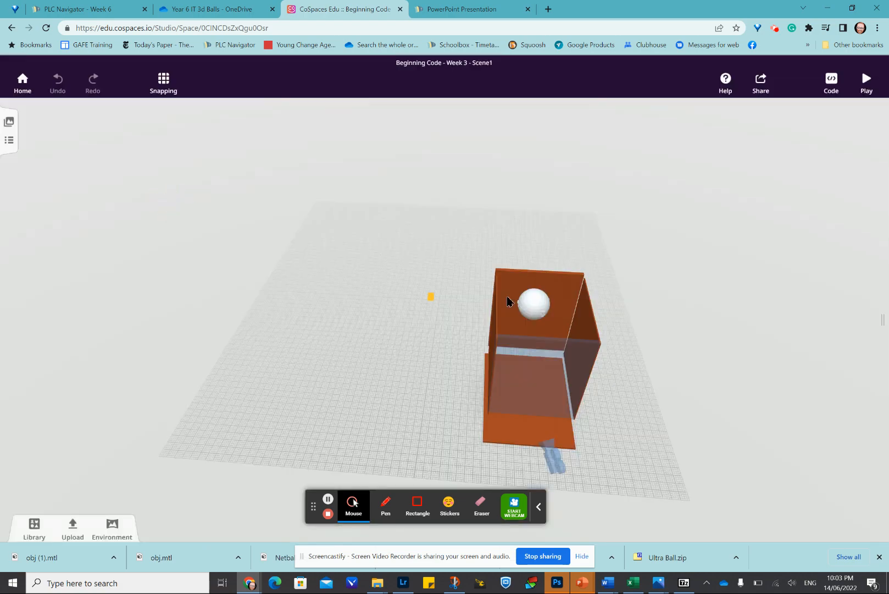
# Step: Turn on Set static in the netball's physics settings
pyautogui.click(526, 301)
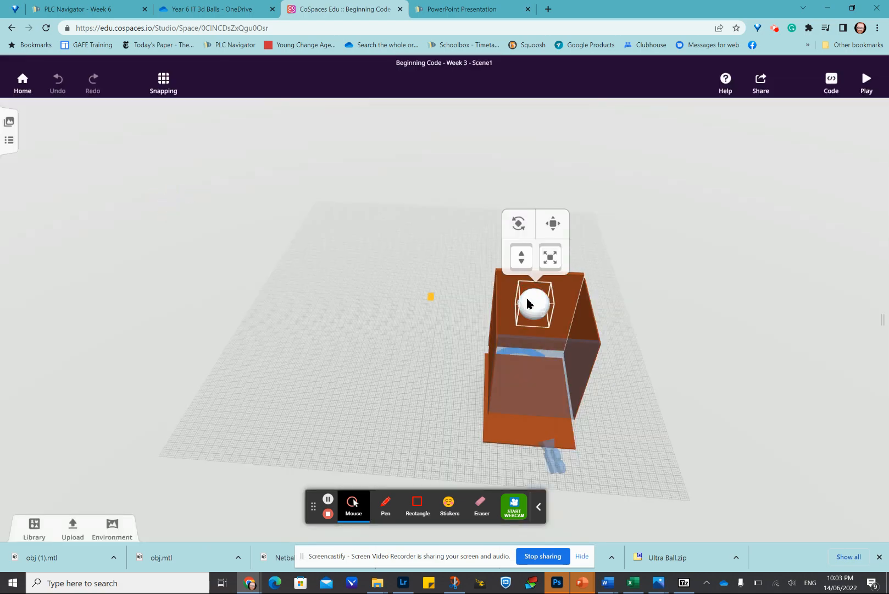
pyautogui.rightClick(526, 301)
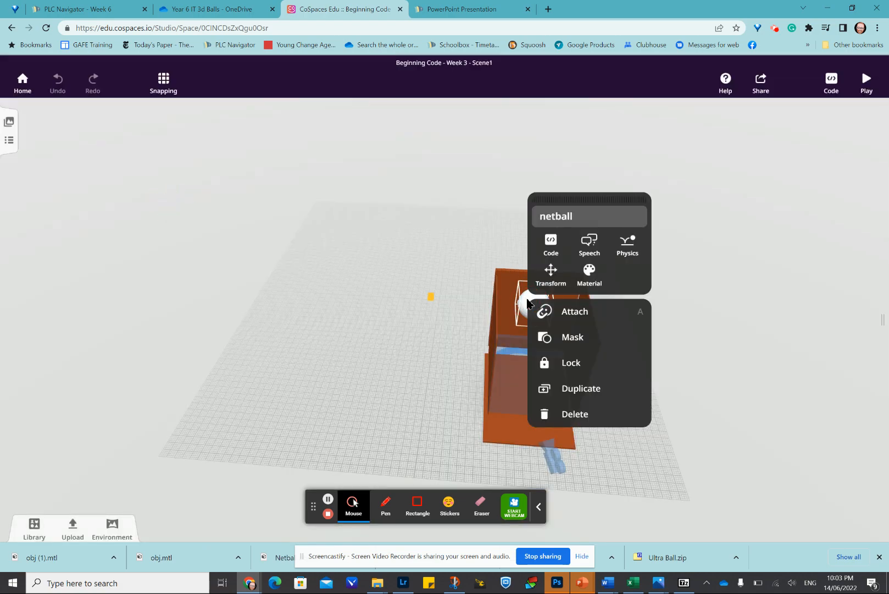
pyautogui.click(628, 246)
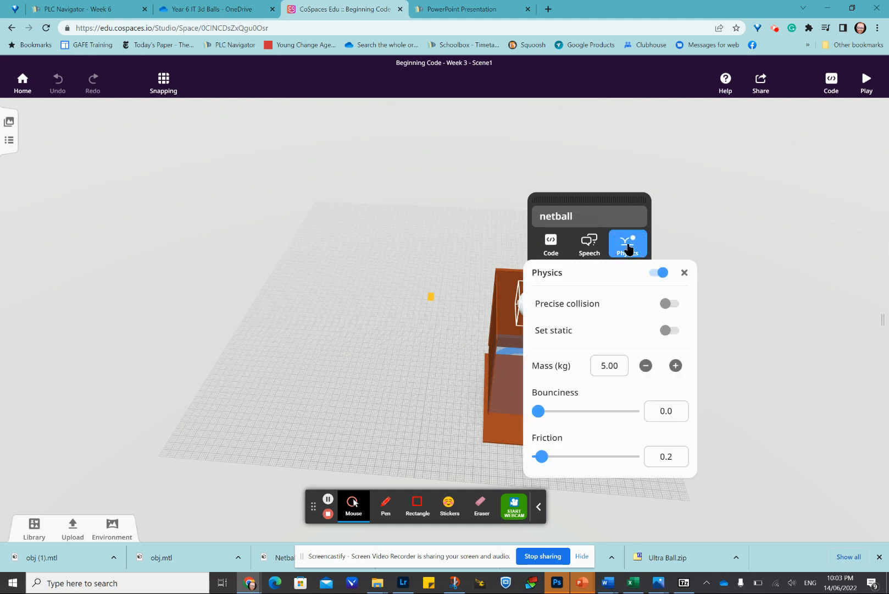
pyautogui.click(669, 330)
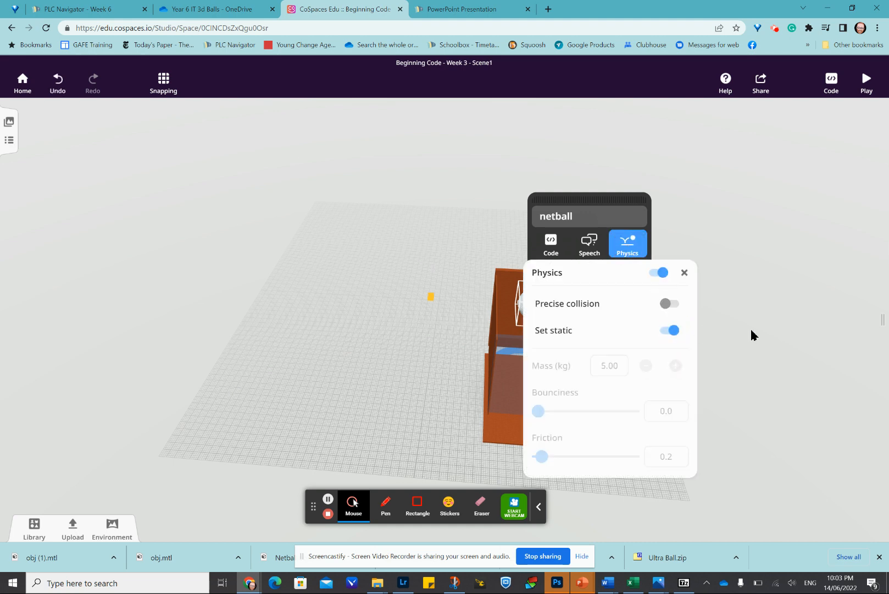
pyautogui.click(684, 273)
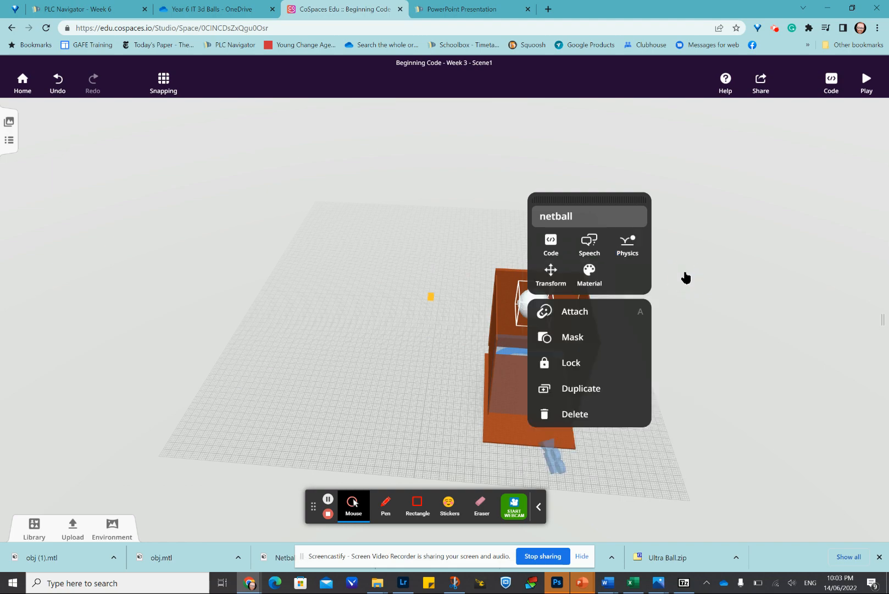
# Step: Play the scene to test the netball with static physics, and return to the editor
pyautogui.click(866, 80)
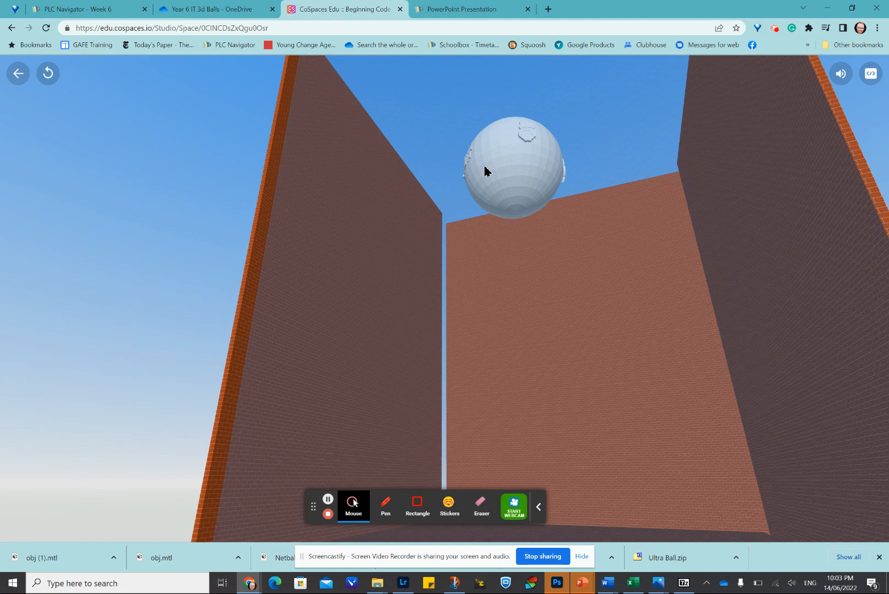
pyautogui.click(18, 74)
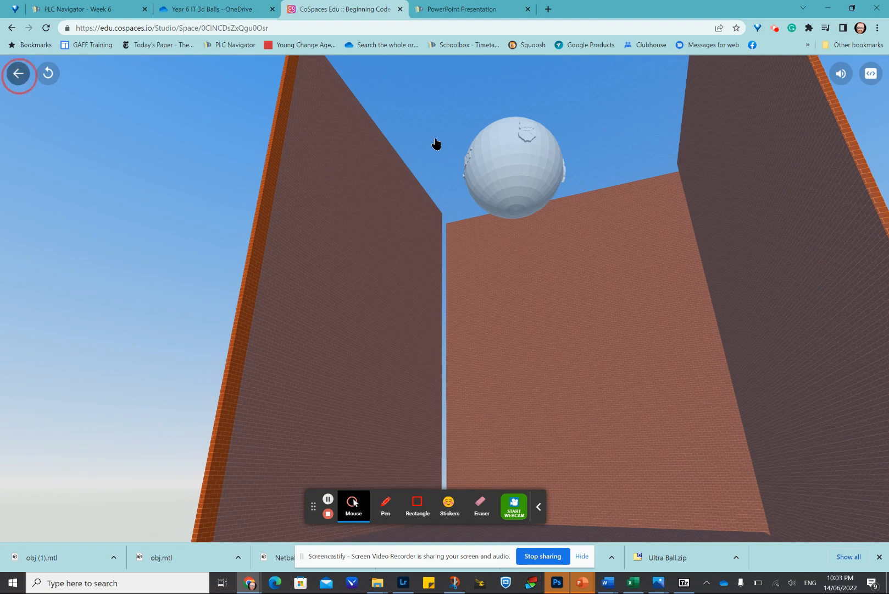
pyautogui.click(12, 72)
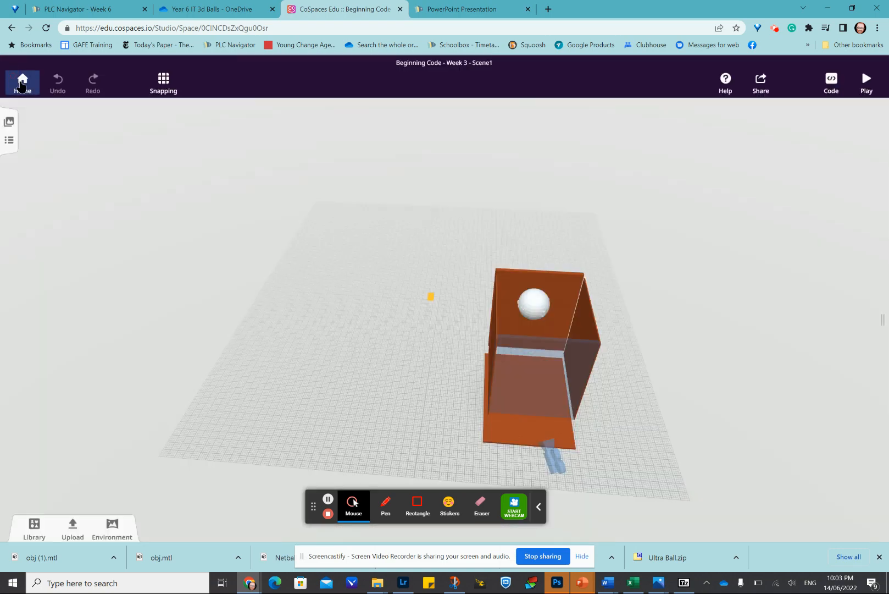
# Step: Turn off Set static and set the bounciness to 0.5 in the netball's physics settings
pyautogui.click(533, 302)
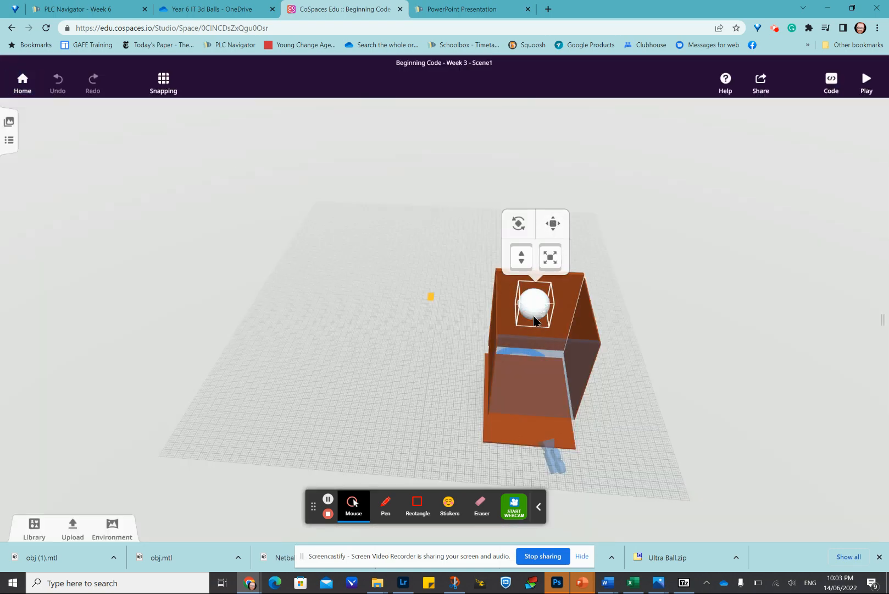
pyautogui.rightClick(534, 320)
pyautogui.click(634, 261)
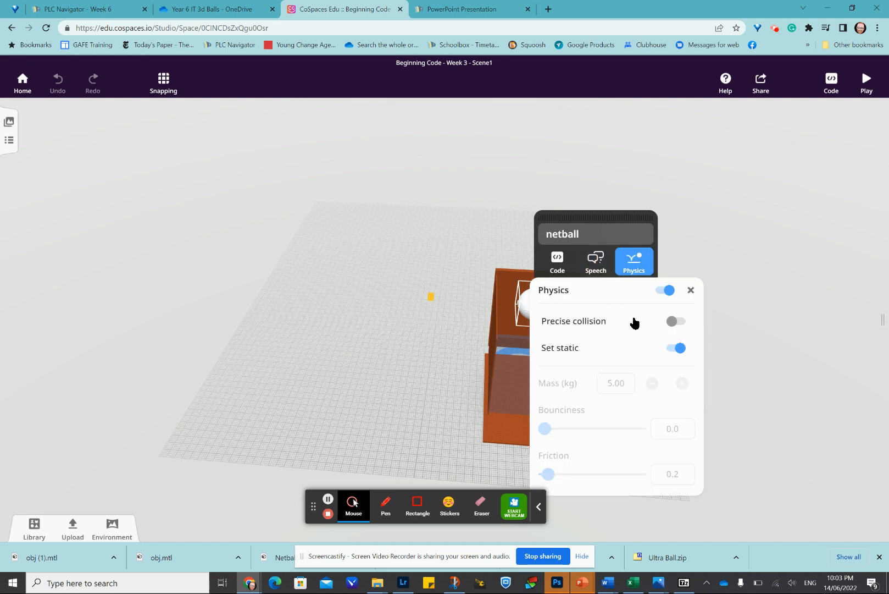
pyautogui.click(677, 348)
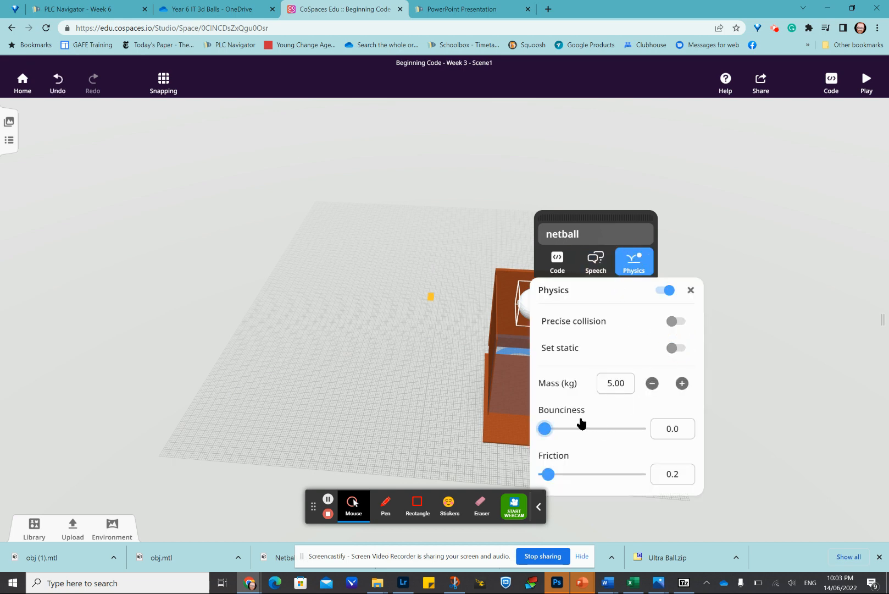
pyautogui.moveTo(546, 427); pyautogui.dragTo(592, 428)
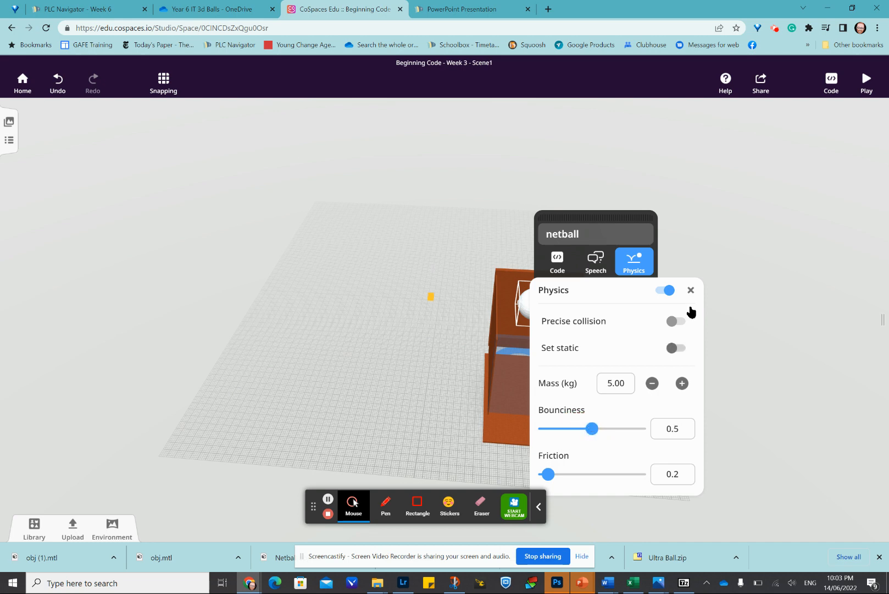
pyautogui.click(691, 290)
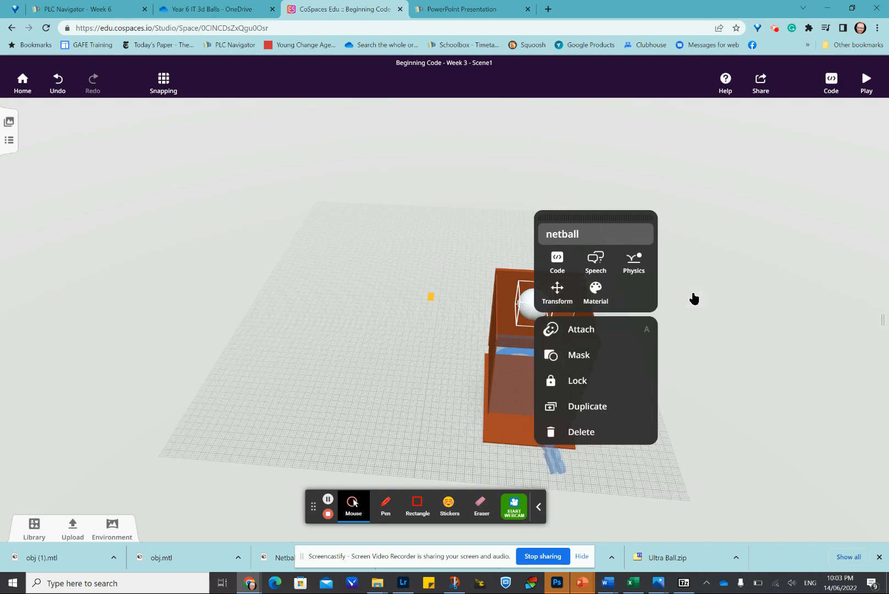
# Step: Play the scene to test how the netball bounces at 0.5 bounciness, and return to the editor
pyautogui.click(866, 82)
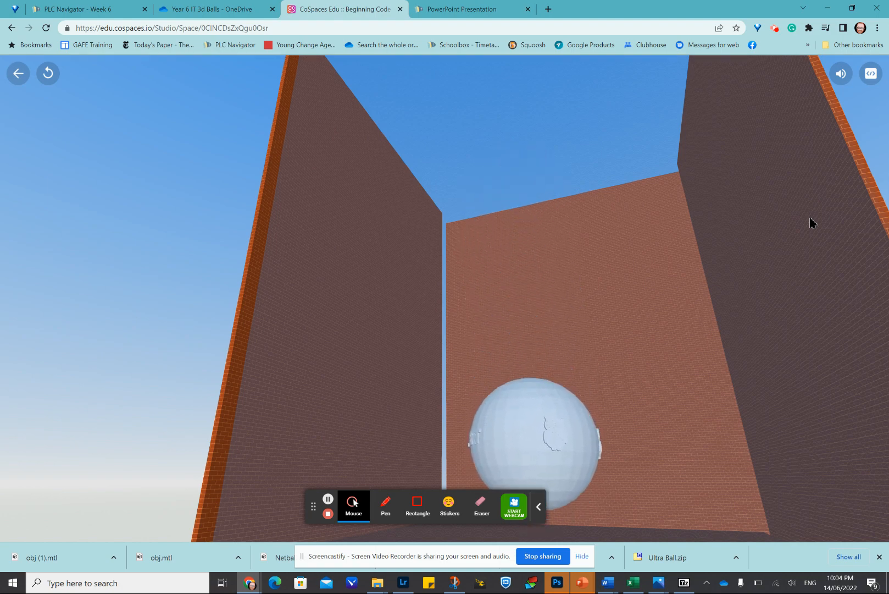
pyautogui.click(16, 76)
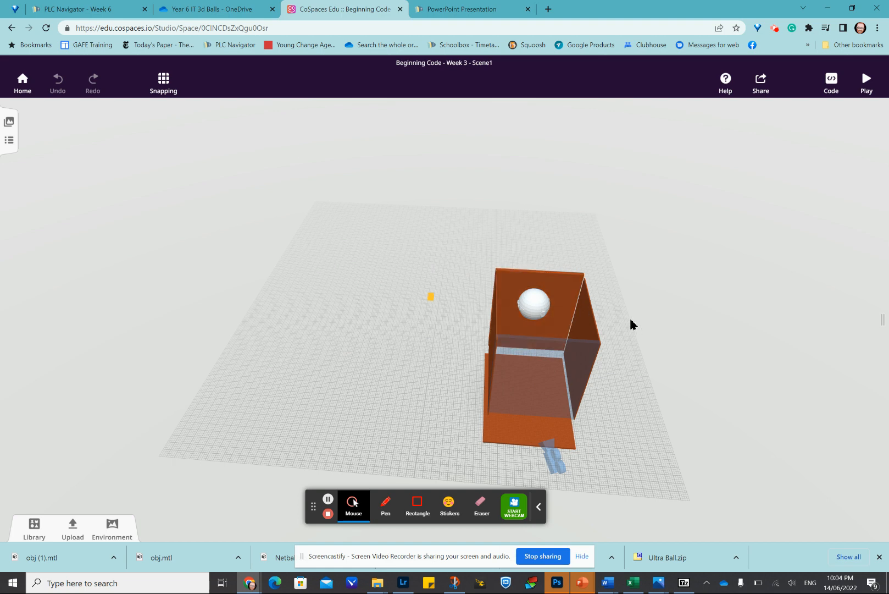
# Step: Raise the netball's bounciness to 1.0 in its physics settings
pyautogui.click(534, 295)
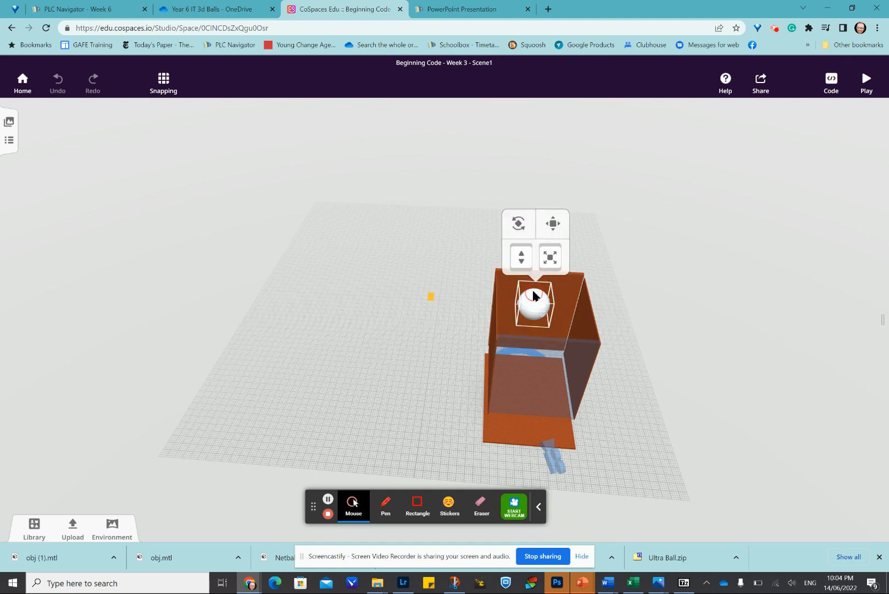
pyautogui.rightClick(533, 297)
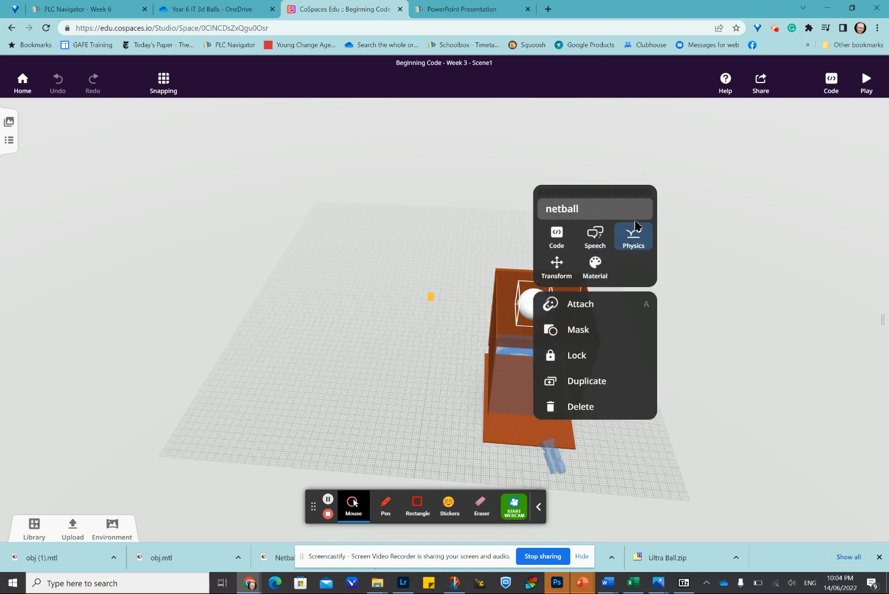
pyautogui.click(634, 237)
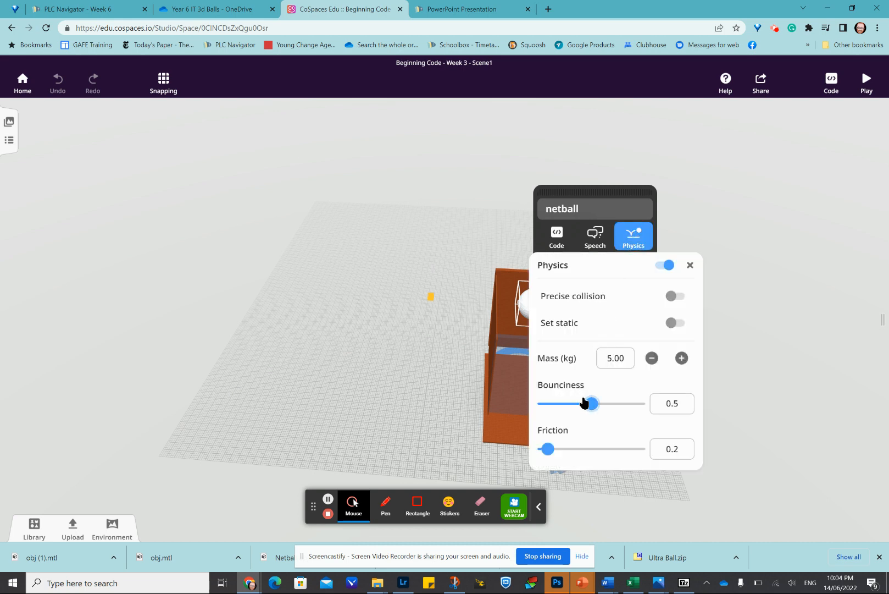
pyautogui.moveTo(592, 403); pyautogui.dragTo(671, 412)
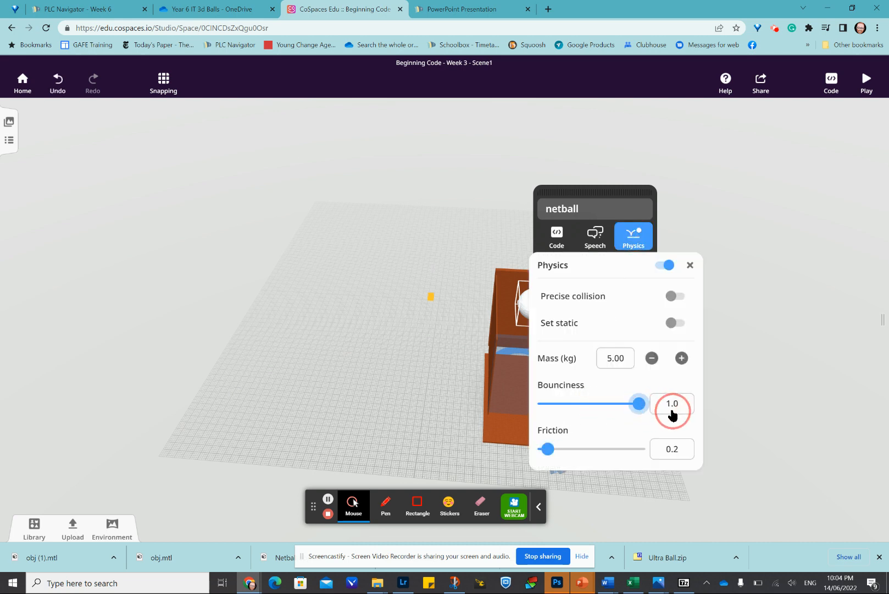
pyautogui.click(691, 266)
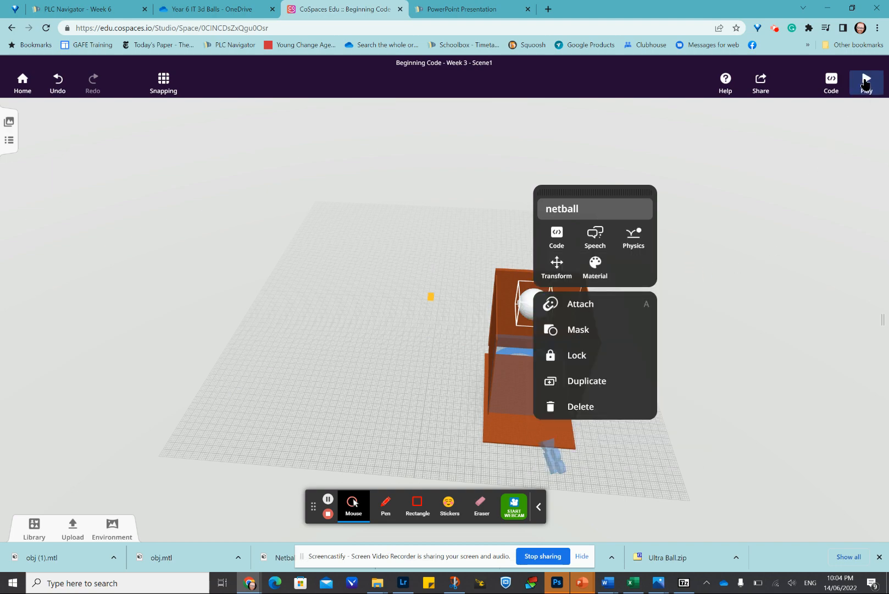
# Step: Play the scene to test the netball with full bounciness, and return to the editor
pyautogui.click(866, 82)
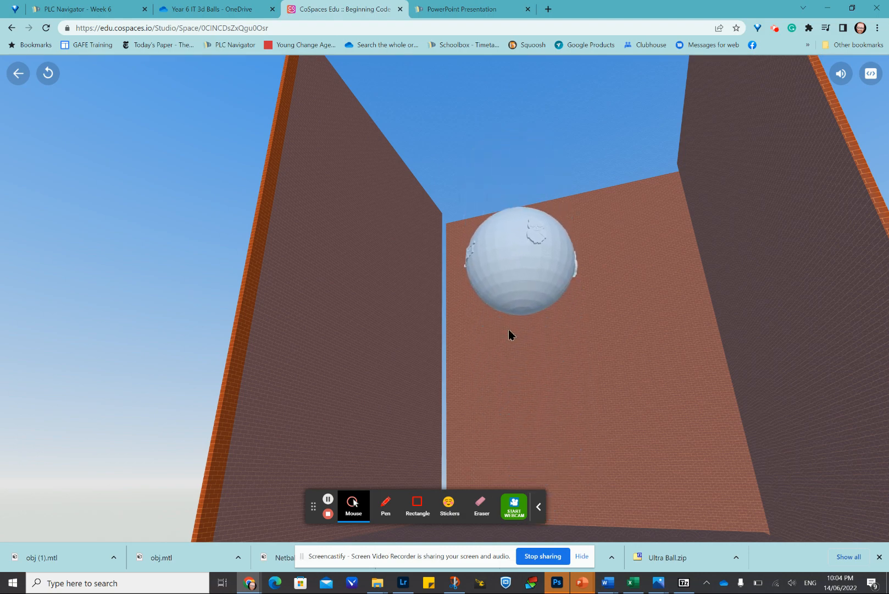
pyautogui.click(18, 73)
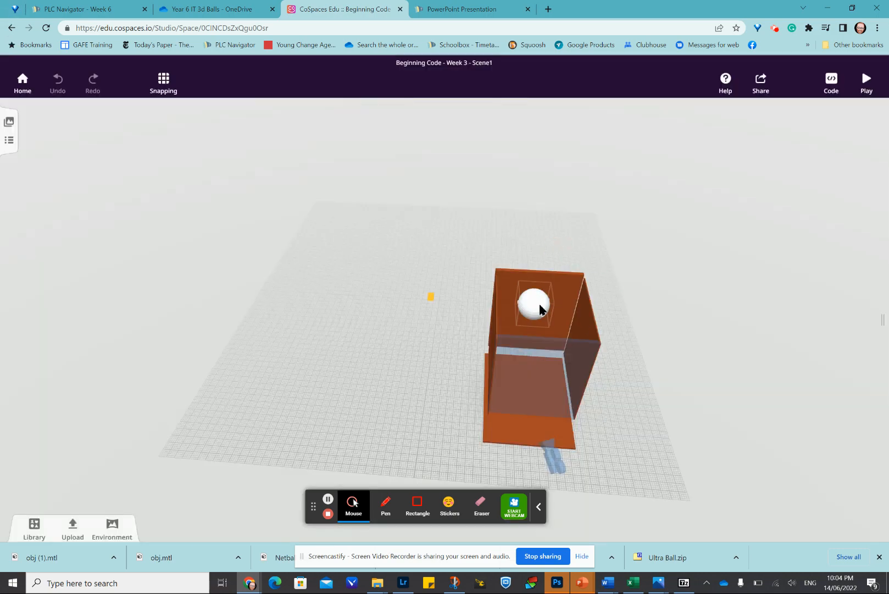
# Step: Turn on Precise collision in the netball's physics settings
pyautogui.click(539, 306)
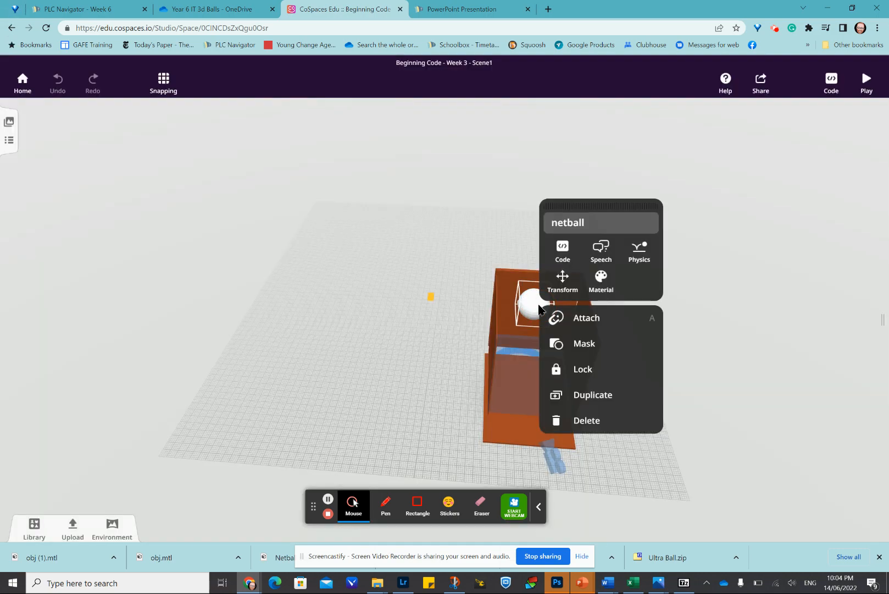
pyautogui.click(645, 255)
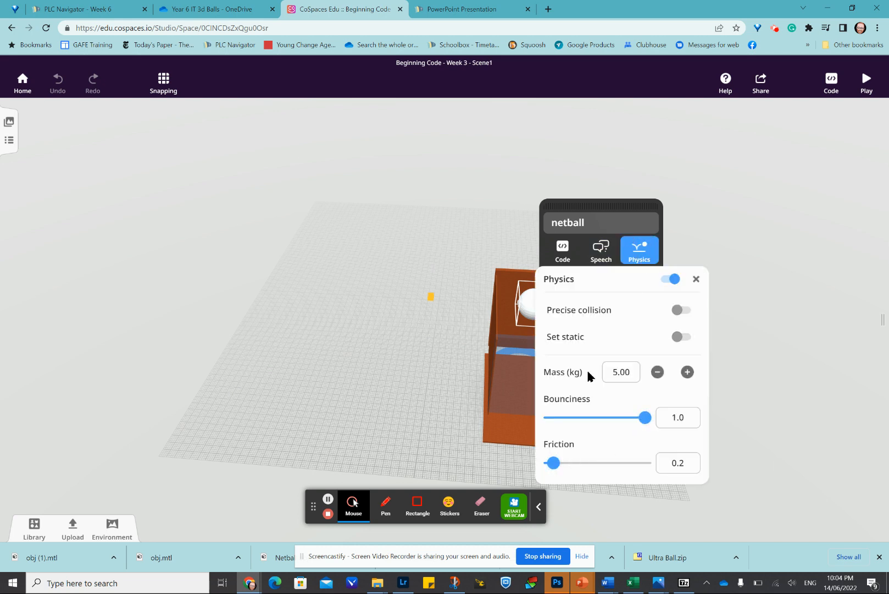
pyautogui.click(686, 311)
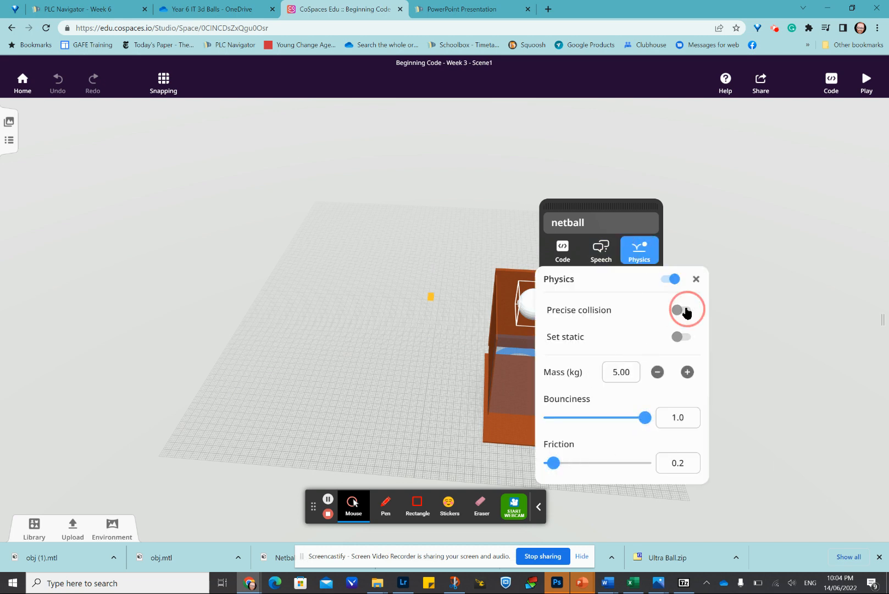
pyautogui.click(736, 406)
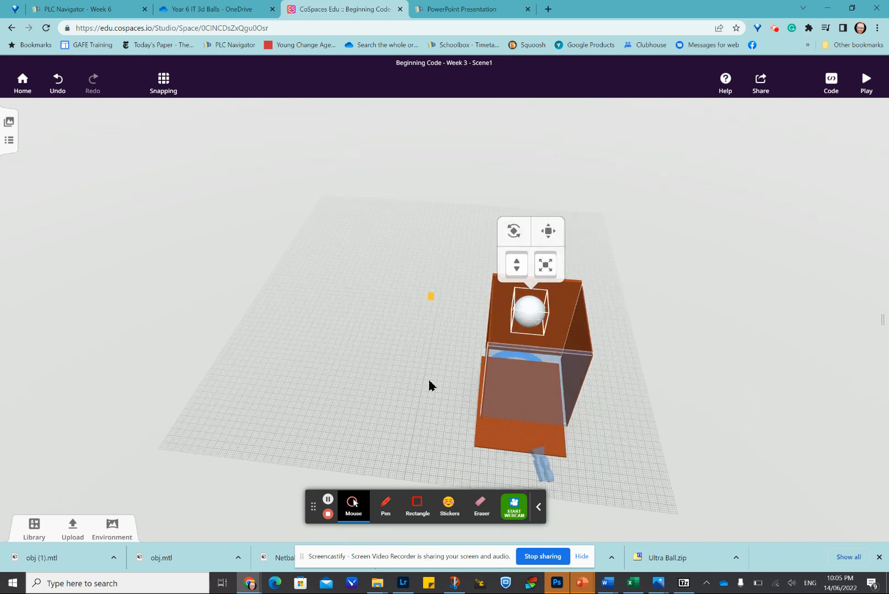
# Step: Place the uploaded tinker.obj model on the open grid beside the brick box, at about X 12.75 m and Y -13.25 m
pyautogui.click(73, 528)
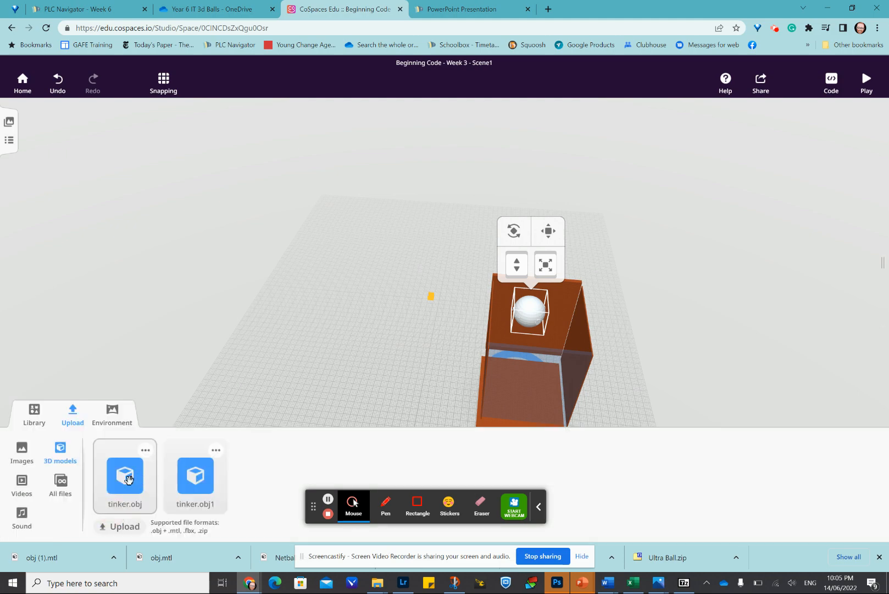
pyautogui.moveTo(128, 479); pyautogui.dragTo(359, 350)
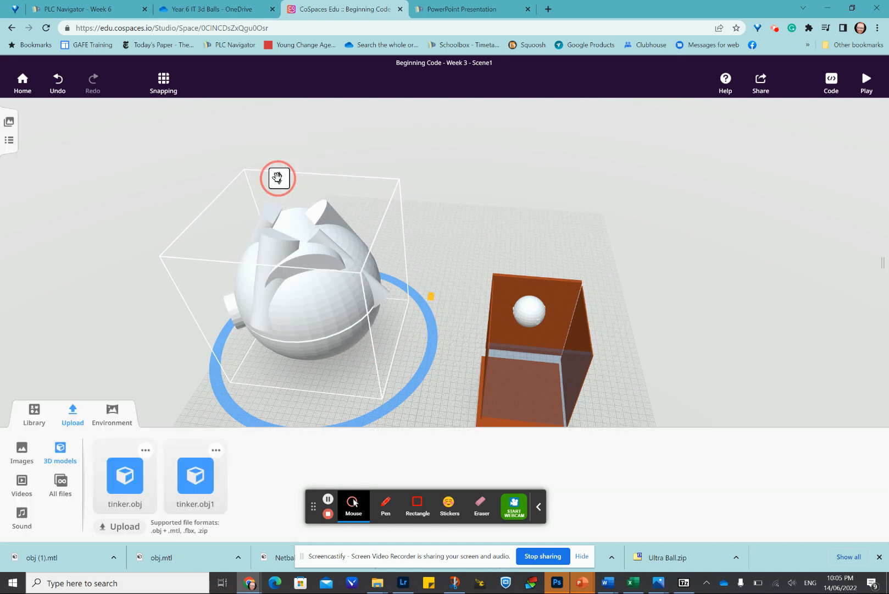
pyautogui.click(274, 150)
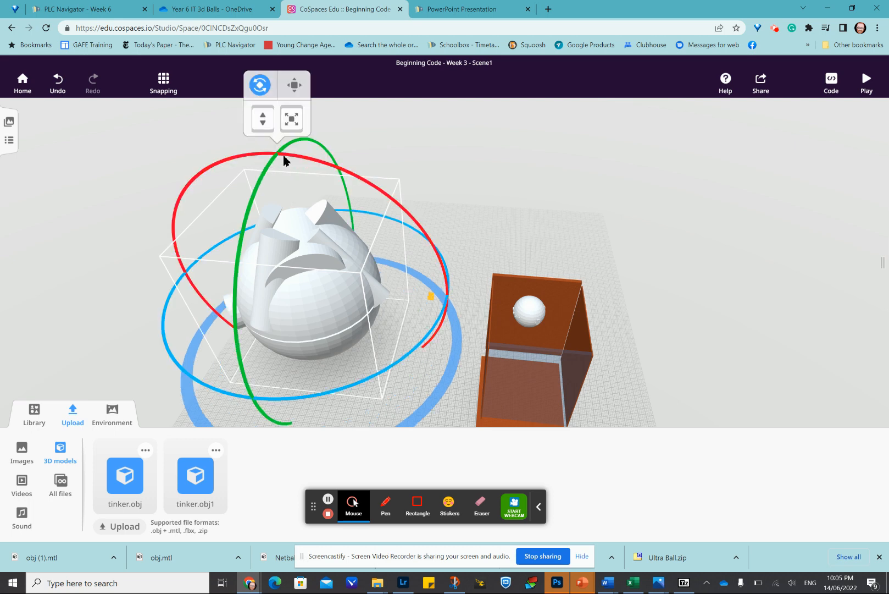
pyautogui.click(294, 89)
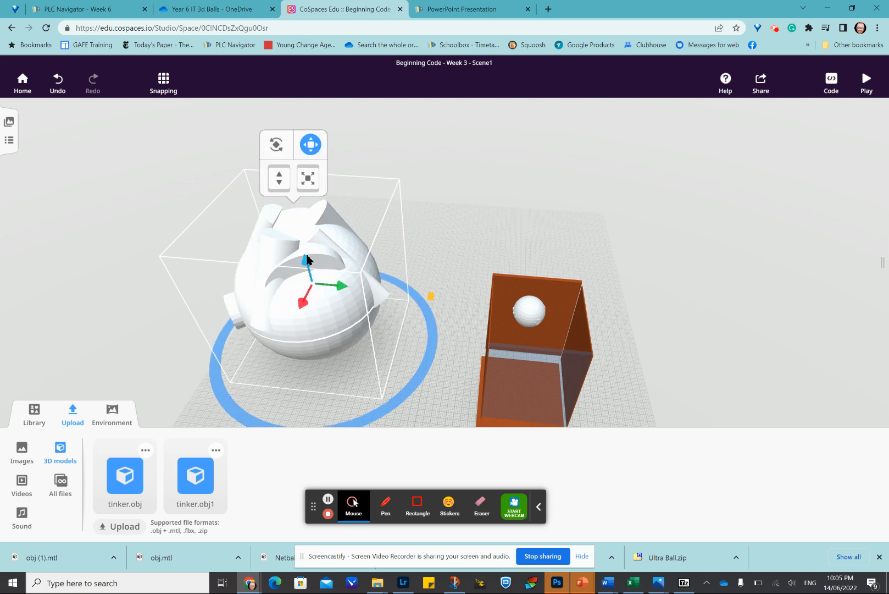
pyautogui.moveTo(307, 261); pyautogui.dragTo(323, 283)
pyautogui.moveTo(291, 180); pyautogui.dragTo(290, 177)
# Step: Set the tinker.obj model's scale factor to 0.1
pyautogui.click(289, 285)
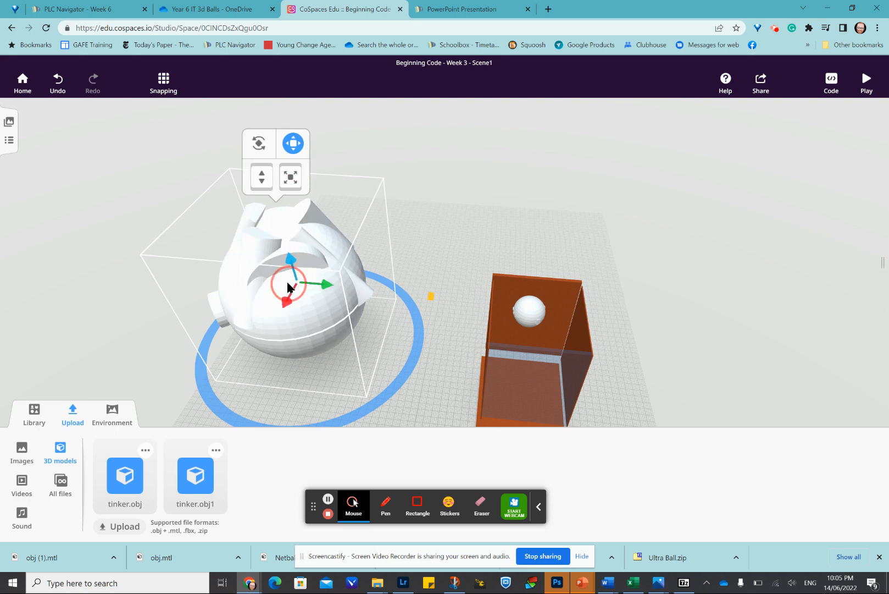
pyautogui.click(305, 262)
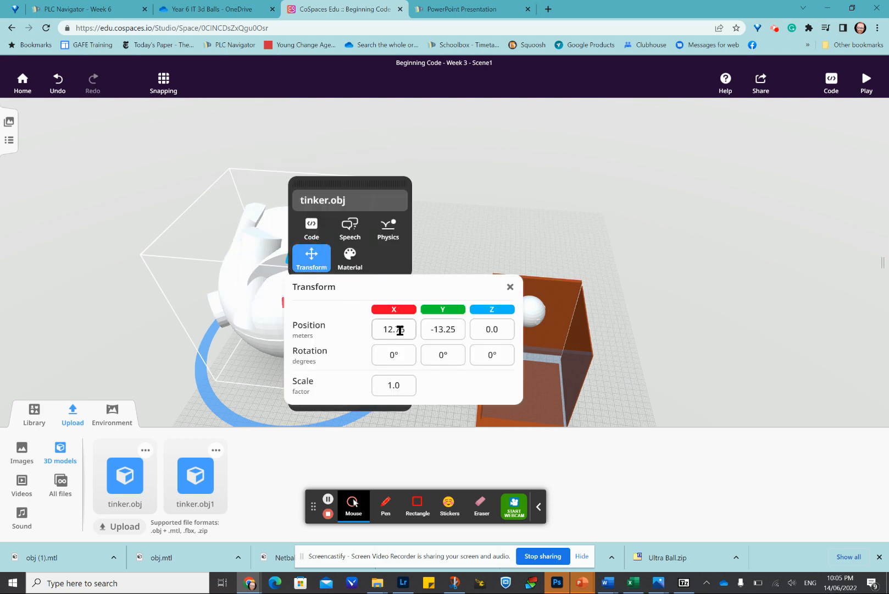
pyautogui.moveTo(406, 384); pyautogui.dragTo(362, 384)
pyautogui.click(401, 388)
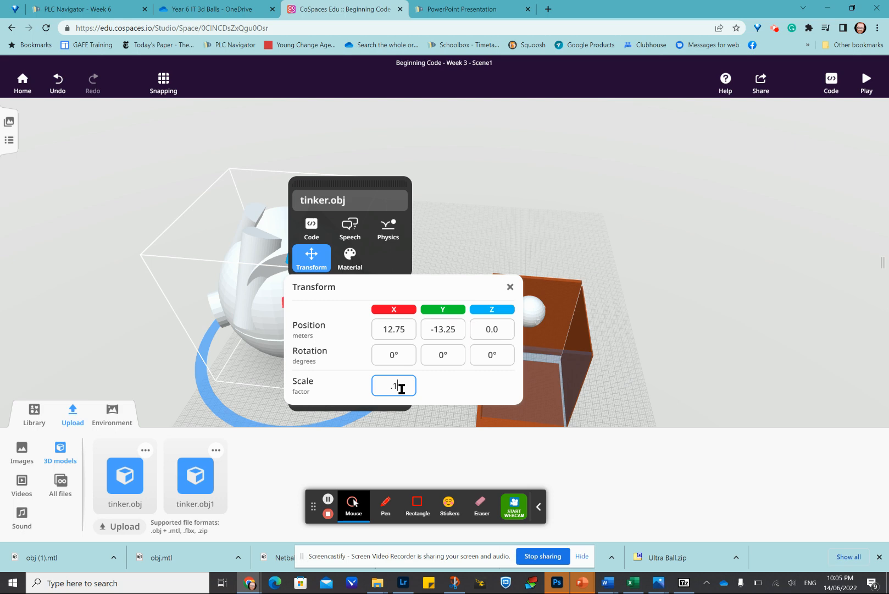
pyautogui.write('.1')
pyautogui.press('Return')
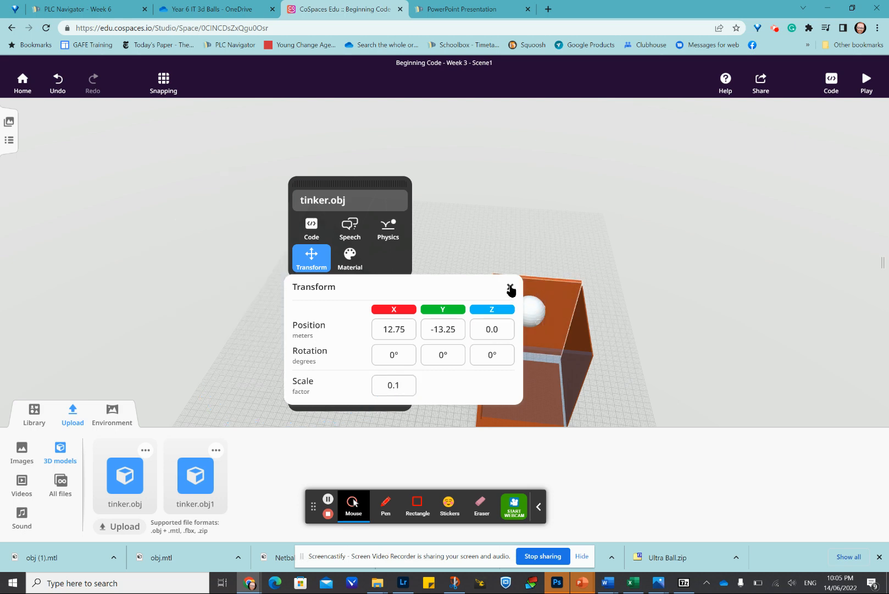
pyautogui.click(510, 286)
pyautogui.click(456, 220)
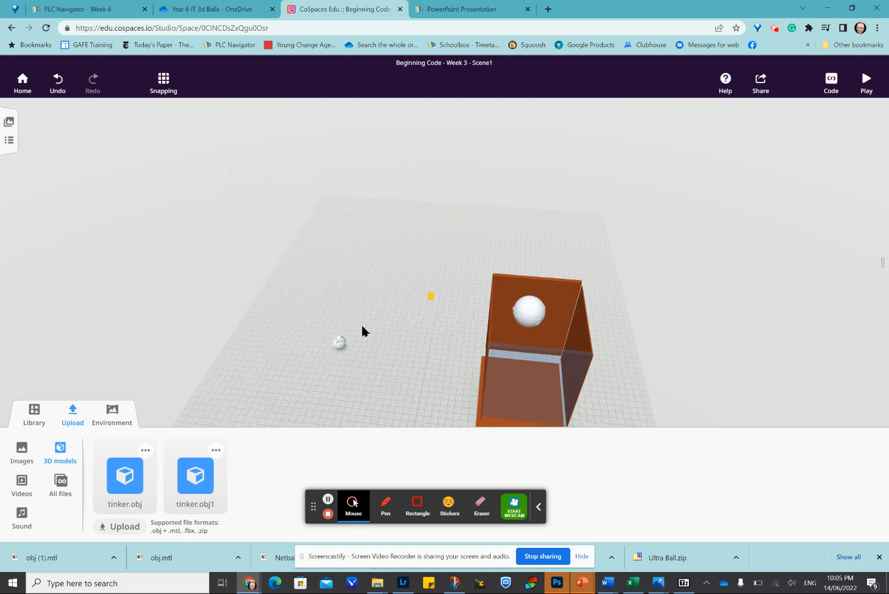
# Step: Move the tinker.obj ball into the brick box and raise it above the floor to just below the netball
pyautogui.moveTo(342, 347); pyautogui.dragTo(536, 387)
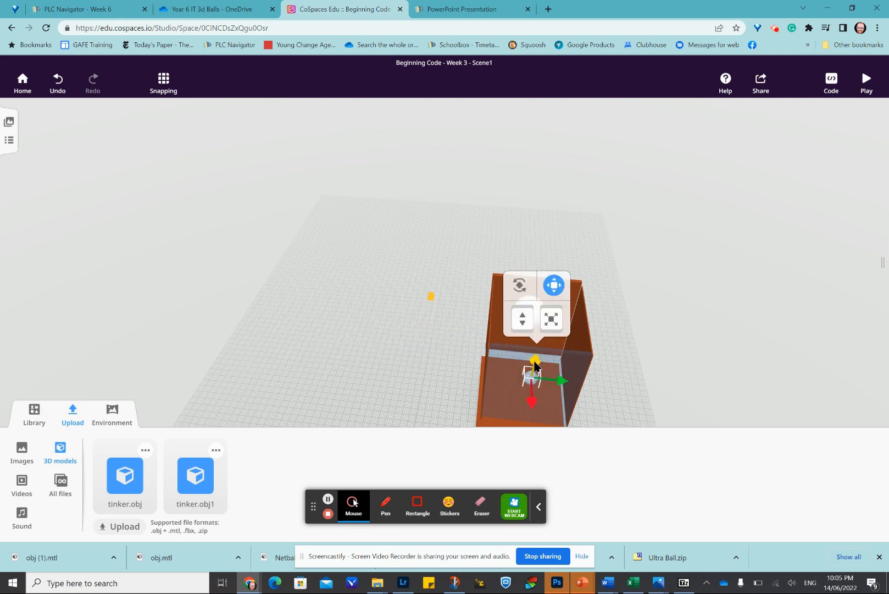
pyautogui.moveTo(539, 331); pyautogui.dragTo(544, 317)
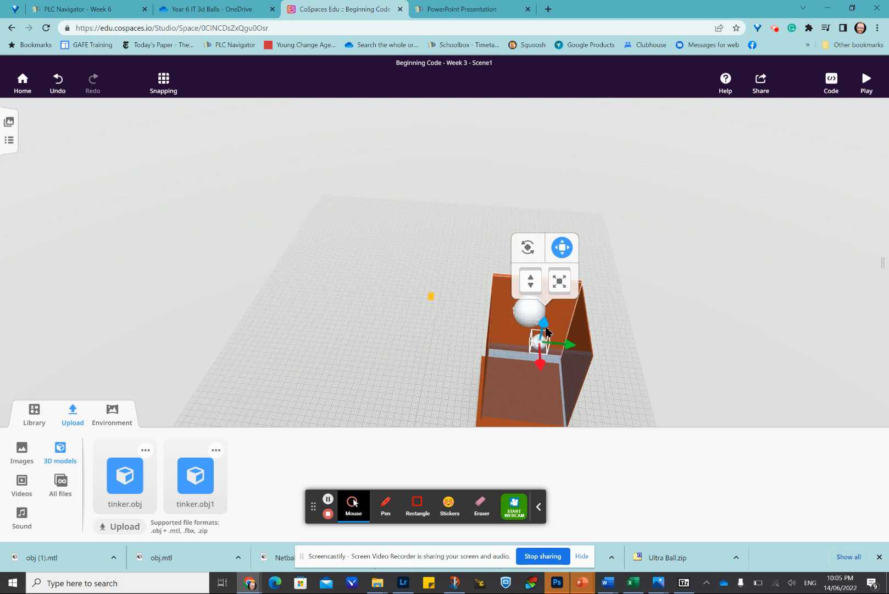
# Step: Enable Use in CoBlocks for the tinker.obj ball
pyautogui.rightClick(539, 342)
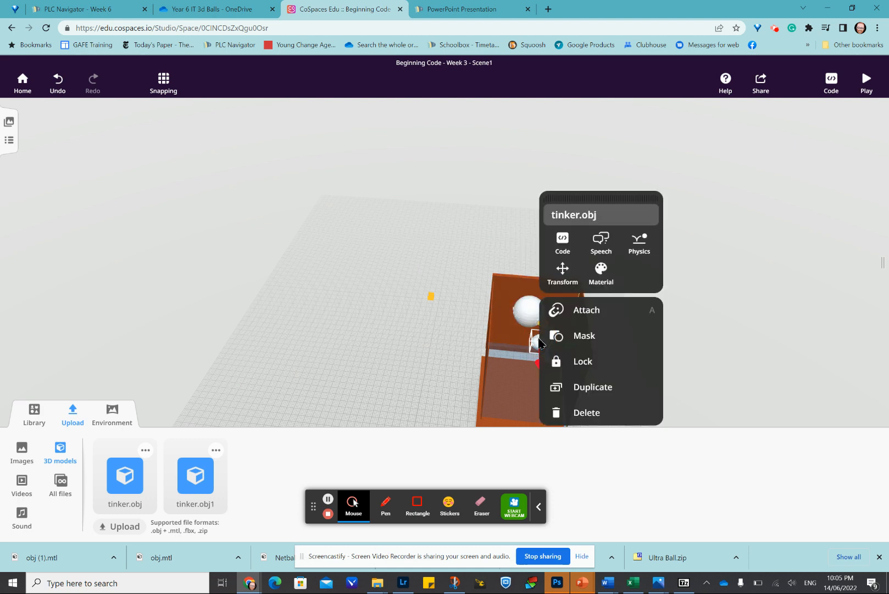
pyautogui.click(567, 248)
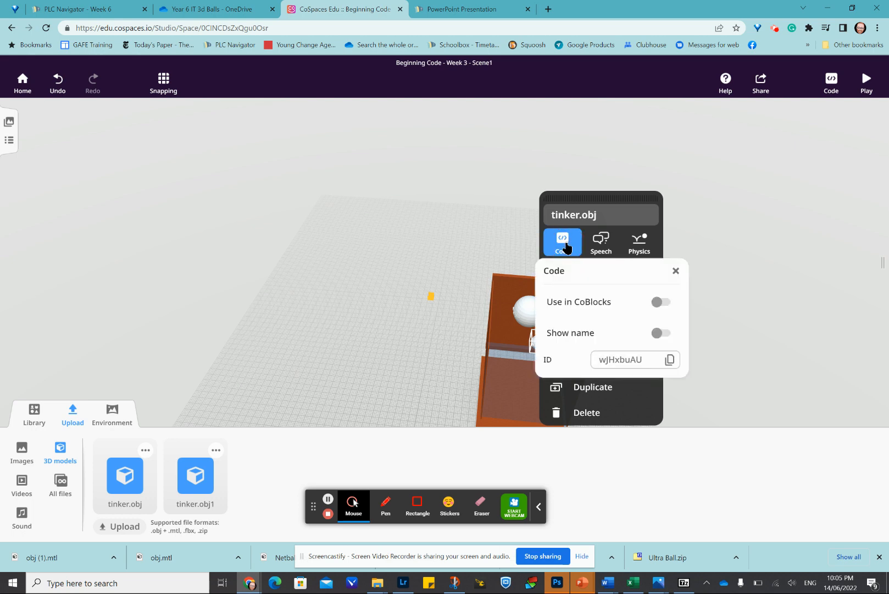
pyautogui.click(662, 302)
pyautogui.click(676, 272)
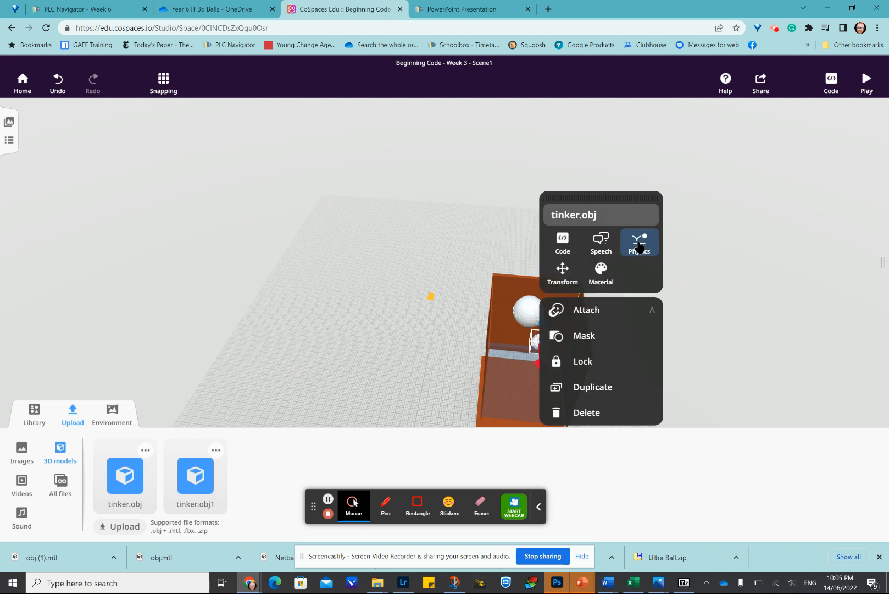
# Step: Enable physics for the tinker.obj ball, with Precise collision on and bounciness set to 0.66
pyautogui.click(639, 245)
pyautogui.click(672, 220)
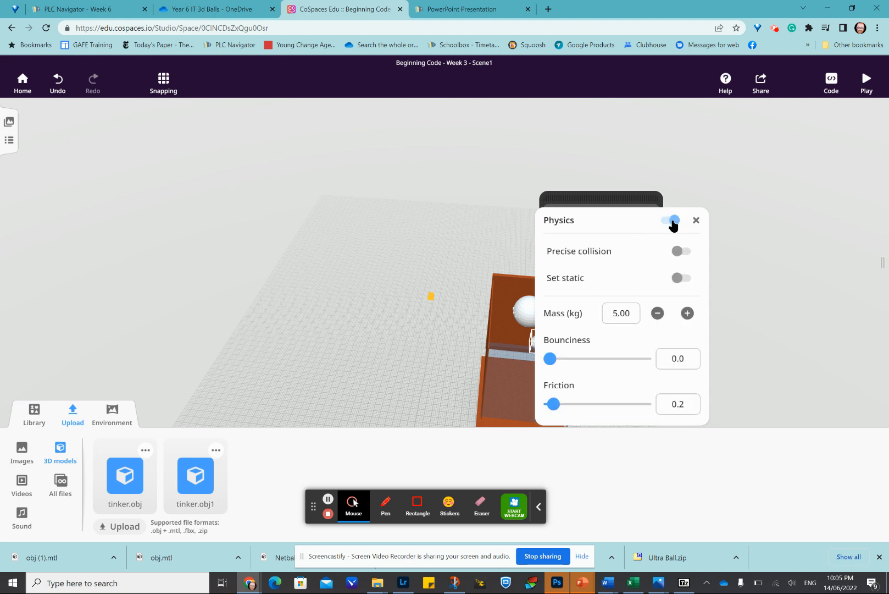
pyautogui.click(683, 252)
pyautogui.moveTo(551, 358); pyautogui.dragTo(613, 360)
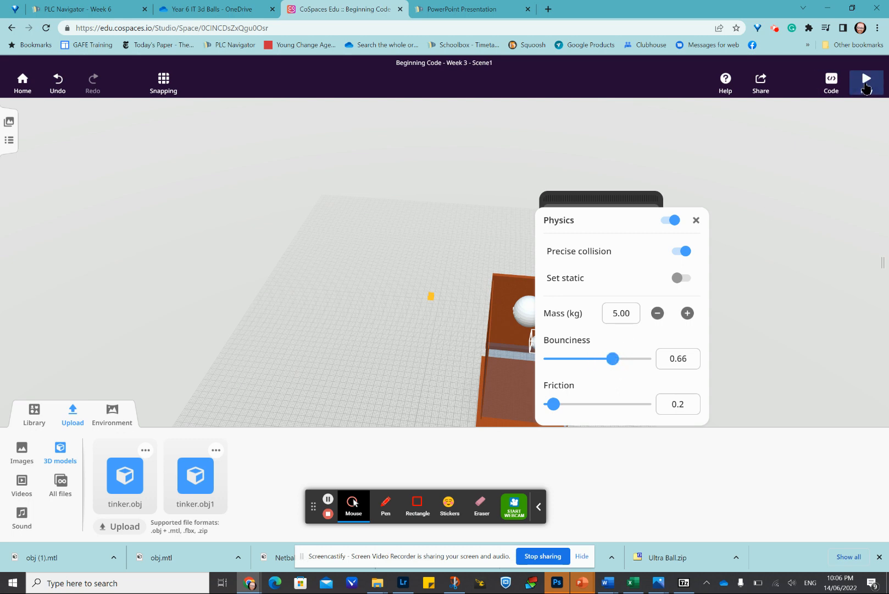
# Step: Play the scene to test how the netball and the tinker.obj ball bounce inside the box
pyautogui.click(867, 87)
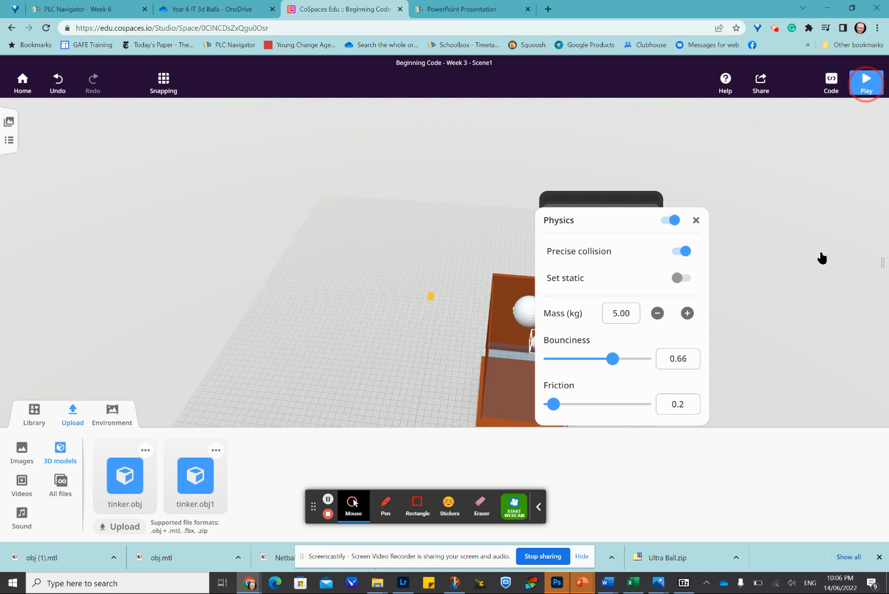